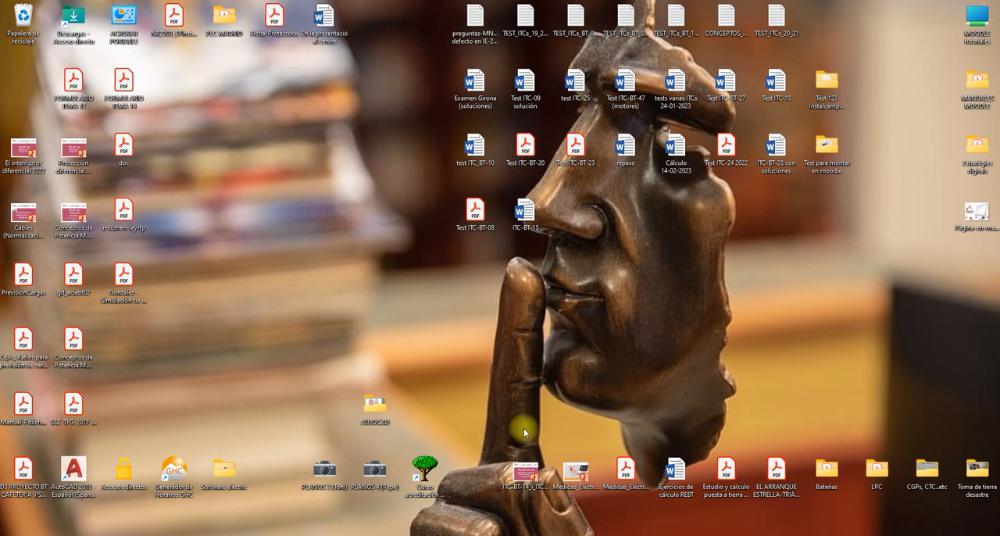
- Open the drawing "caixetí A3 horitzontal amb atributs" from the "Caiexetins A4 i A3 amb atributs" subfolder of the AUTOCAD folder
double_click(370, 412)
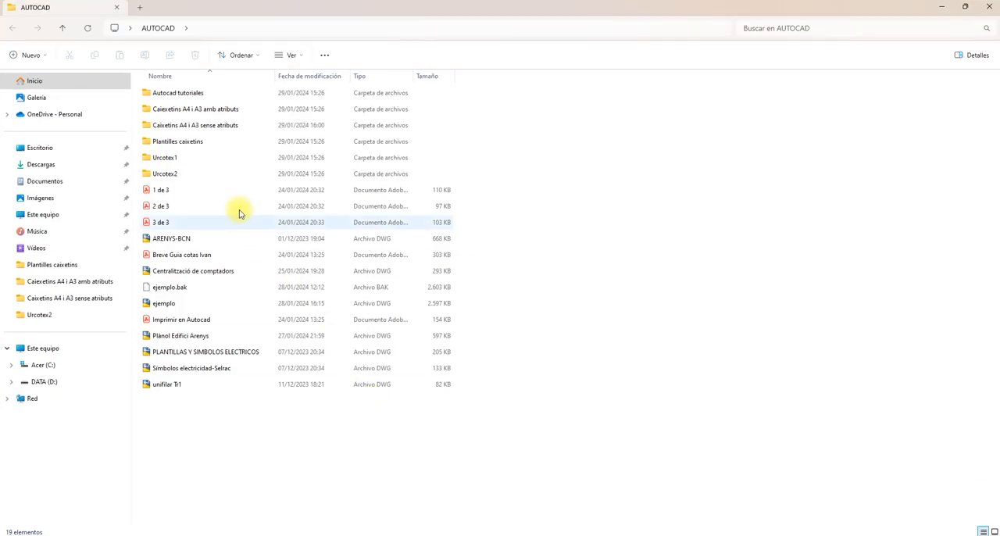
double_click(212, 109)
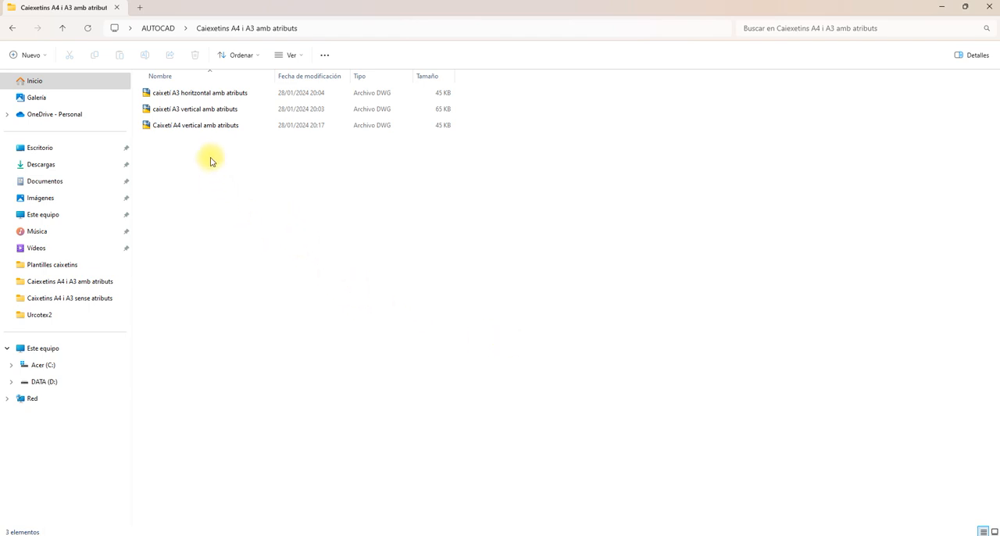
double_click(211, 95)
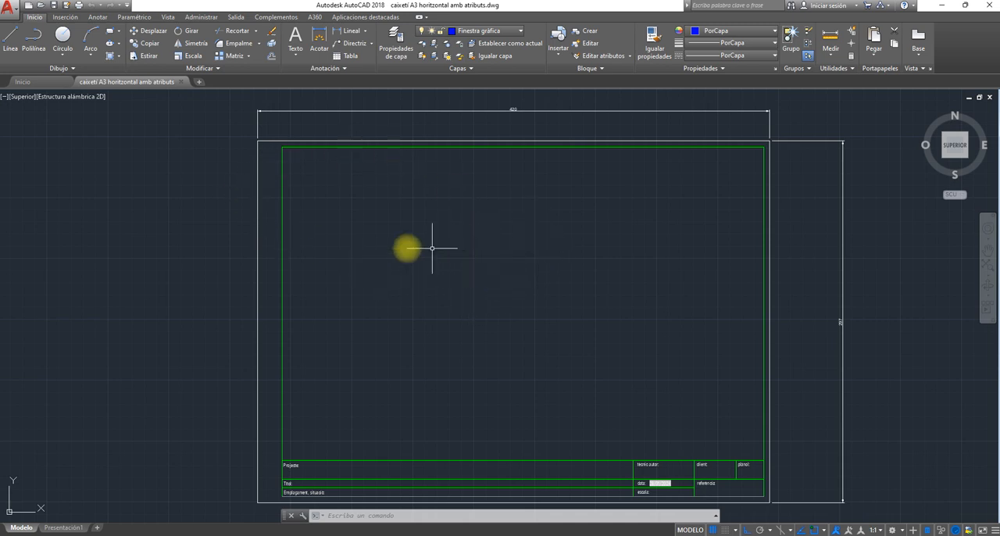
- Examine the A3 sheet's width dimension and the project, title, location, author, date, scale and reference cells of its title block
click(512, 111)
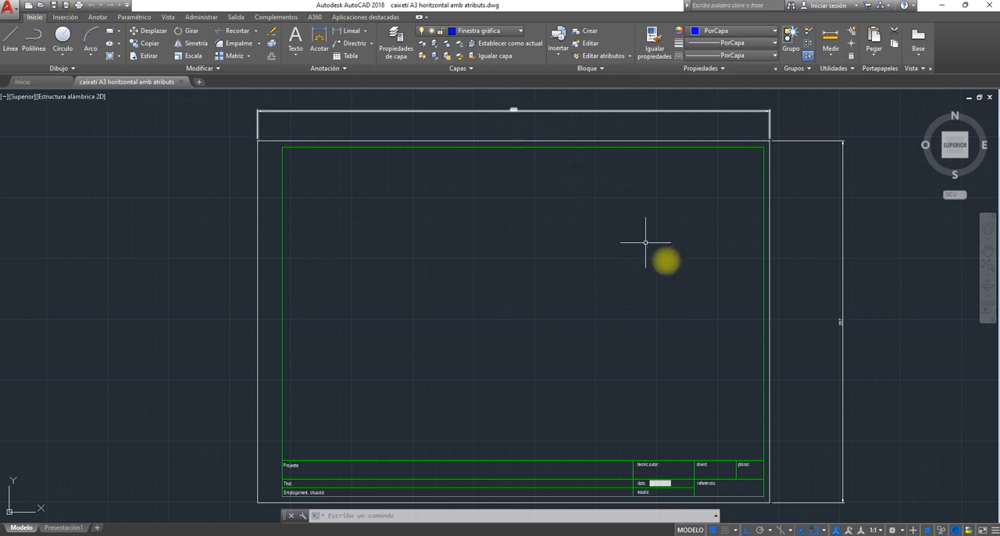
key(Escape)
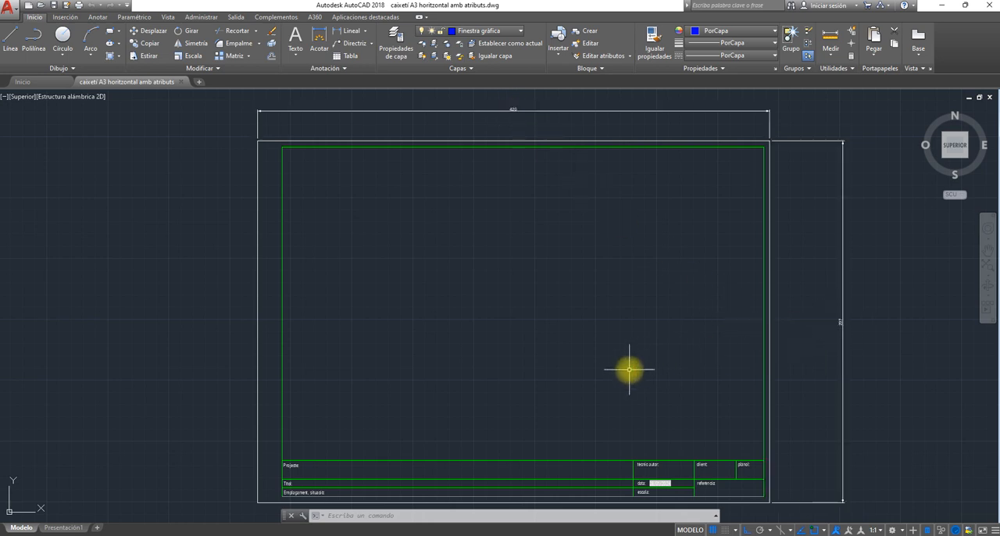
middle_drag(629, 368, 640, 321)
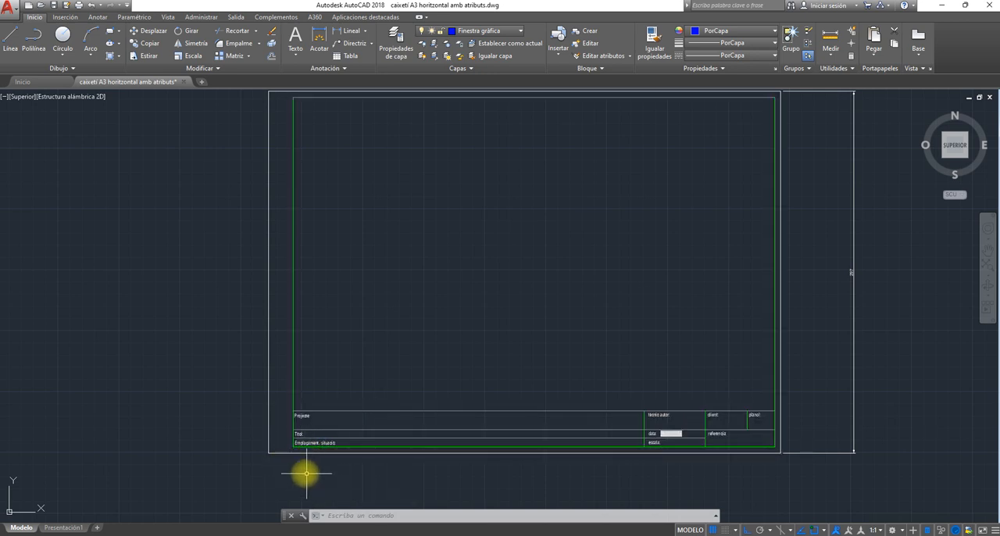
scroll(303, 472, up, 4)
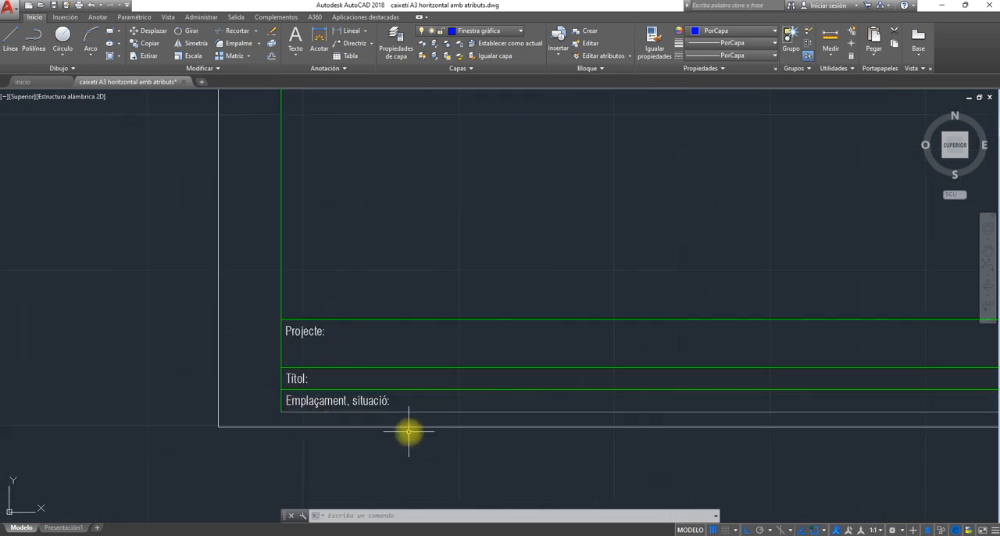
scroll(427, 429, down, 2)
middle_drag(611, 418, 197, 424)
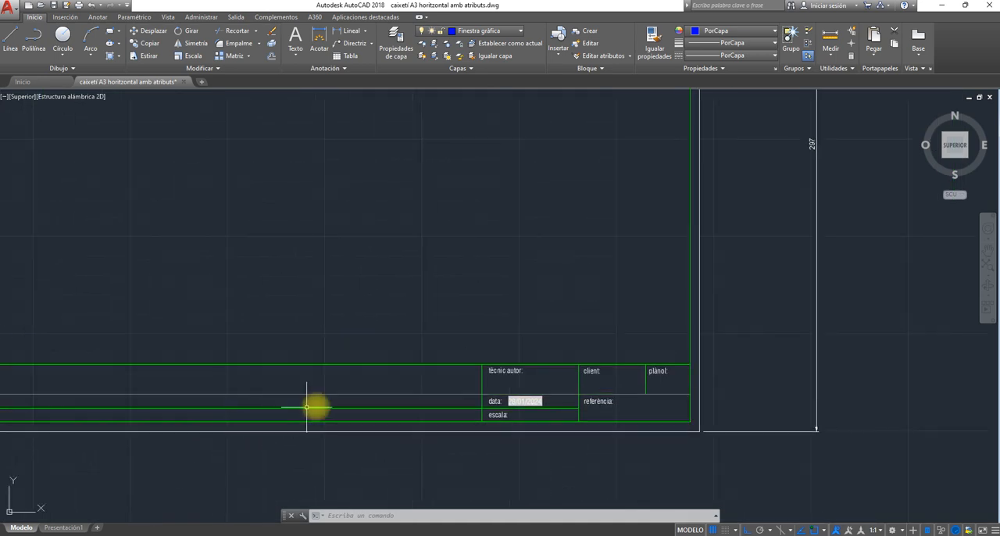
scroll(371, 402, down, 2)
scroll(395, 416, up, 2)
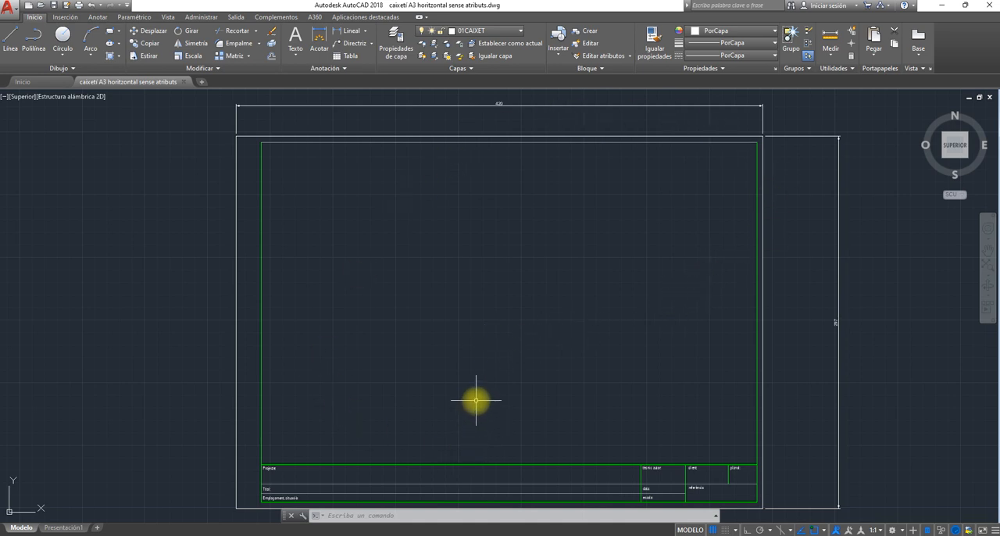
- Turn off the "cotas cajetín" and "tamaño papel" layers in the A3 title block drawing without attributes
click(517, 33)
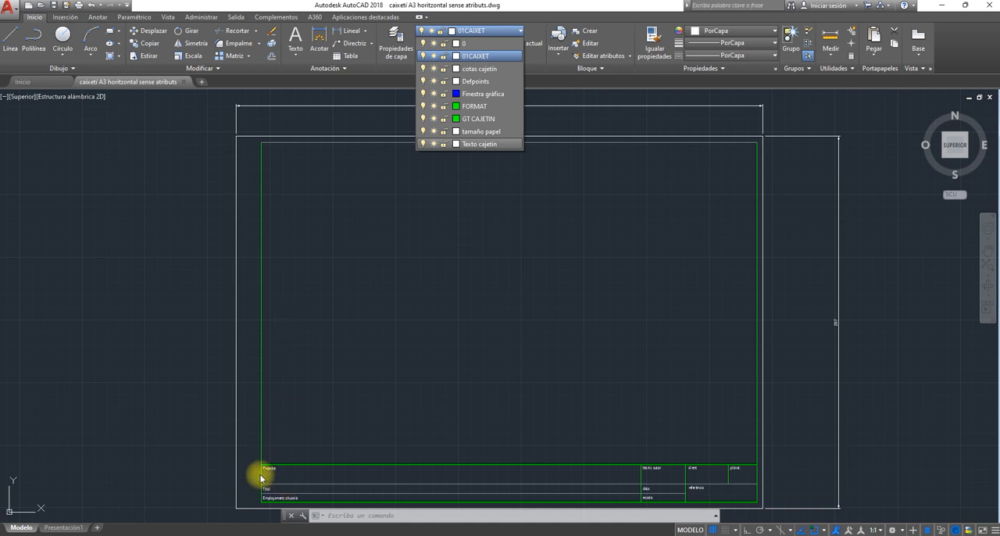
click(477, 214)
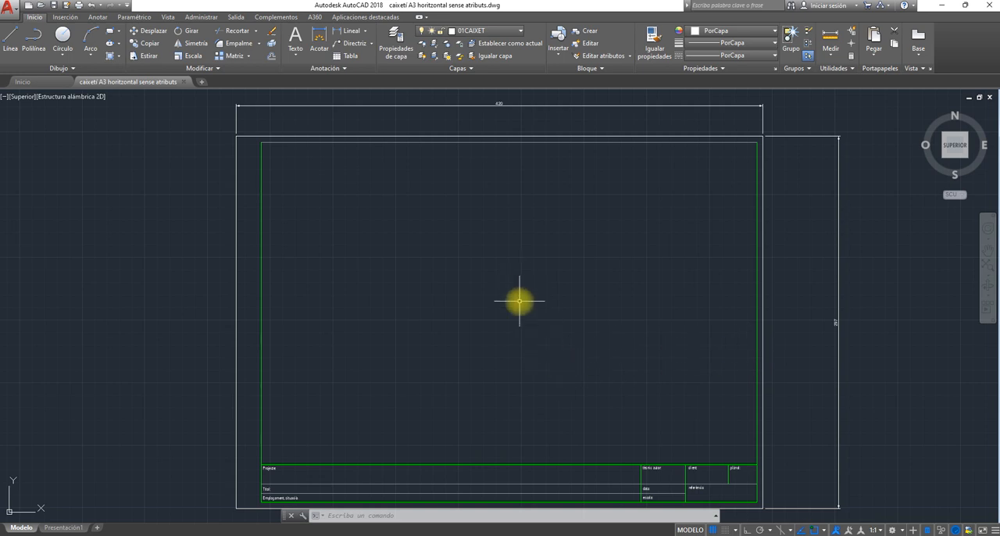
click(520, 30)
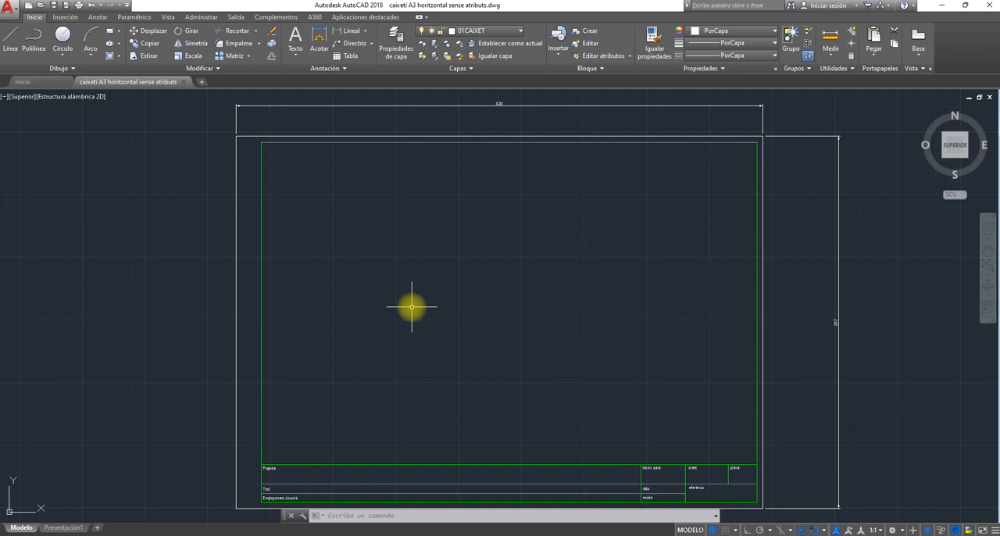
click(494, 34)
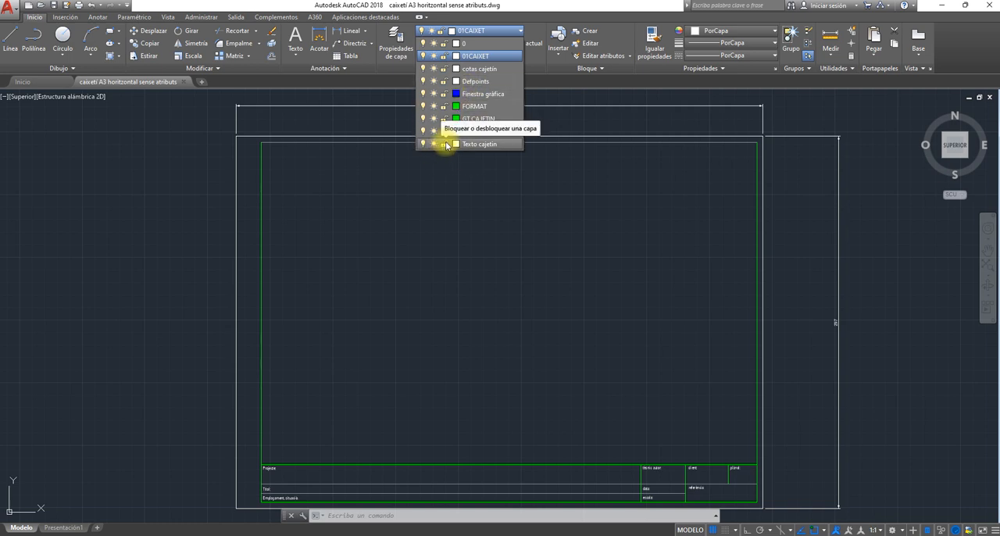
click(423, 69)
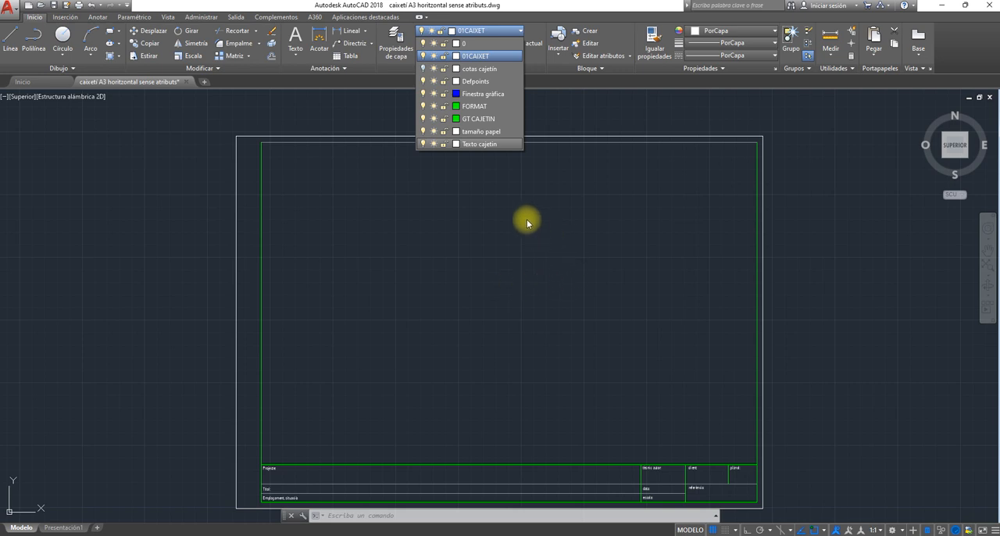
click(423, 131)
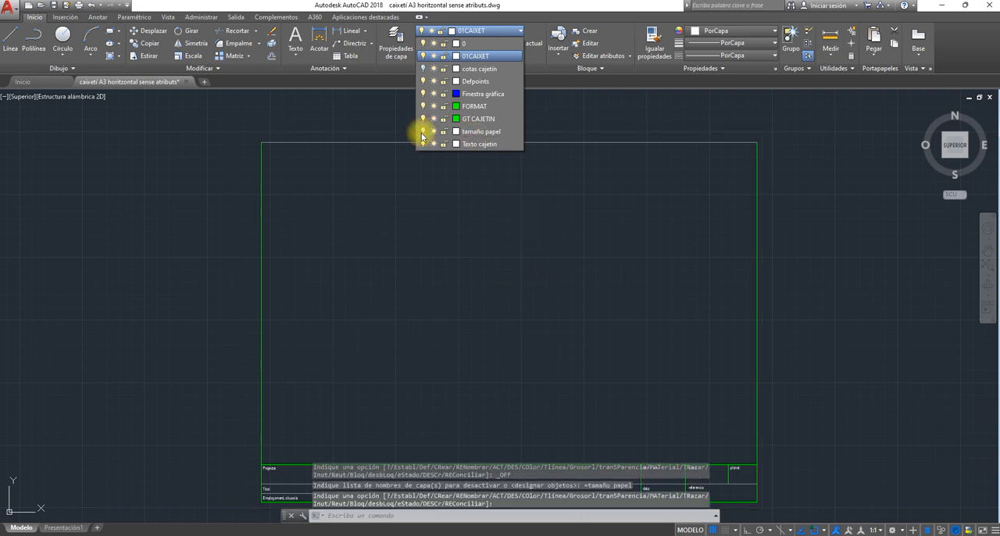
click(566, 317)
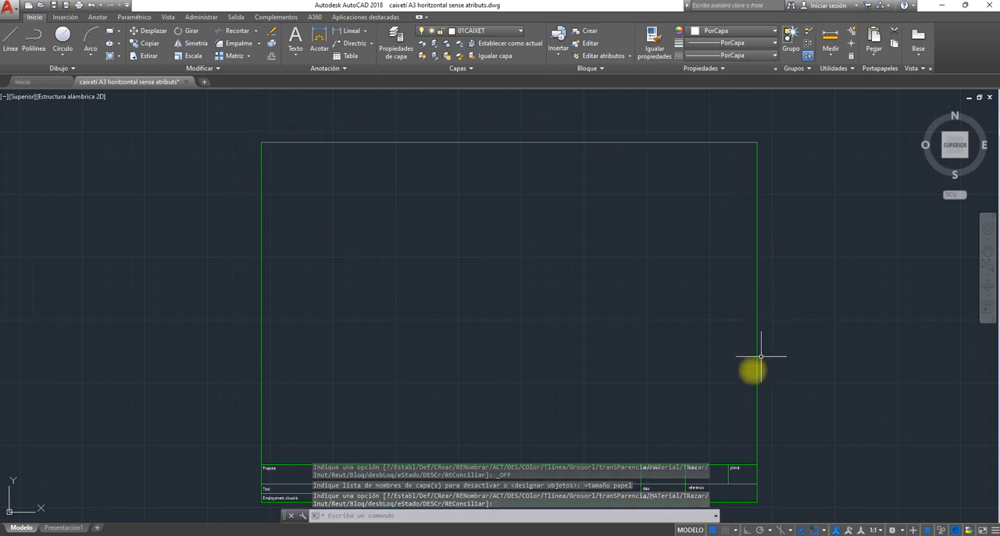
middle_drag(390, 376, 405, 339)
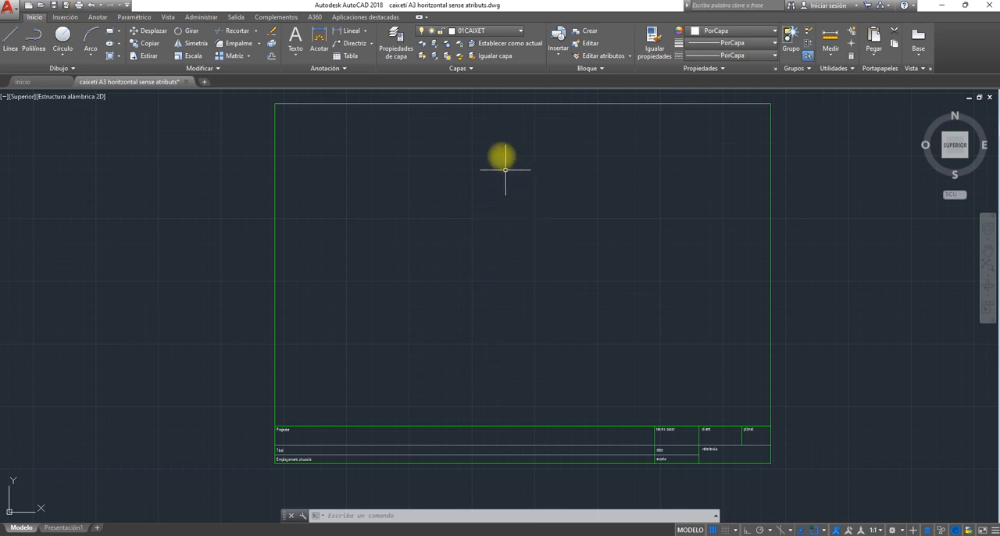
click(512, 31)
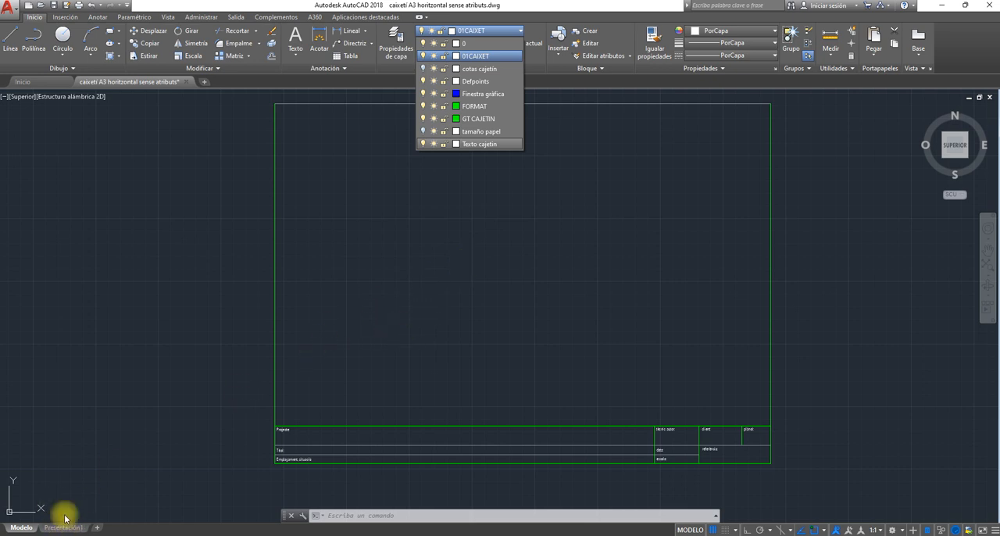
click(479, 328)
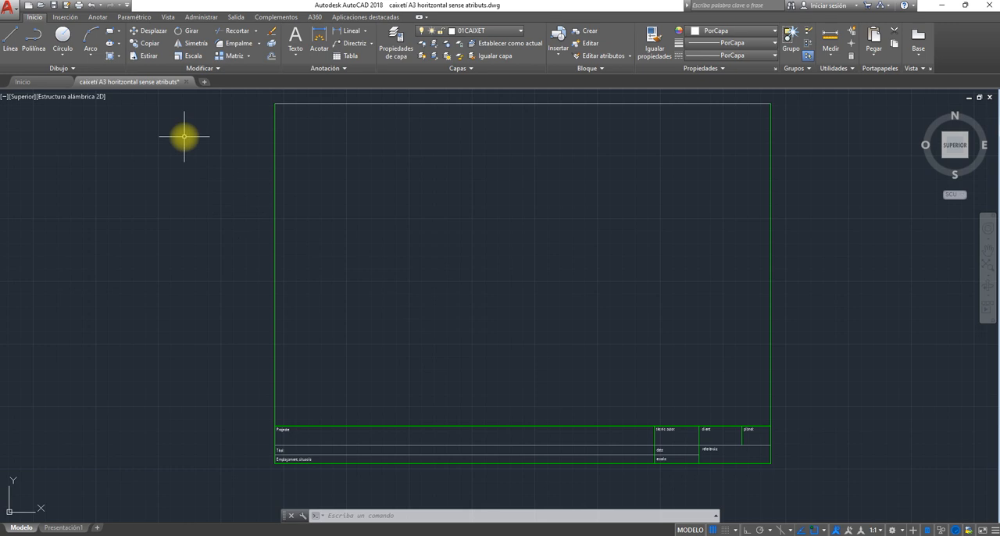
- Start an attribute definition with the identifier Projecte, leaving its prompt and default value empty
click(67, 17)
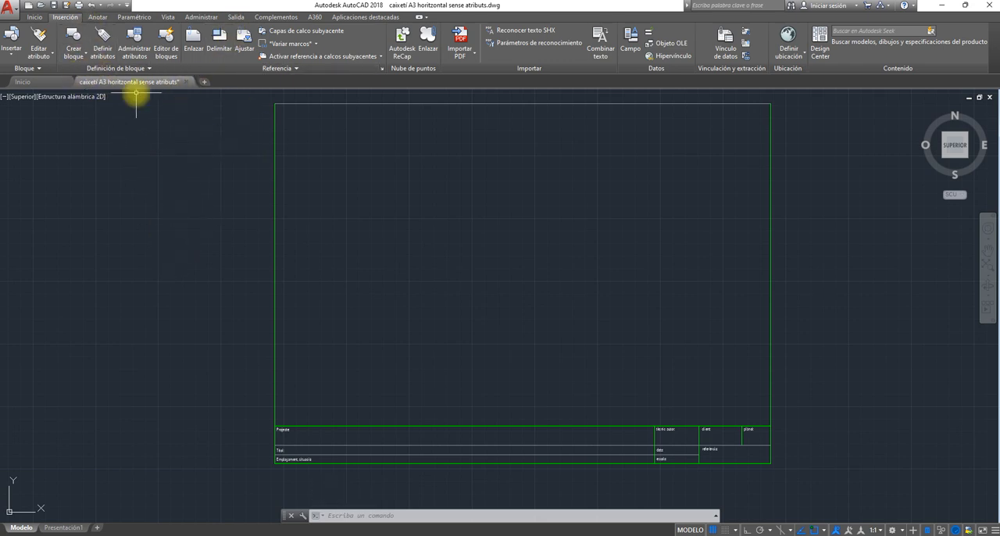
click(104, 45)
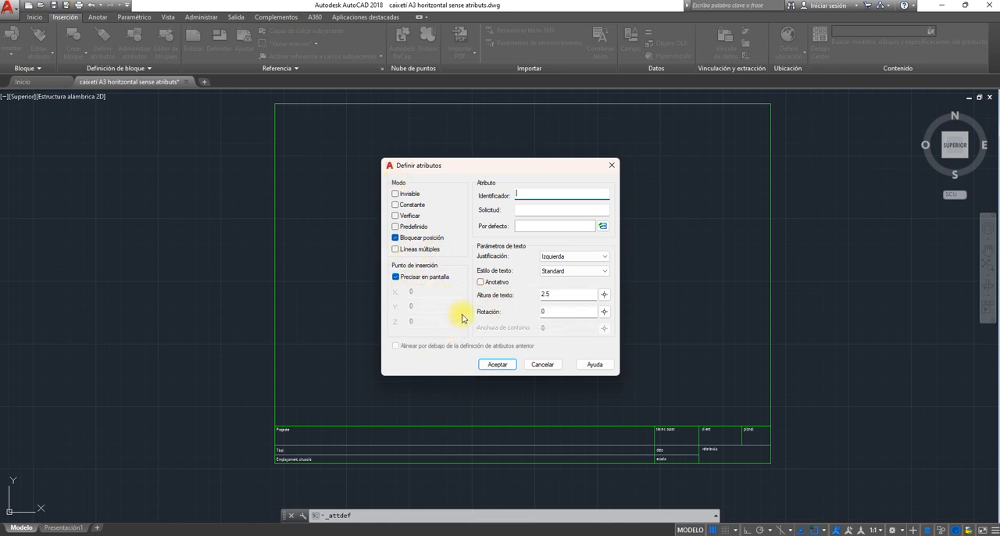
drag(500, 173, 525, 130)
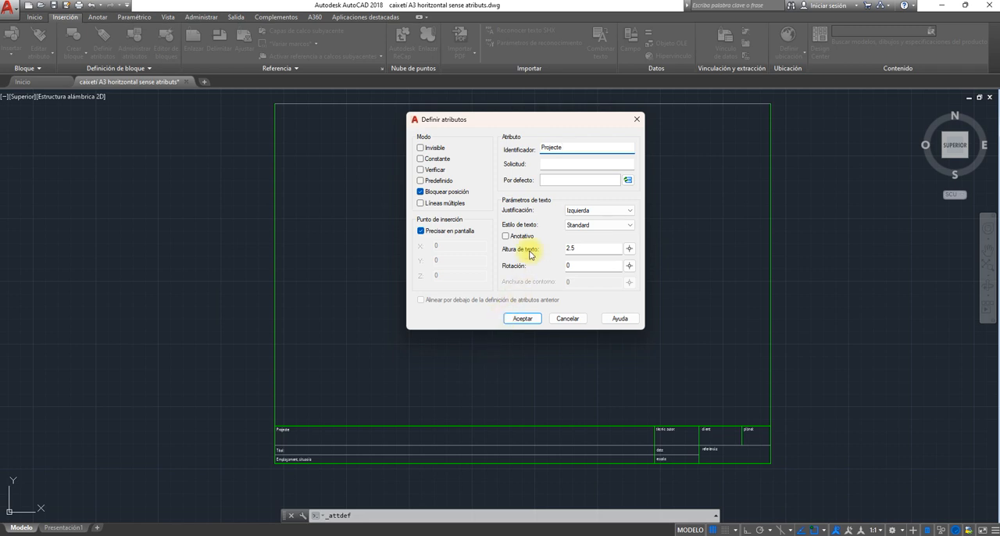
click(553, 166)
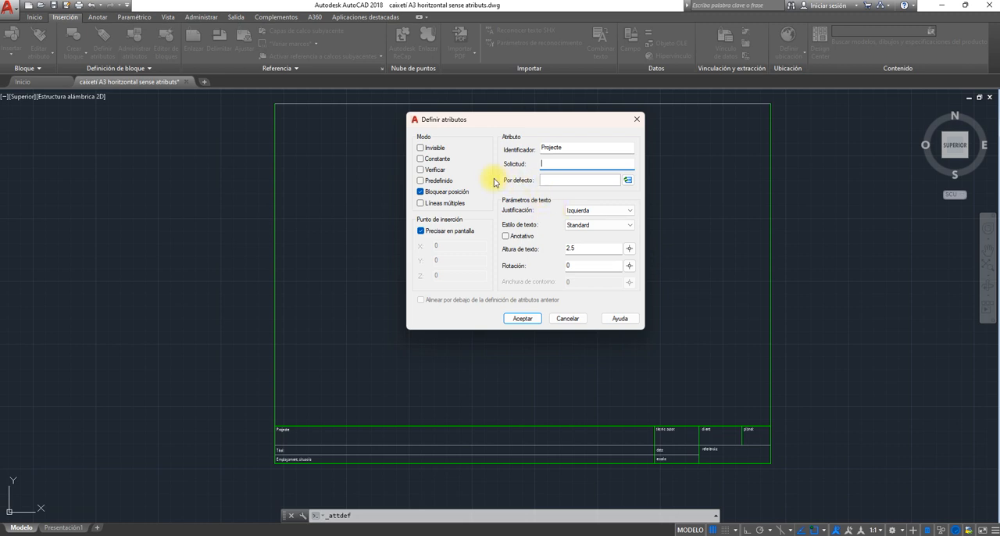
click(626, 180)
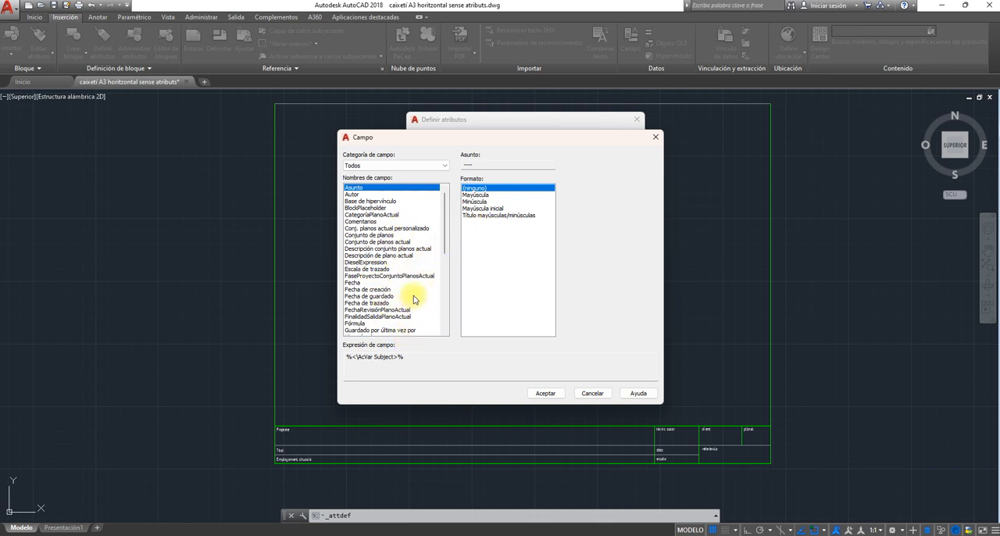
click(592, 393)
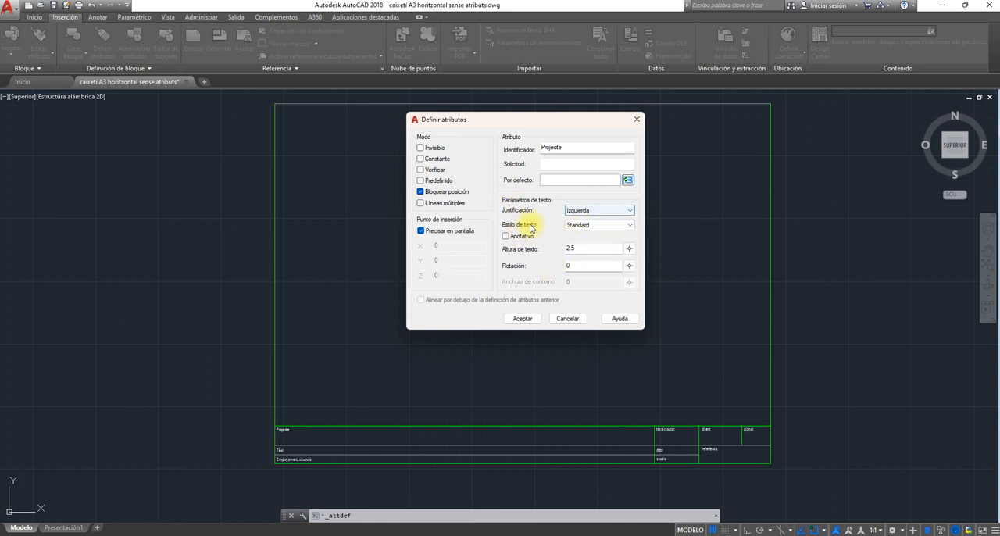
- Set the Projecte attribute's text style to GAB and its text height to 3, and accept the definition
click(629, 227)
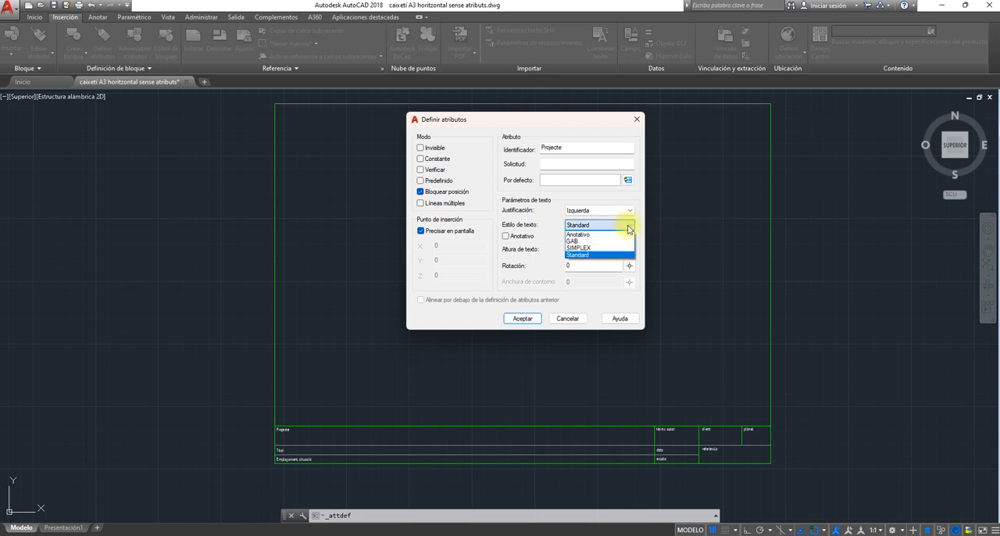
click(591, 242)
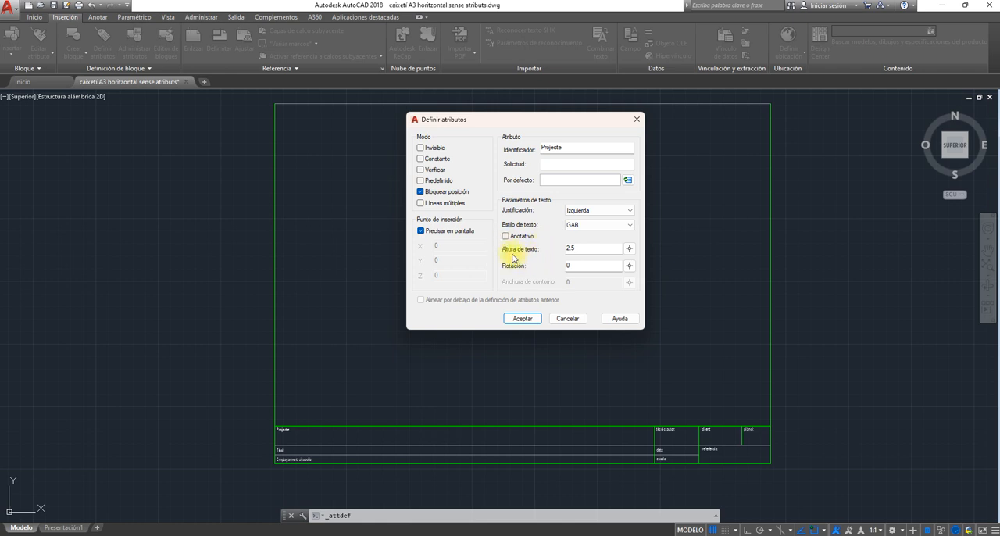
click(590, 247)
drag(590, 247, 555, 249)
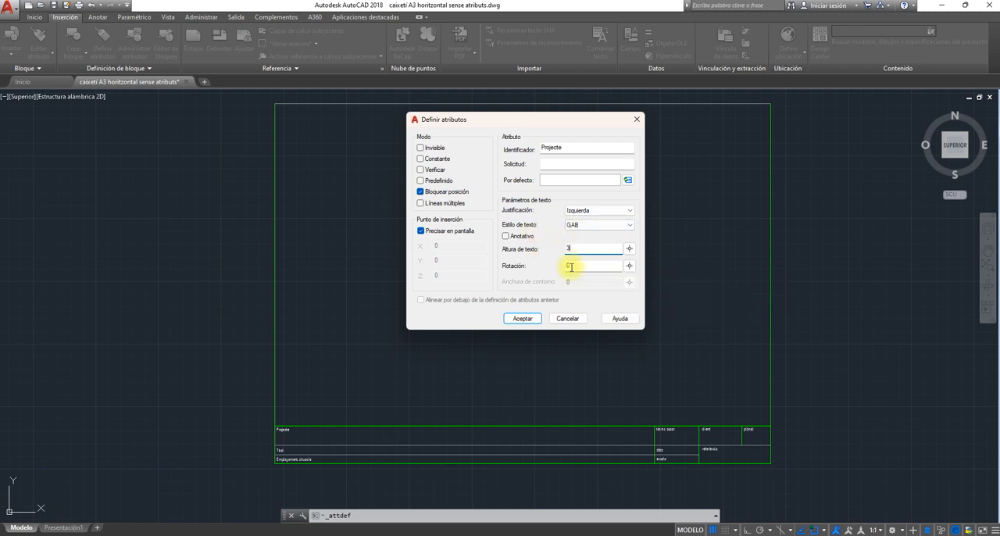
click(522, 319)
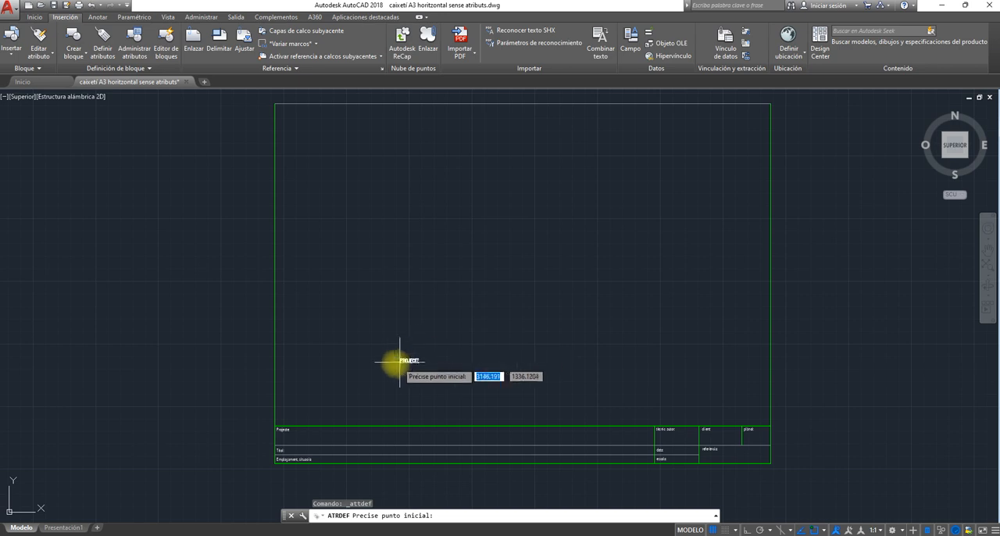
- Place the Projecte attribute in the project cell of the title block, just below and beyond the "Projecte:" label
scroll(391, 358, up, 5)
middle_drag(433, 339, 805, 104)
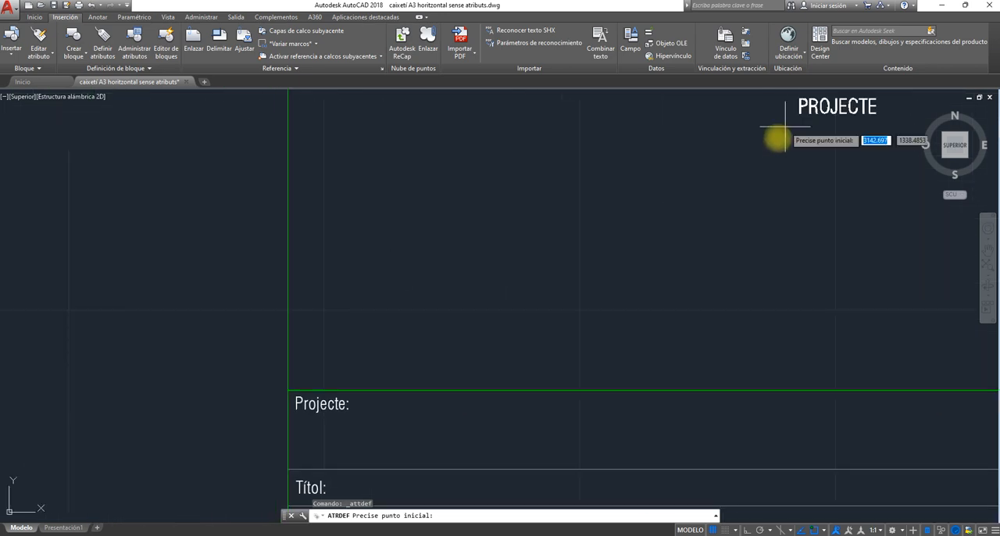
middle_drag(424, 310, 451, 203)
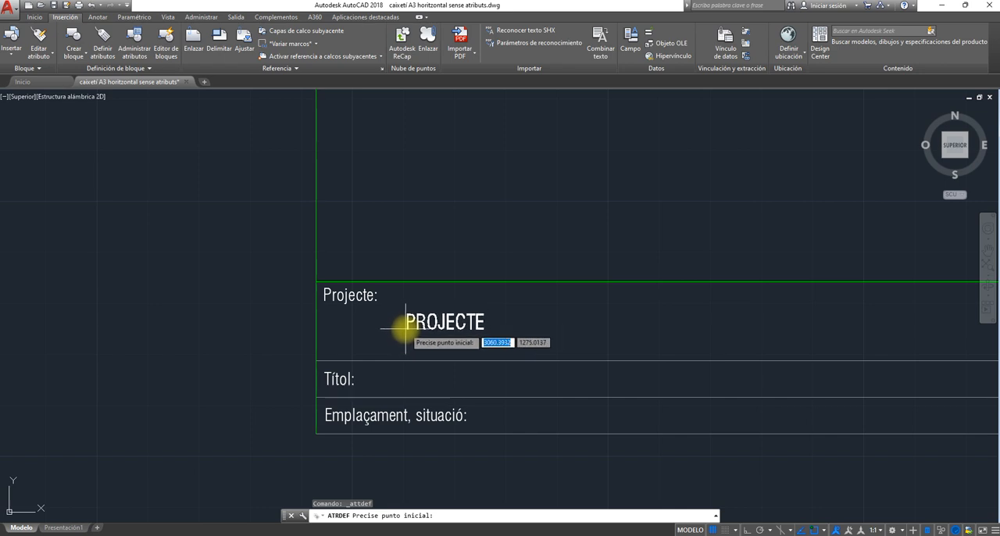
click(404, 329)
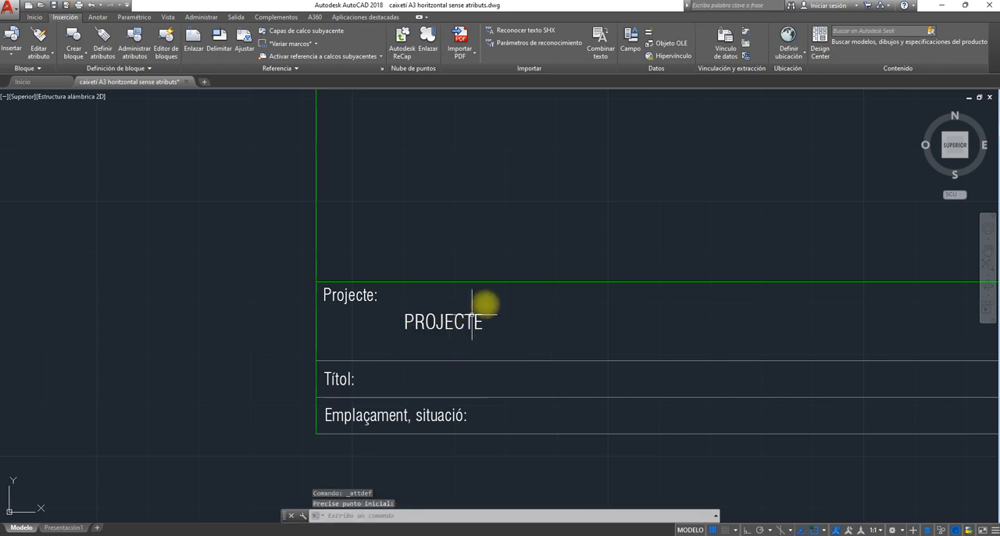
- Define an attribute with identifier títol, text style GAB and text height 3, and place it beside the "Títol:" label
scroll(484, 282, down, 2)
mouse_move(537, 223)
middle_down()
mouse_move(537, 278)
mouse_move(344, 231)
middle_up()
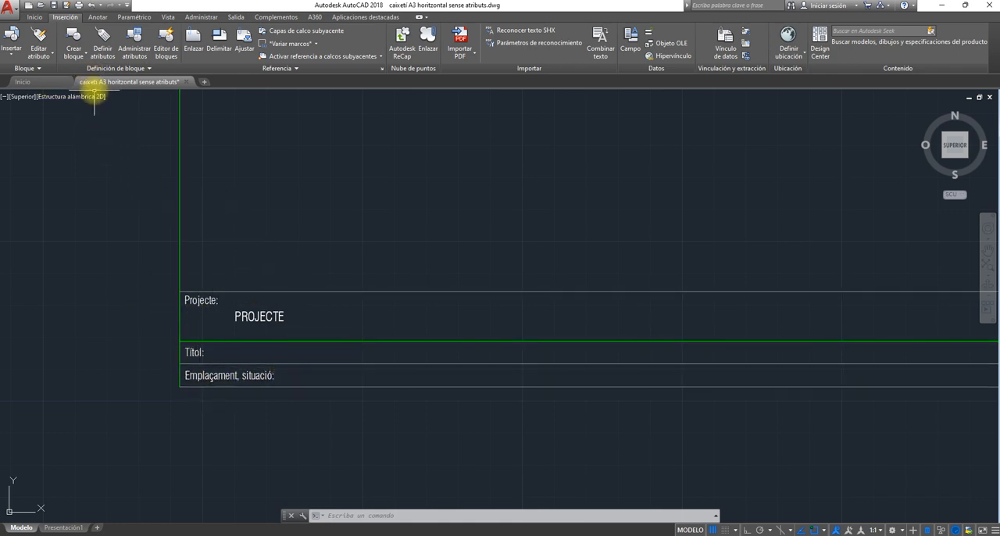
click(103, 53)
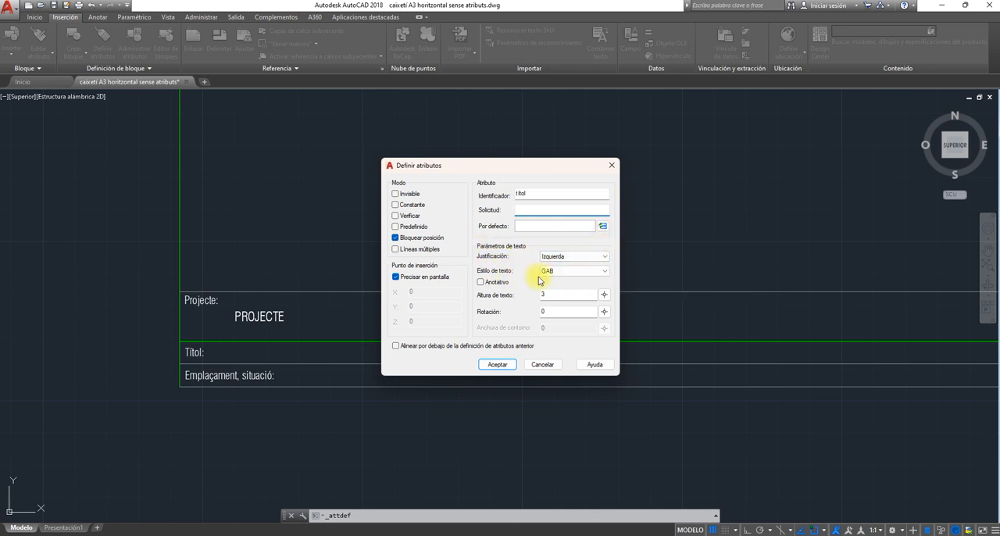
click(605, 275)
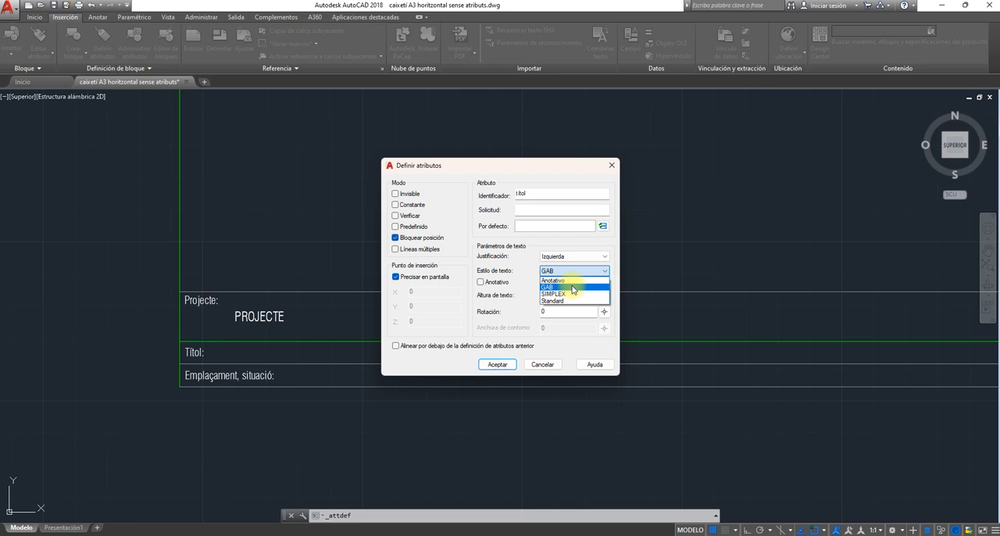
click(573, 288)
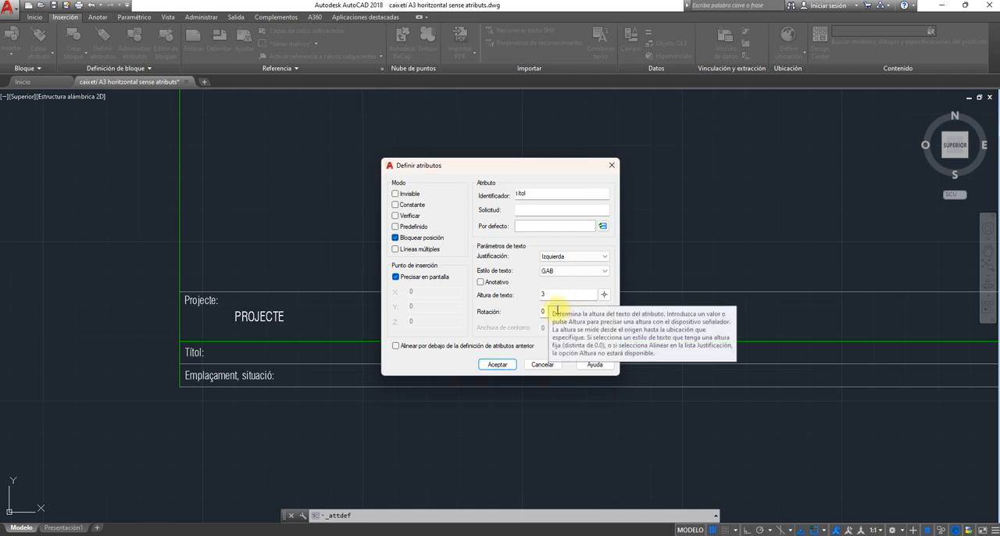
click(497, 365)
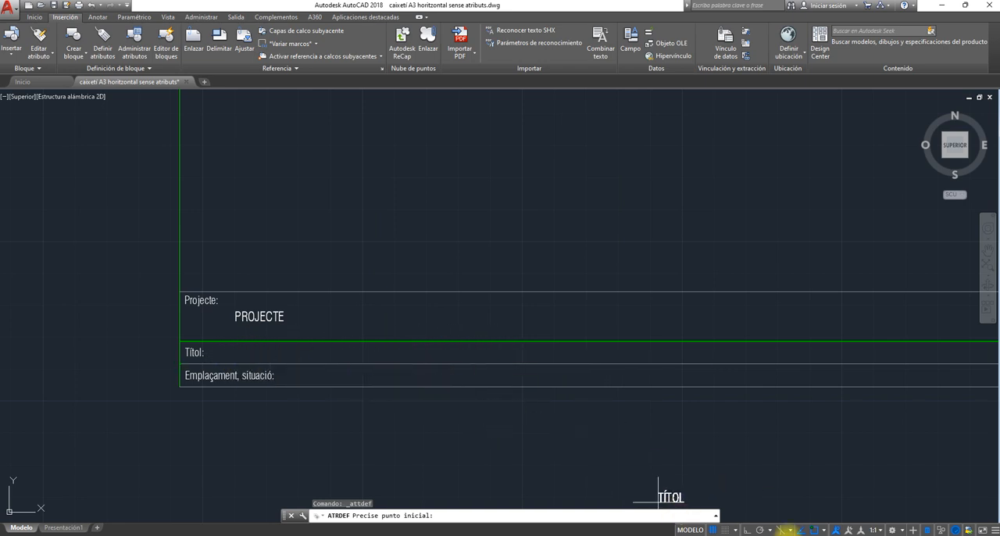
click(235, 358)
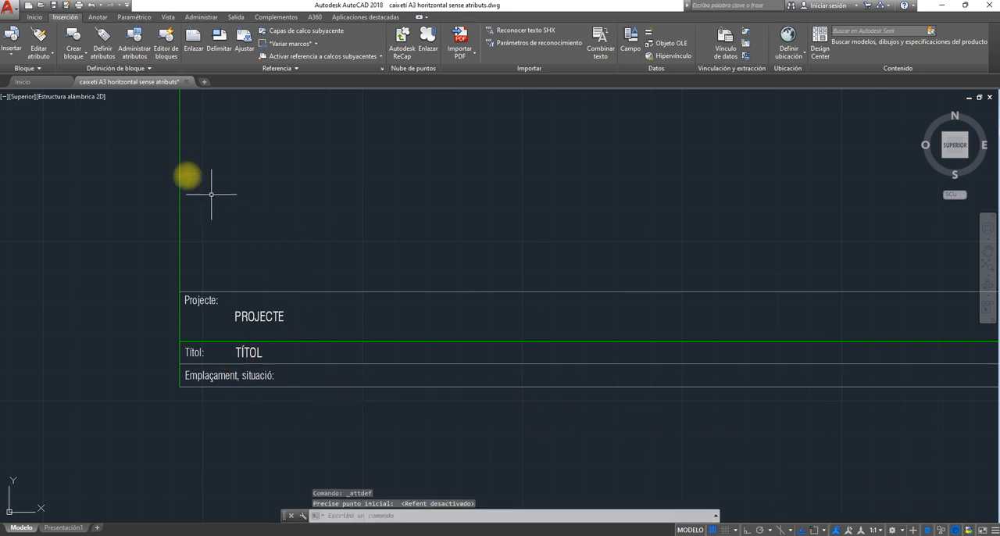
- Define an attribute with identifier emplaçament, keeping style GAB and height 3, and place it just after the "Emplaçament, situació:" label
click(104, 47)
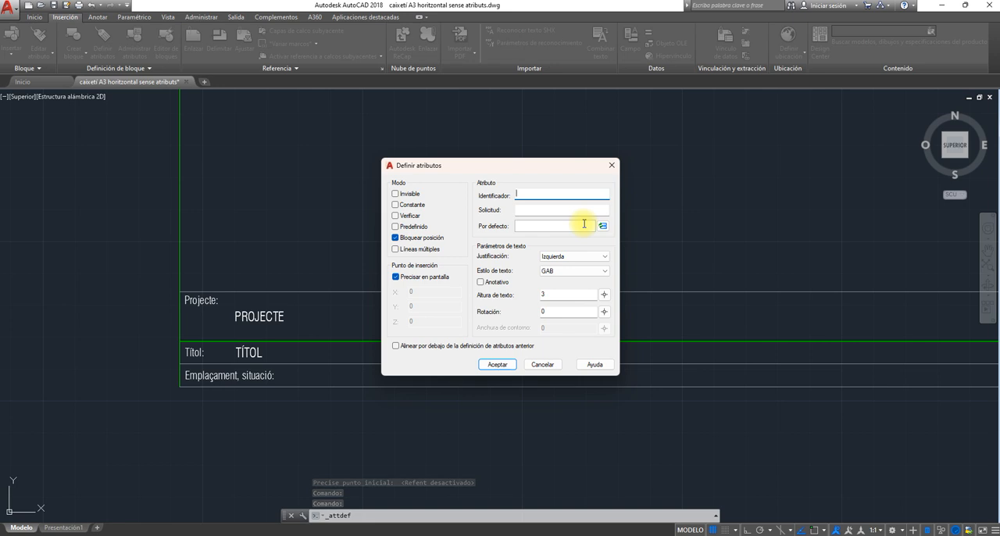
text(emplaçament)
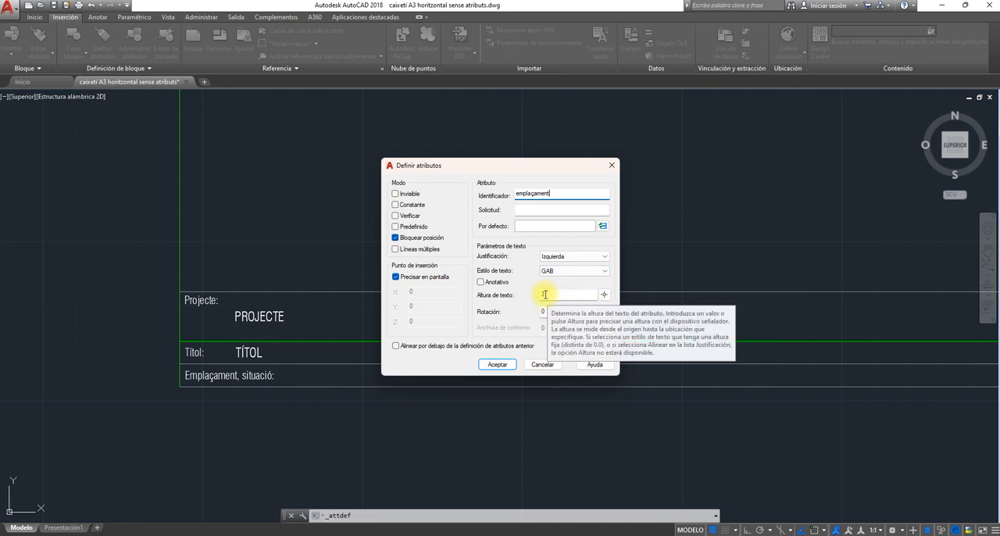
click(500, 365)
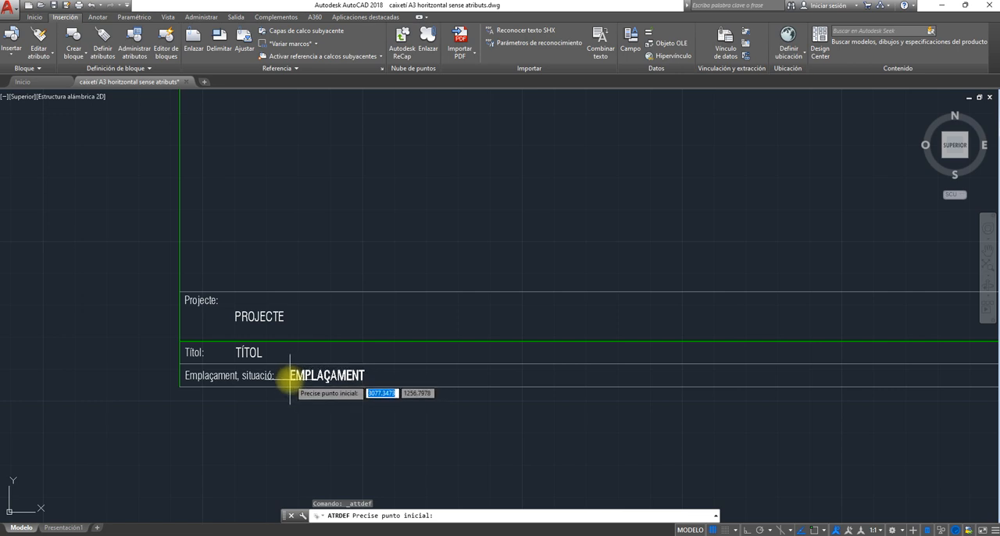
click(290, 378)
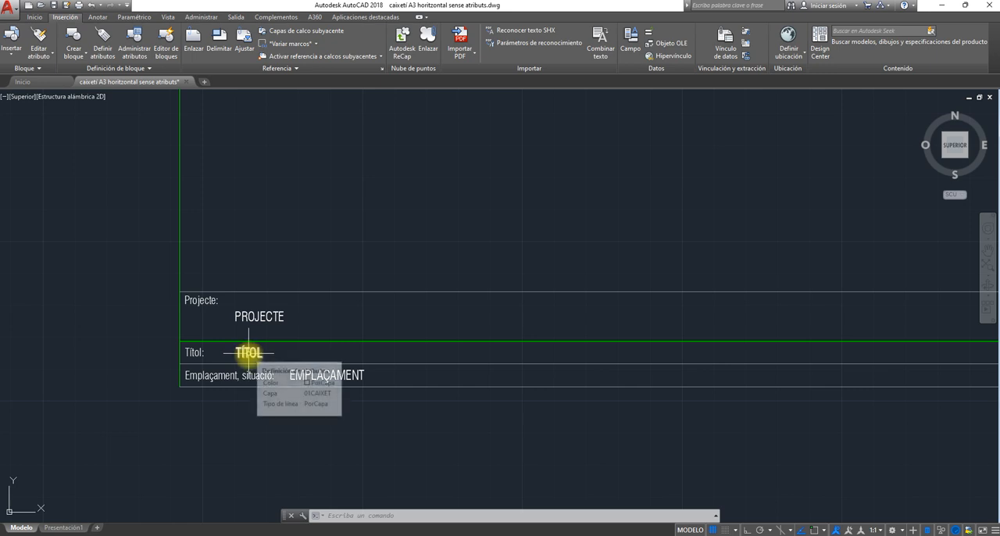
- Define an attribute with identifier data, keeping style GAB and height 3, and place it beside the "data:" label
scroll(321, 371, down, 5)
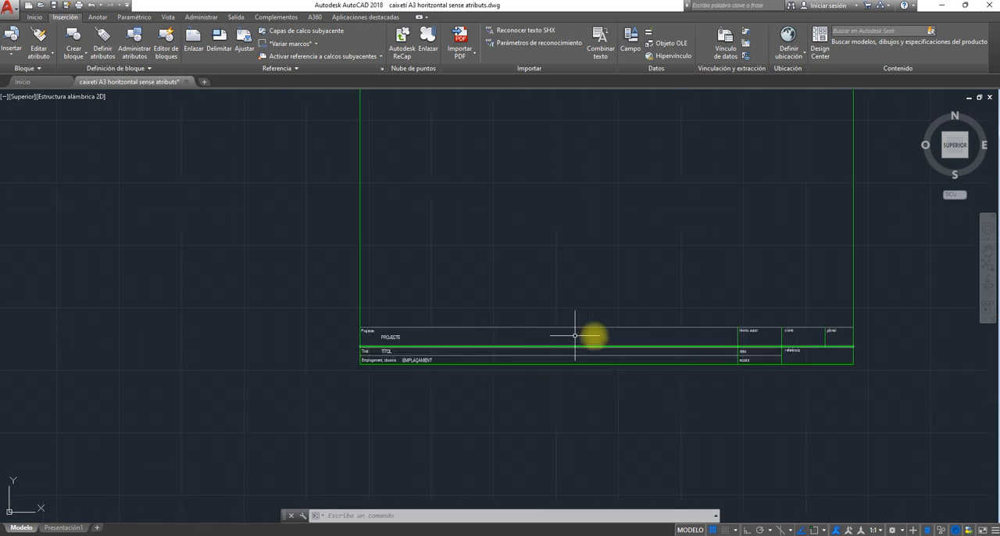
middle_drag(592, 335, 304, 357)
scroll(440, 379, up, 5)
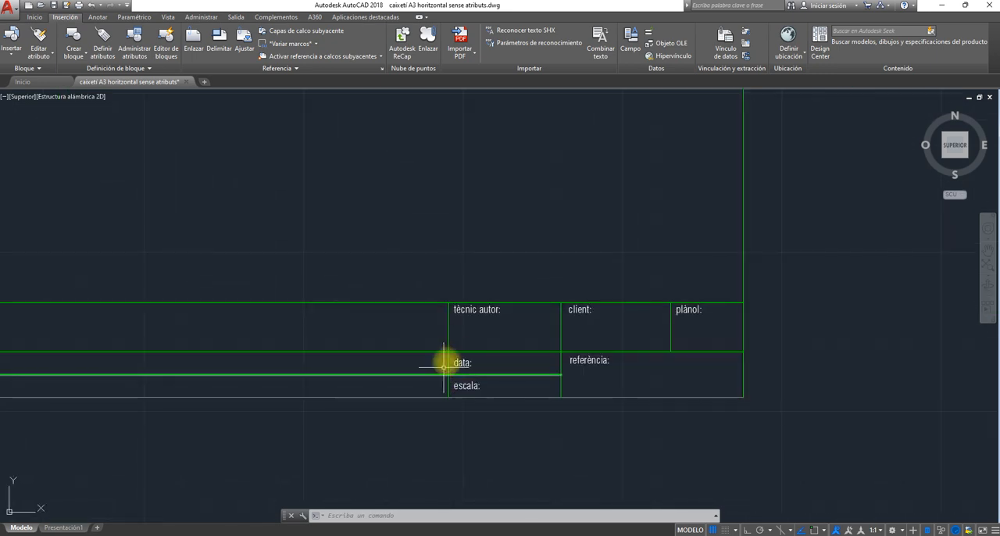
middle_drag(409, 326, 369, 348)
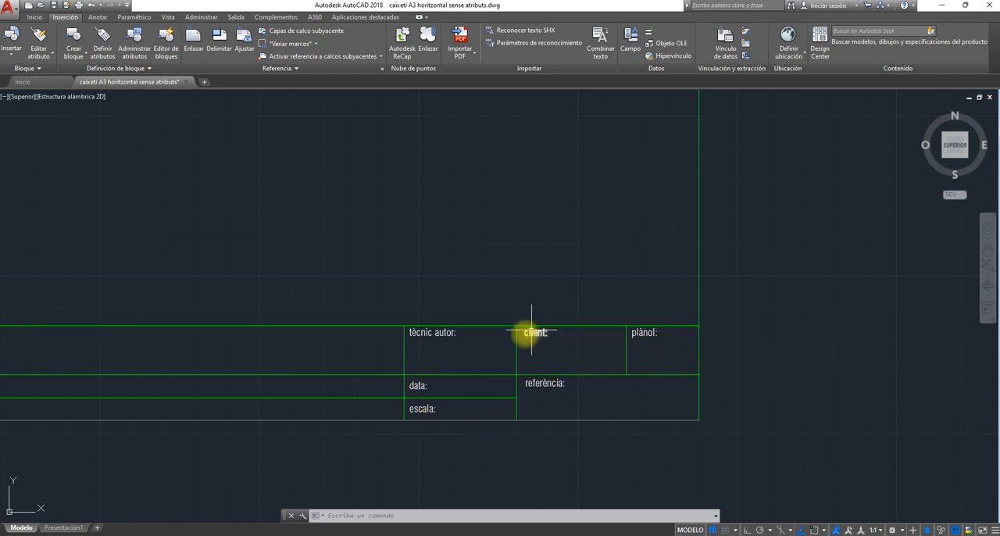
middle_drag(526, 336, 453, 339)
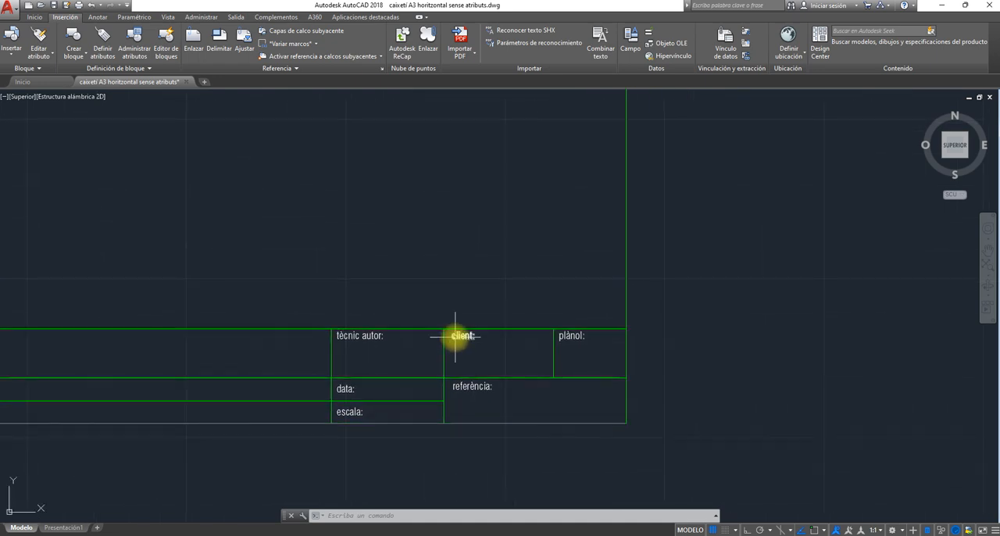
click(103, 45)
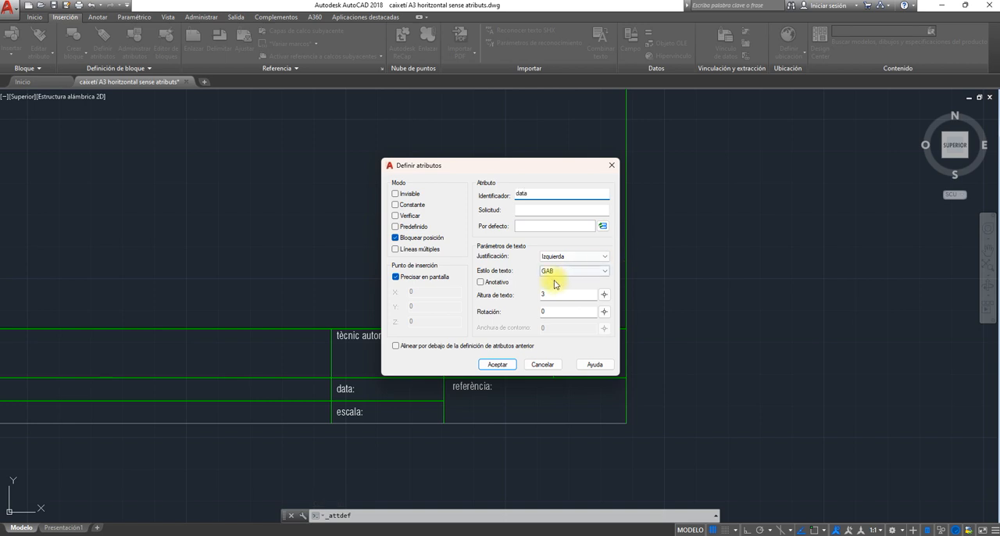
click(497, 365)
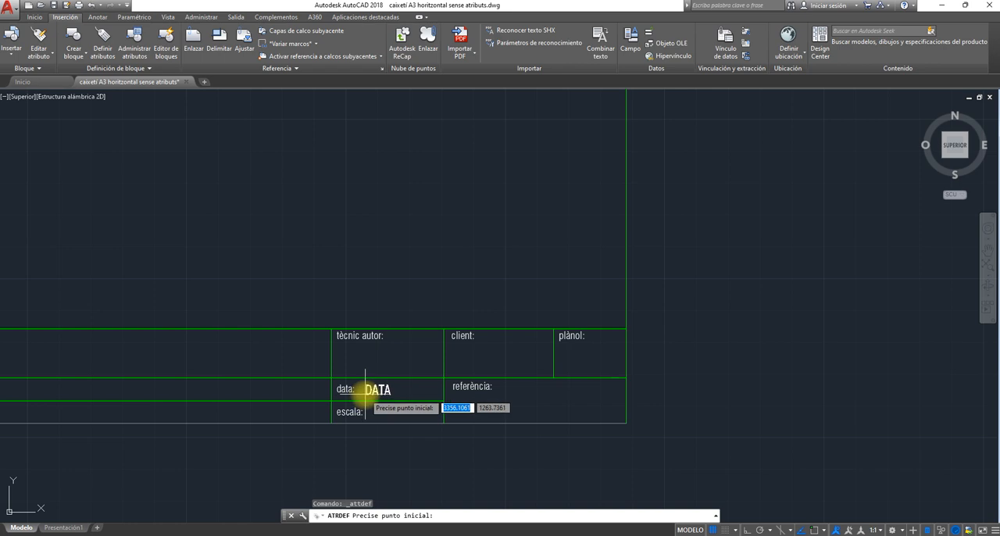
click(365, 394)
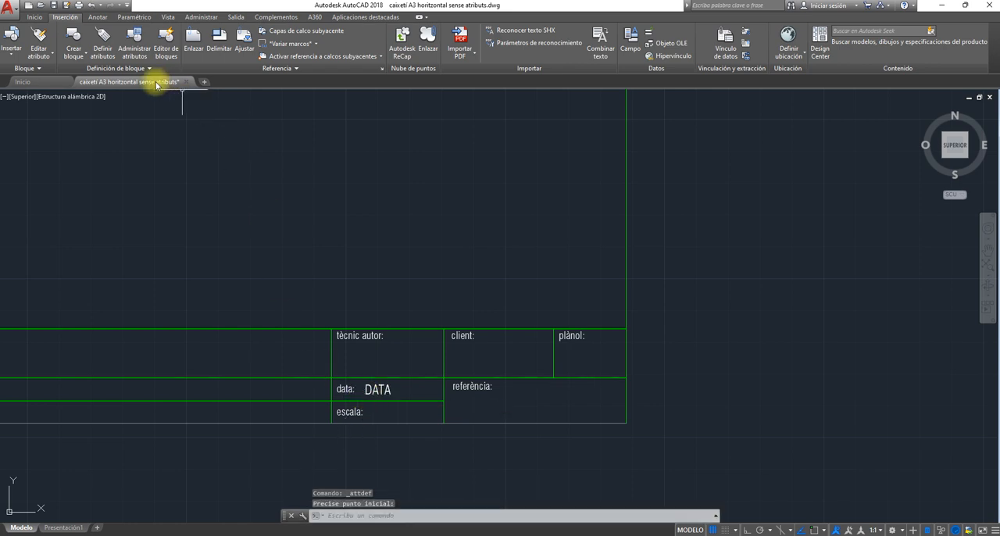
- Define an attribute with identifier escala, keeping style GAB and height 3, and place it beside the "escala:" label
click(104, 43)
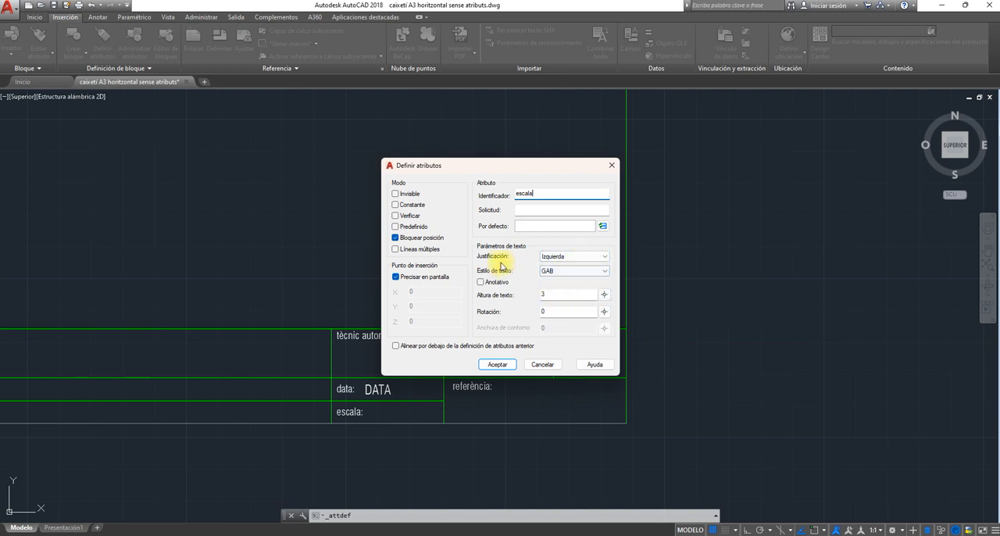
click(499, 365)
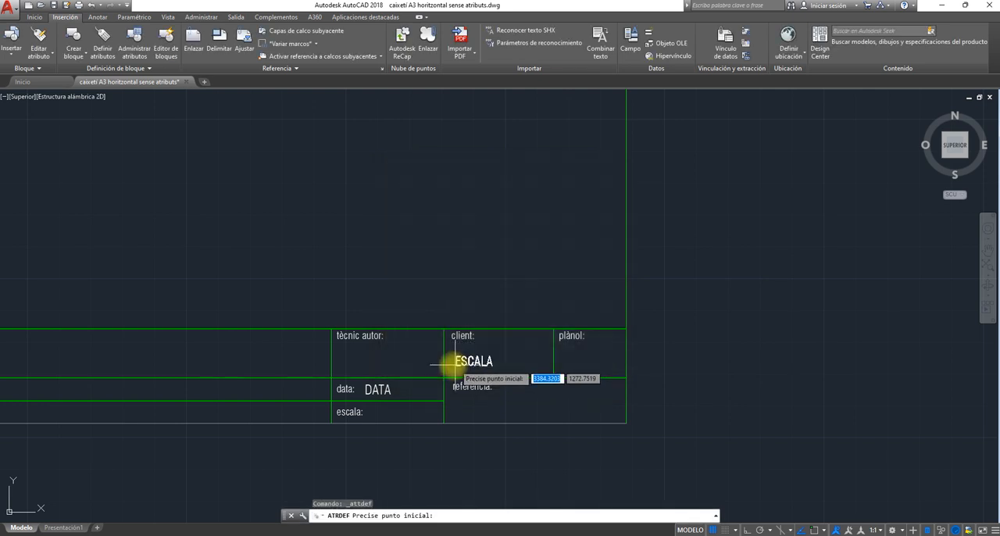
click(374, 422)
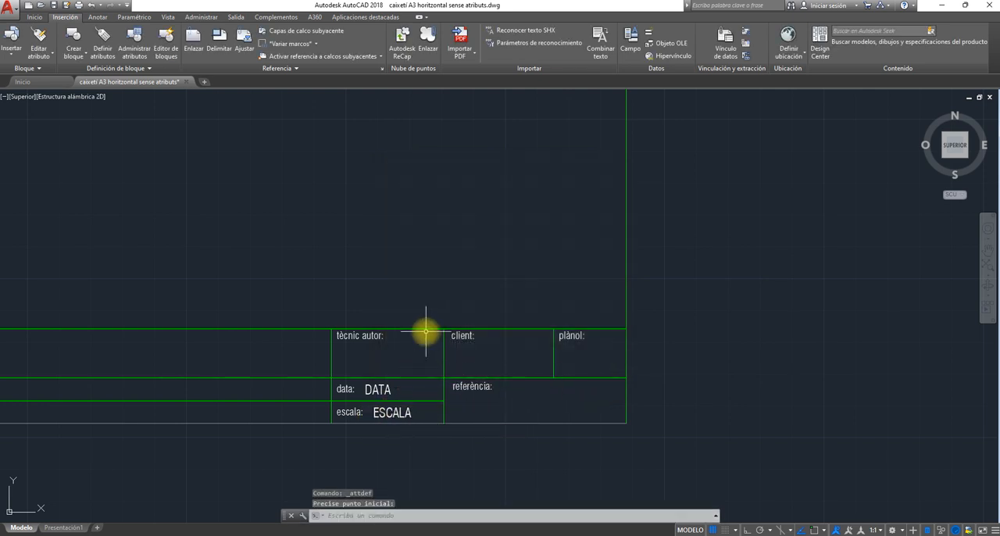
- Check the whole title block with its placed attributes and save the drawing
scroll(367, 305, down, 1)
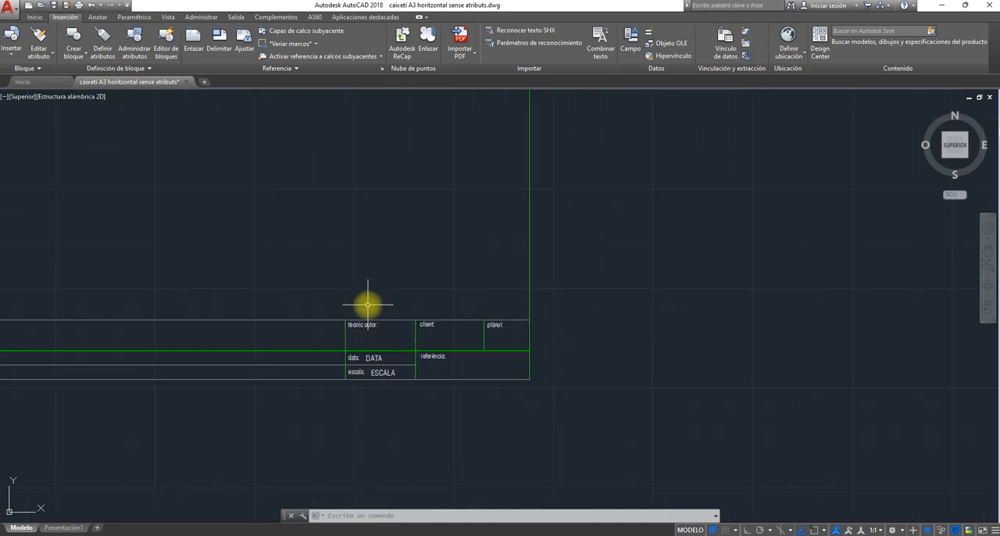
middle_drag(368, 304, 665, 321)
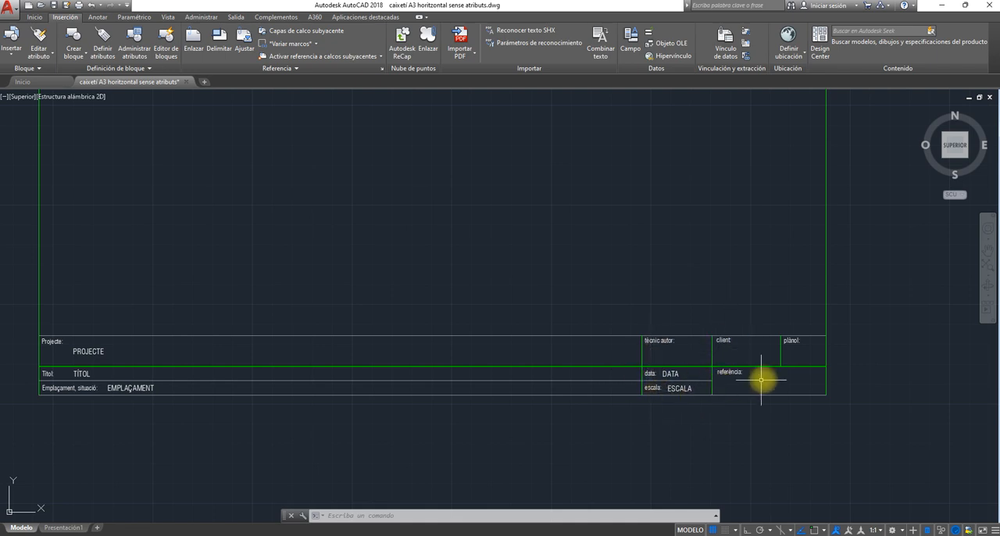
scroll(370, 196, down, 2)
mouse_move(368, 190)
middle_down()
mouse_move(419, 312)
mouse_move(452, 349)
middle_up()
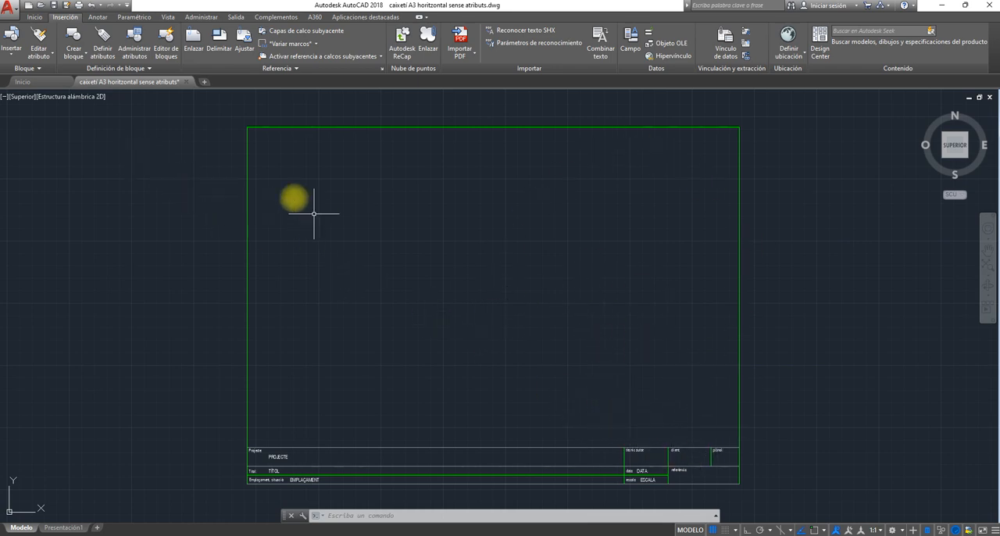
click(53, 7)
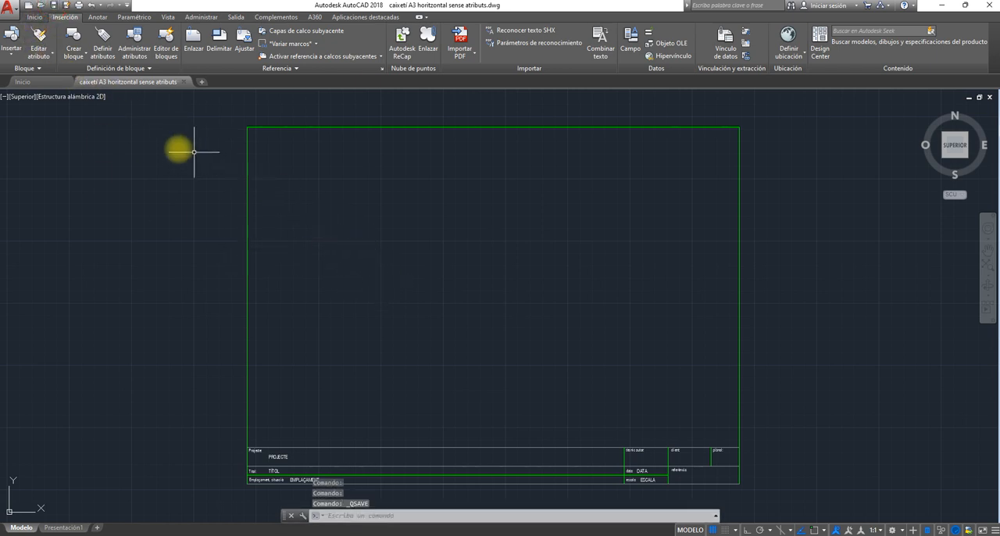
- Move the PROJECTE attribute to the "Texto cajetin" layer and close its quick properties
click(34, 17)
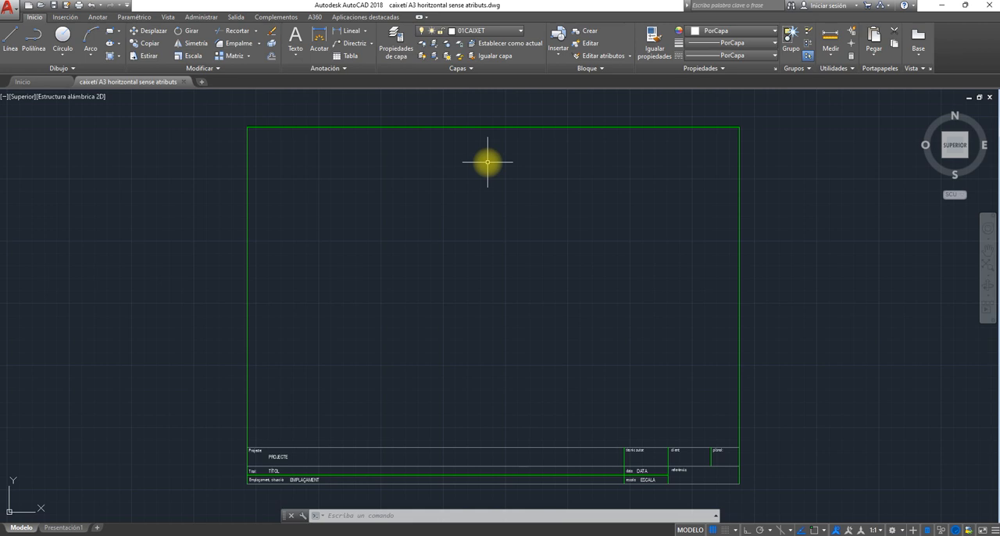
click(520, 30)
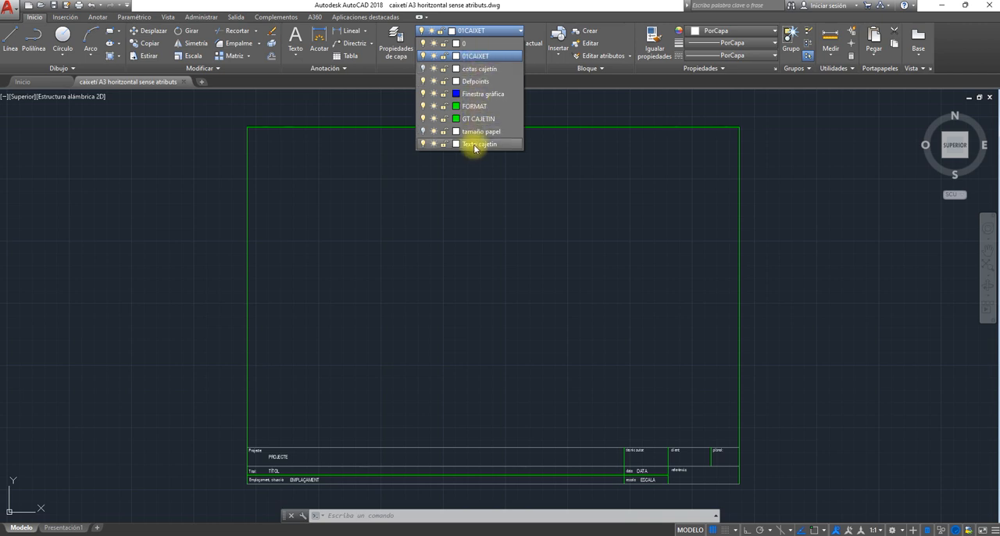
click(438, 206)
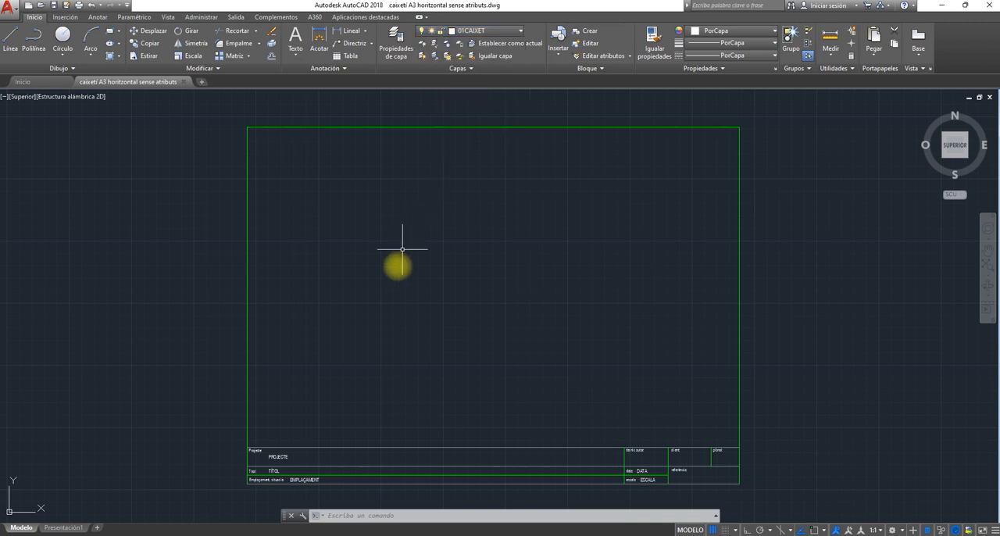
scroll(413, 339, down, 2)
middle_drag(414, 340, 441, 314)
scroll(430, 326, up, 4)
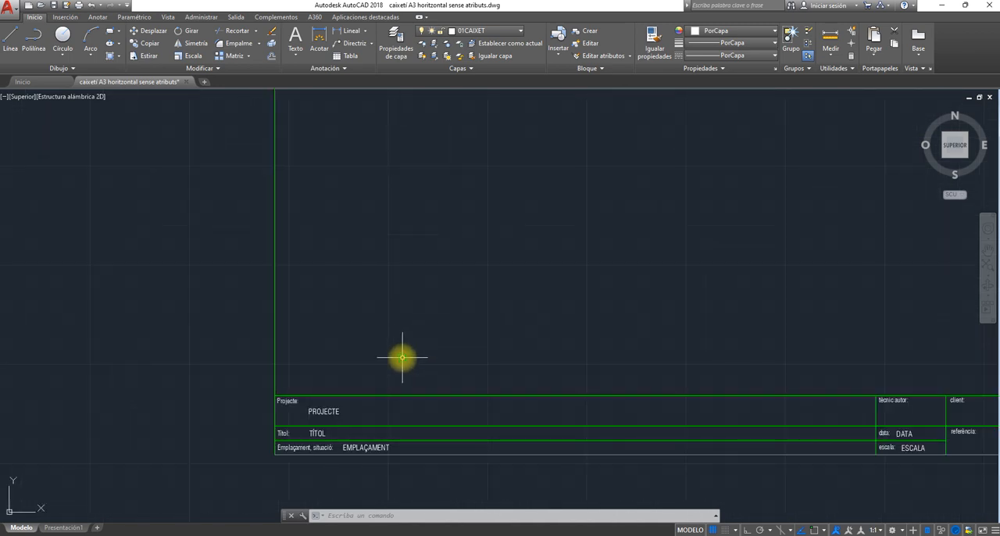
middle_drag(401, 357, 450, 268)
scroll(417, 315, up, 2)
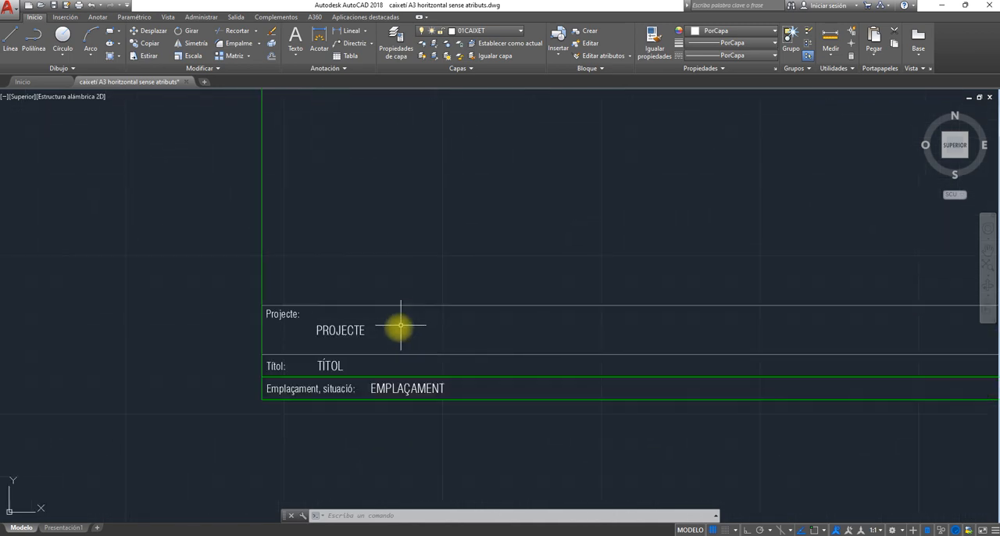
click(324, 331)
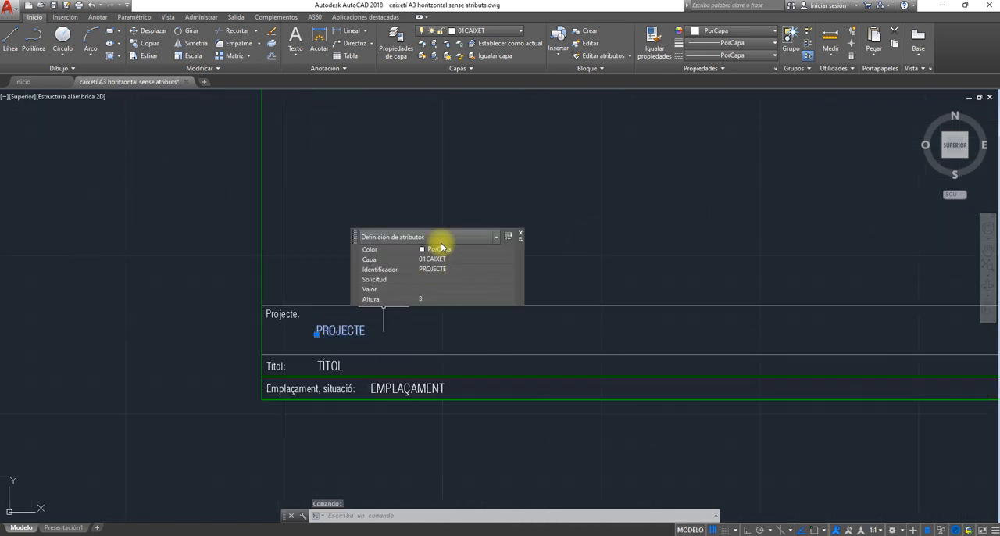
click(501, 35)
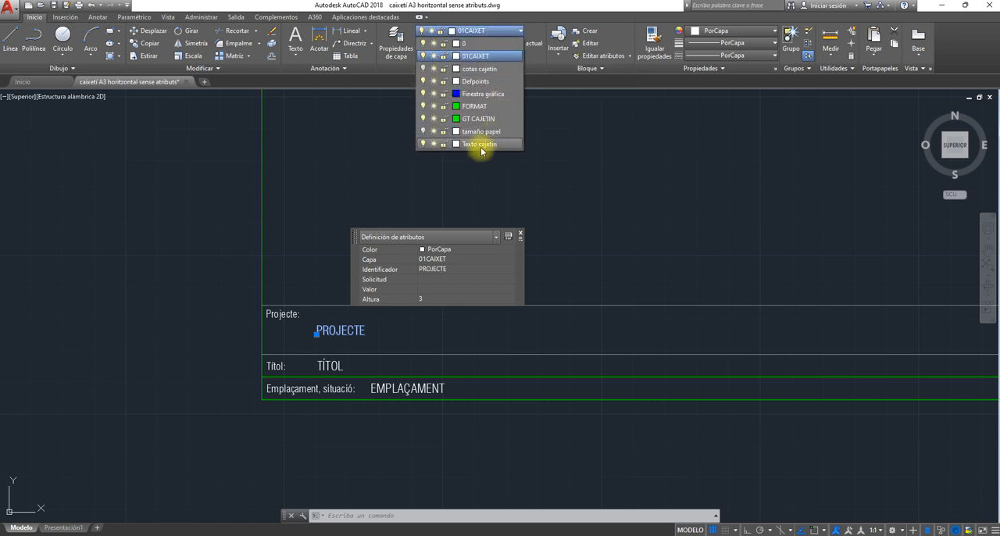
click(482, 144)
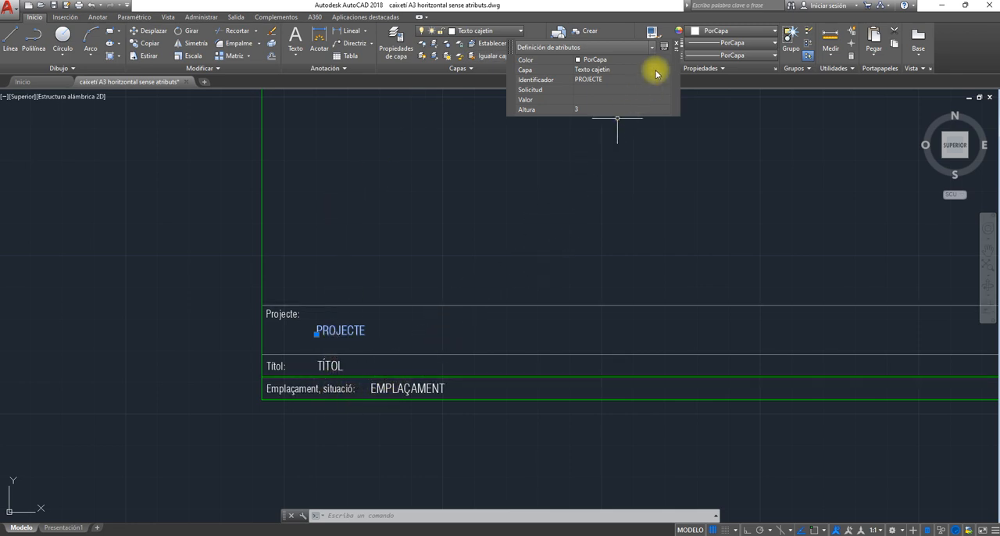
click(677, 44)
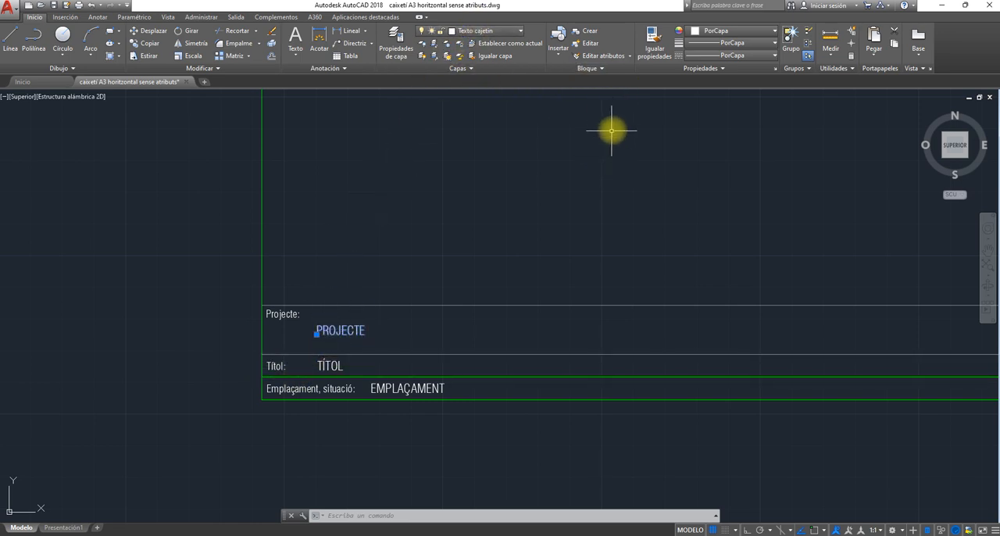
- Match the PROJECTE attribute's properties onto the TÍTOL, EMPLAÇAMENT, DATA and ESCALA attributes
click(656, 47)
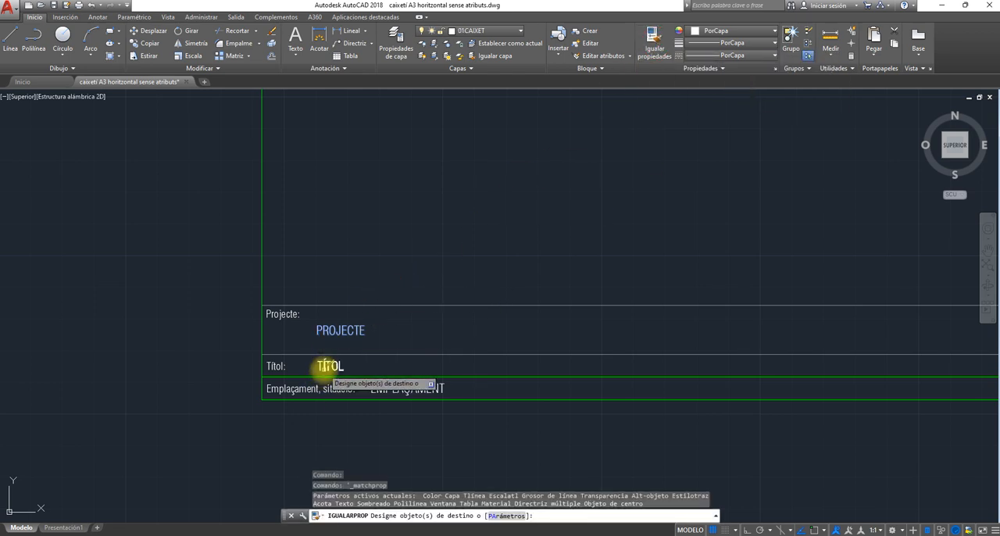
click(326, 365)
click(383, 391)
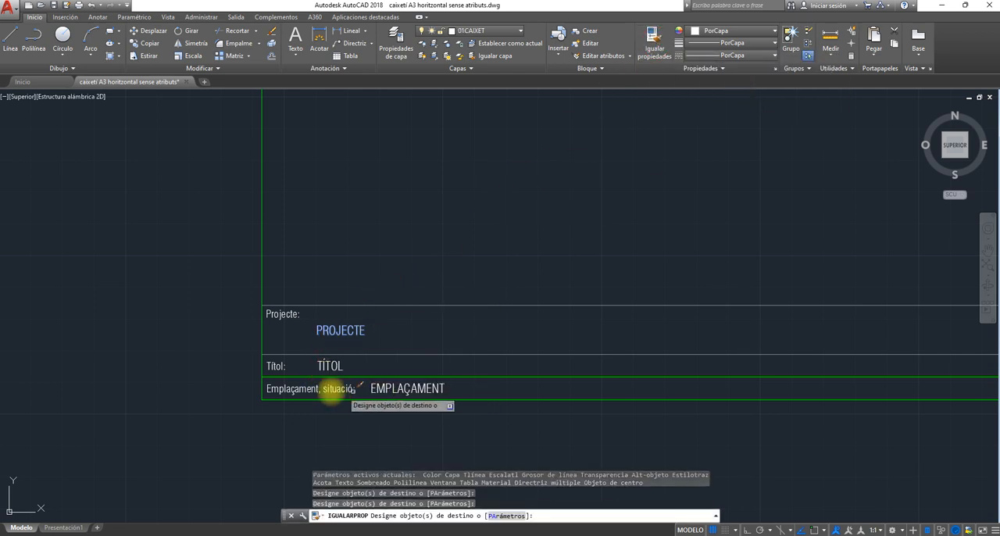
click(328, 364)
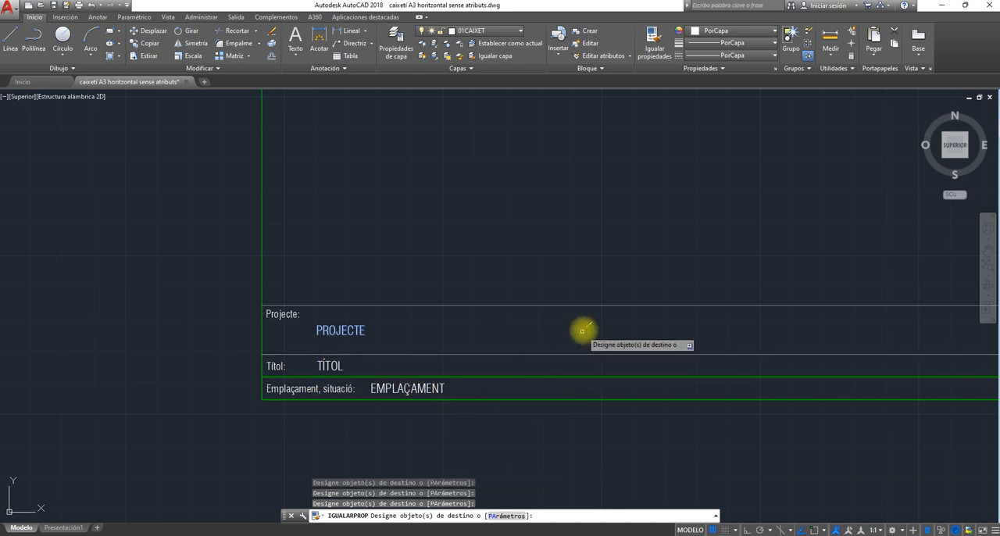
scroll(587, 312, down, 2)
middle_drag(609, 297, 149, 329)
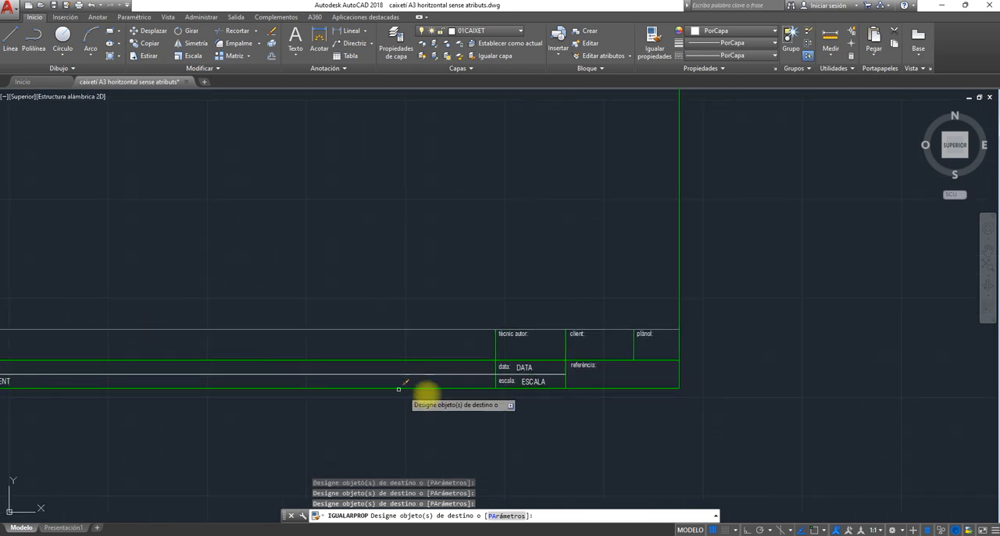
scroll(585, 368, up, 3)
click(577, 355)
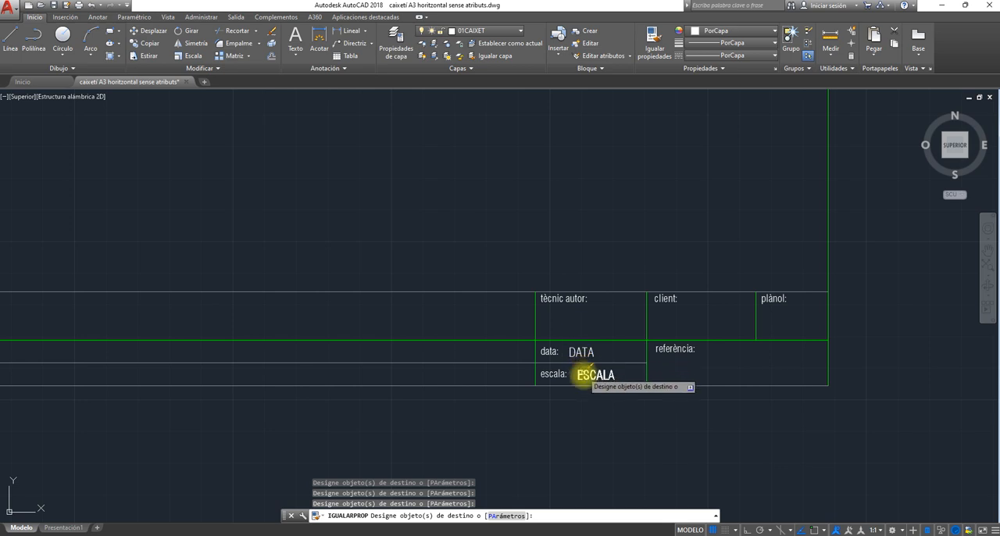
click(585, 376)
key(Escape)
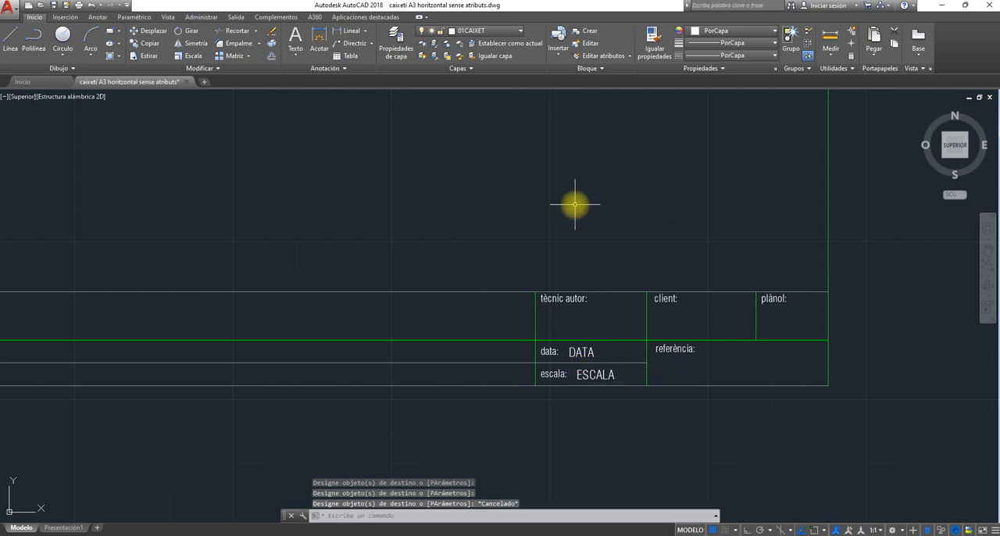
- Inspect the quick properties of the TÍTOL and EMPLAÇAMENT attributes to check which layer they are on
scroll(357, 234, down, 2)
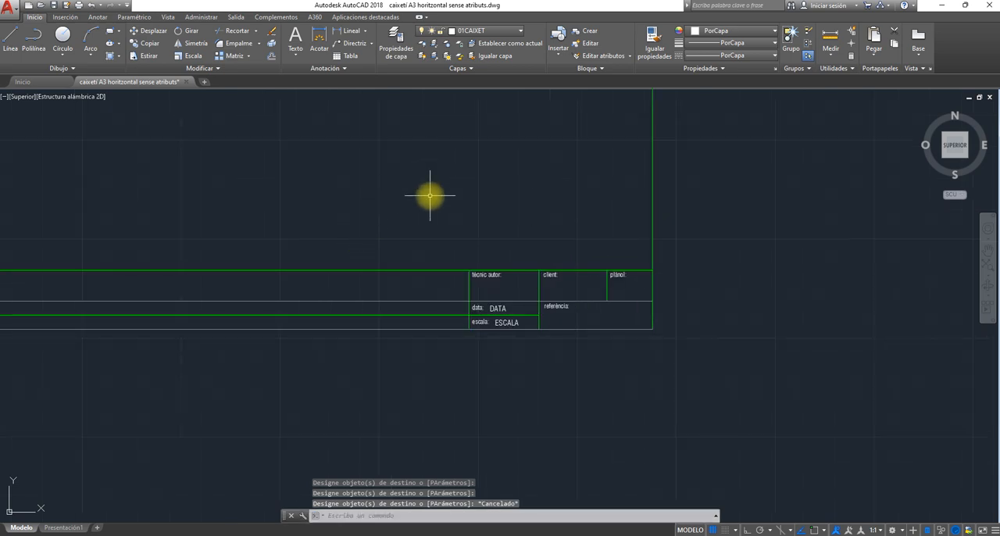
mouse_move(429, 195)
middle_down()
mouse_move(556, 221)
mouse_move(762, 218)
middle_up()
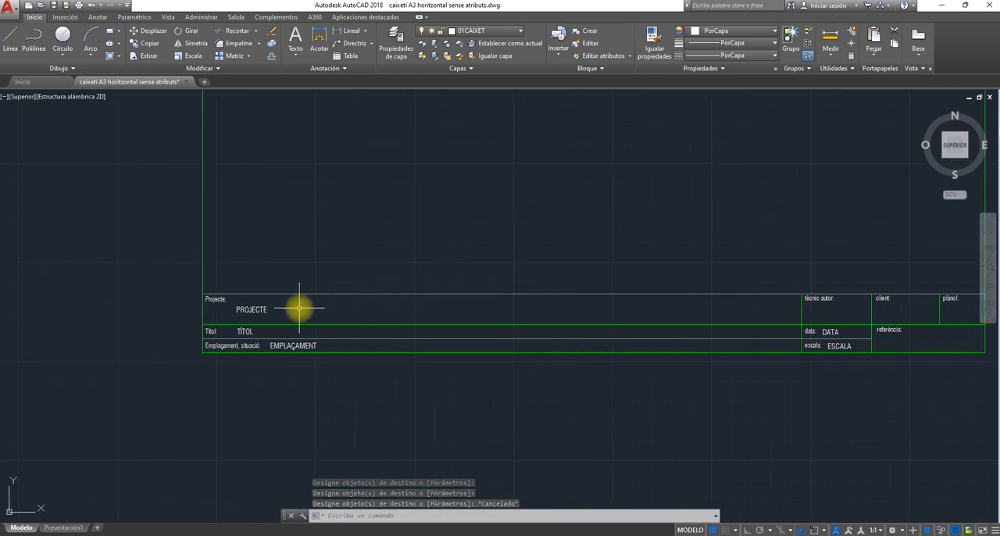
middle_drag(321, 311, 549, 326)
scroll(507, 339, up, 2)
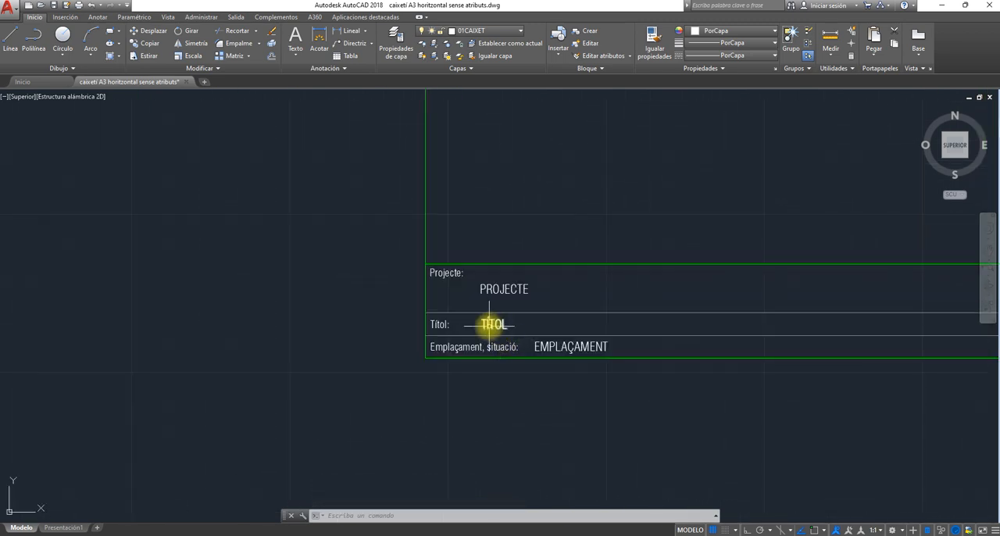
click(490, 324)
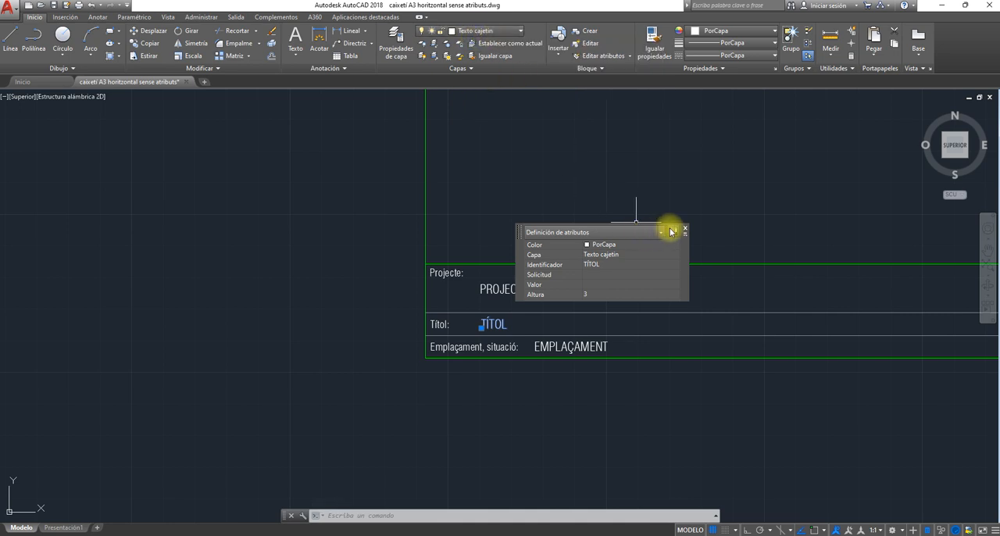
key(Escape)
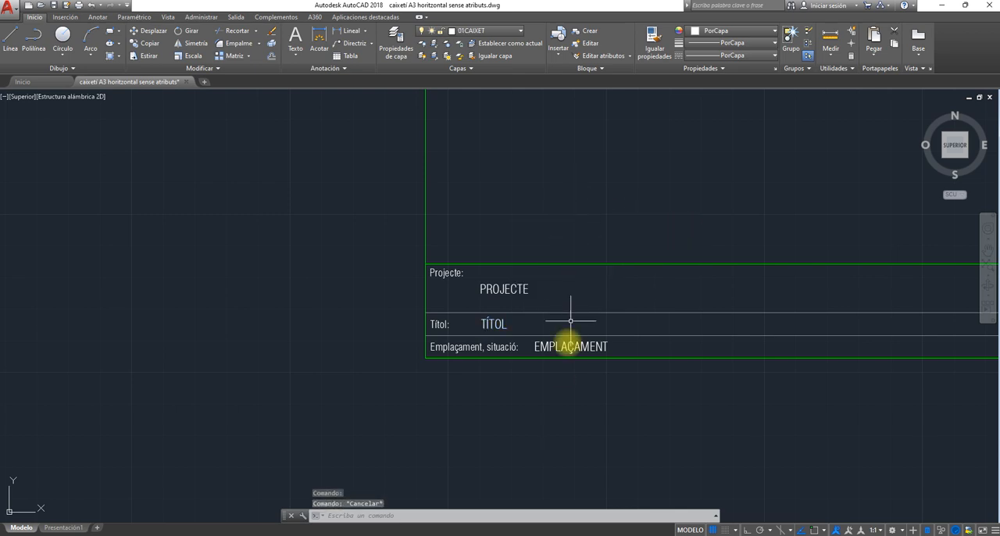
click(562, 348)
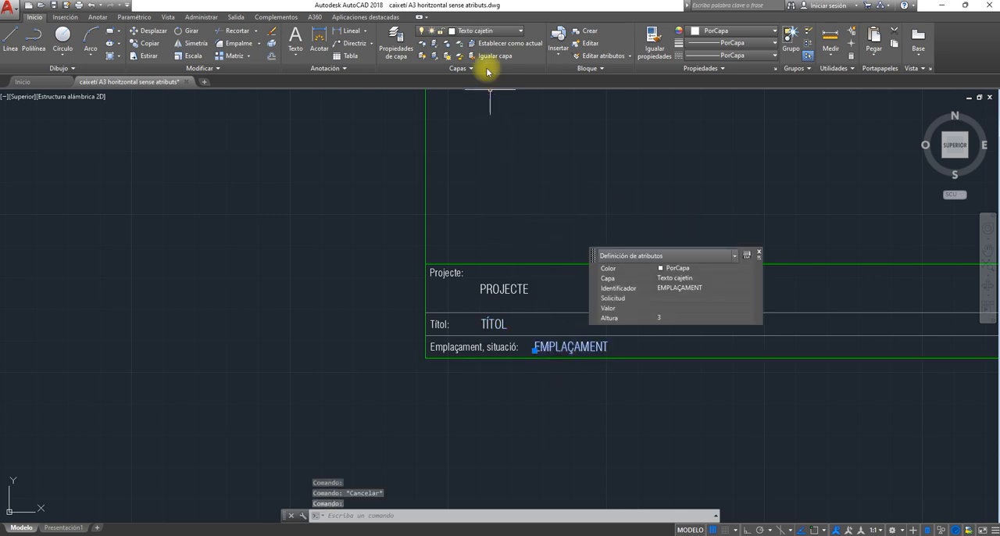
click(759, 253)
scroll(514, 246, down, 2)
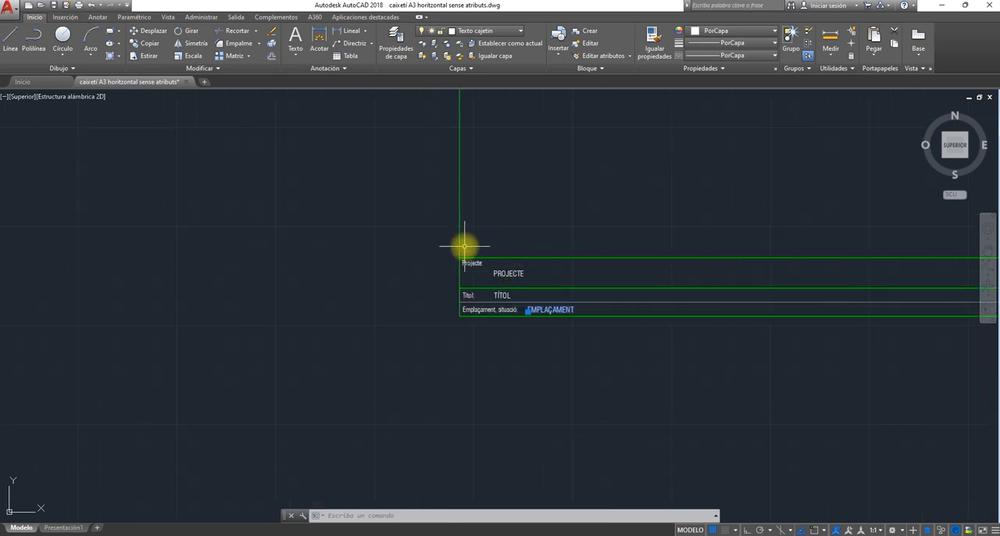
key(Escape)
- Save the drawing with the whole title block in view
scroll(324, 308, down, 3)
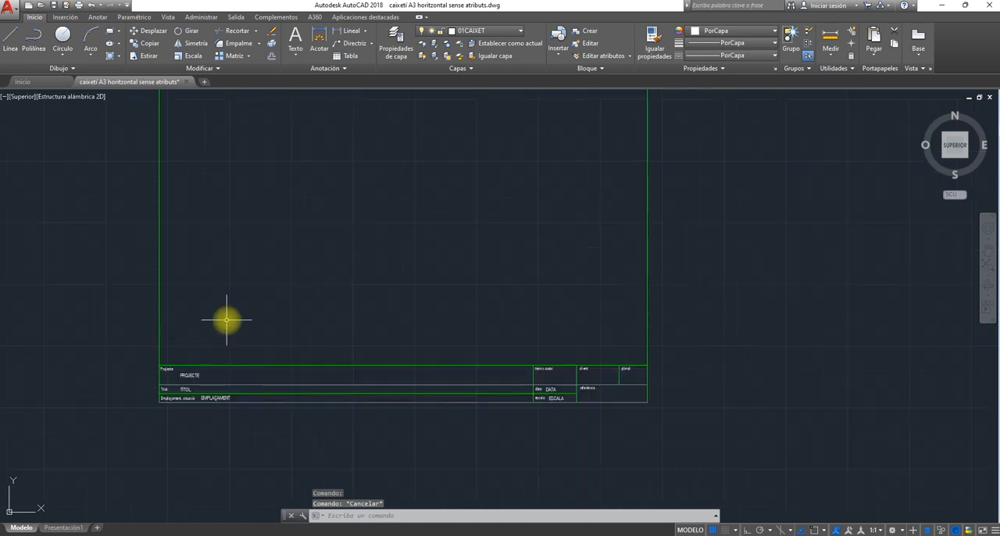
mouse_move(263, 278)
middle_down()
mouse_move(390, 375)
mouse_move(377, 351)
middle_up()
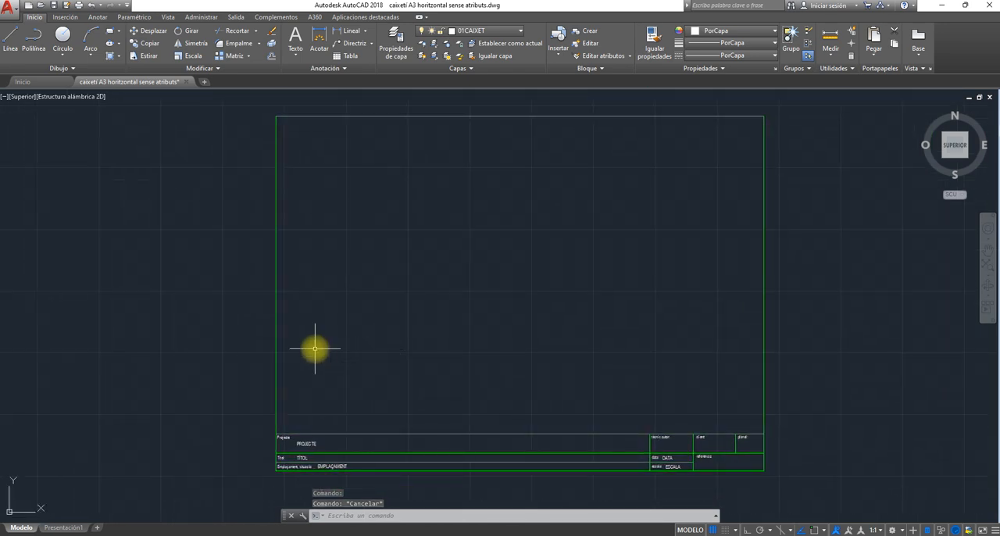
click(55, 6)
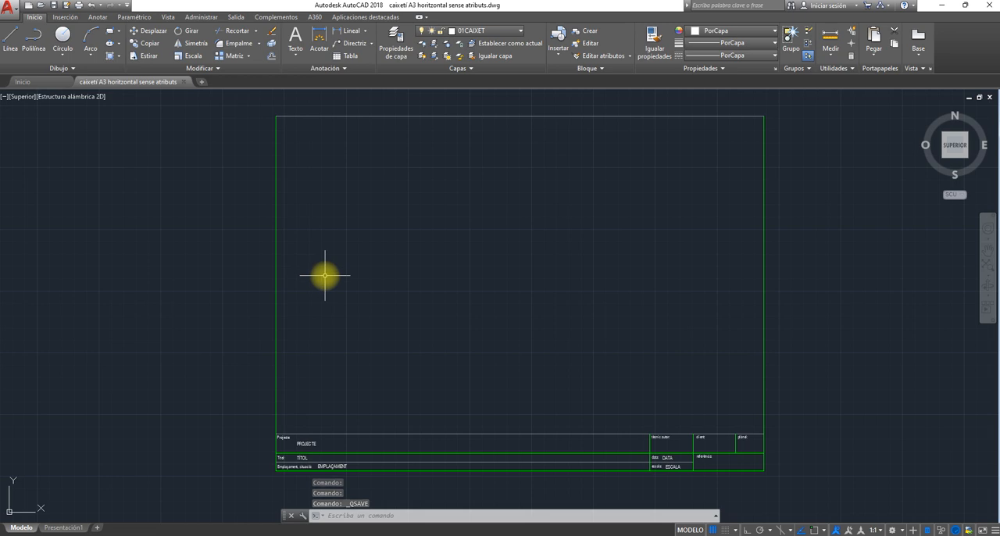
- Start a block definition named "cajetín A3 horizontal" and include the entire frame and title block with its attributes
click(65, 17)
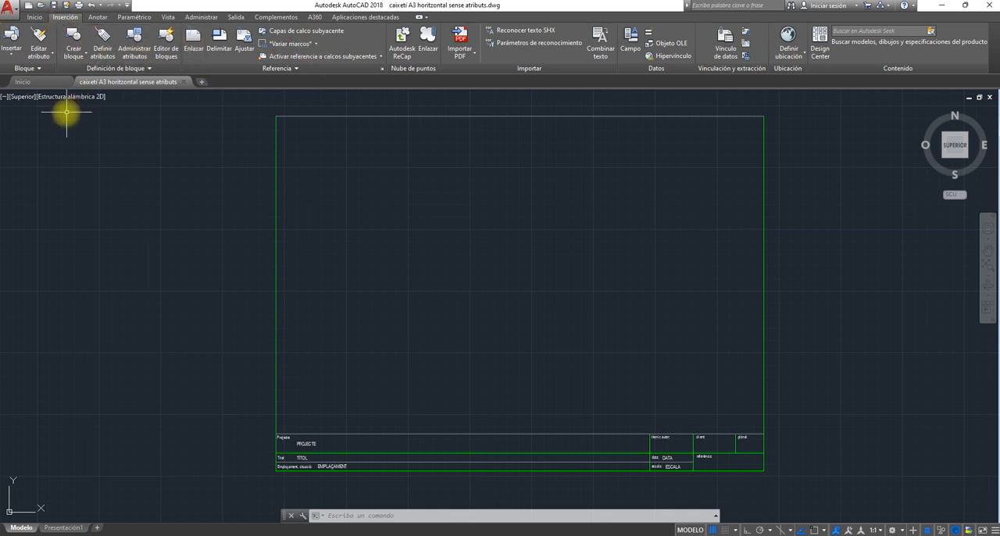
click(73, 37)
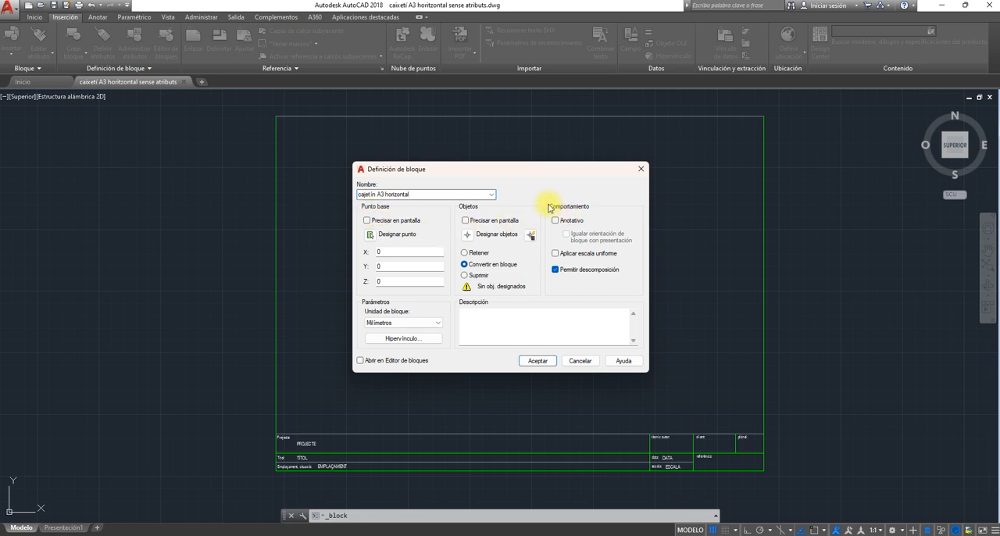
click(467, 236)
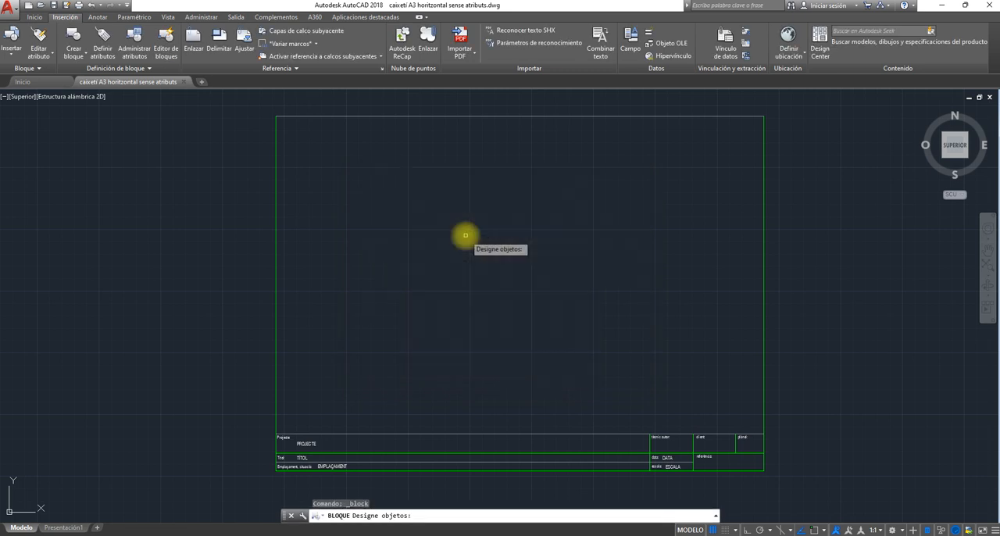
click(261, 106)
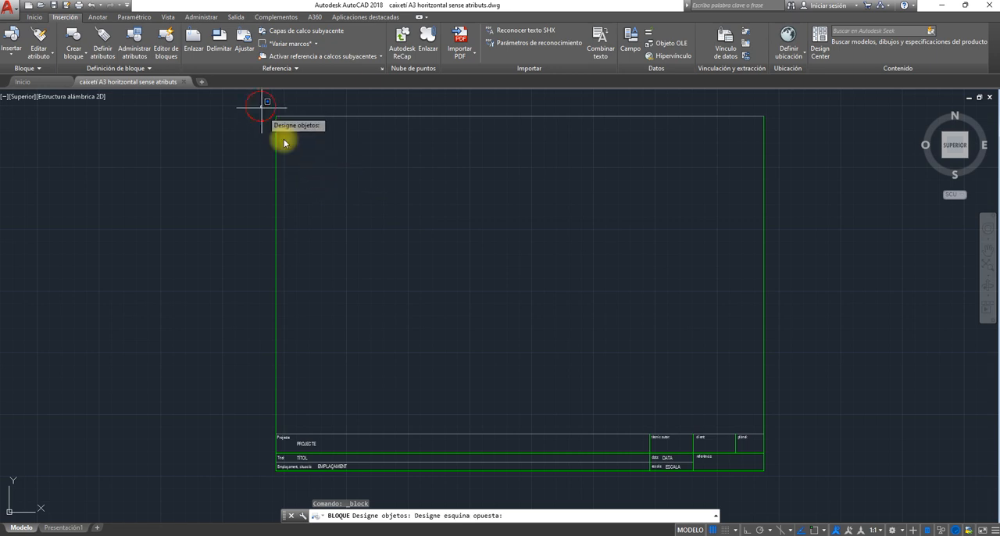
click(796, 481)
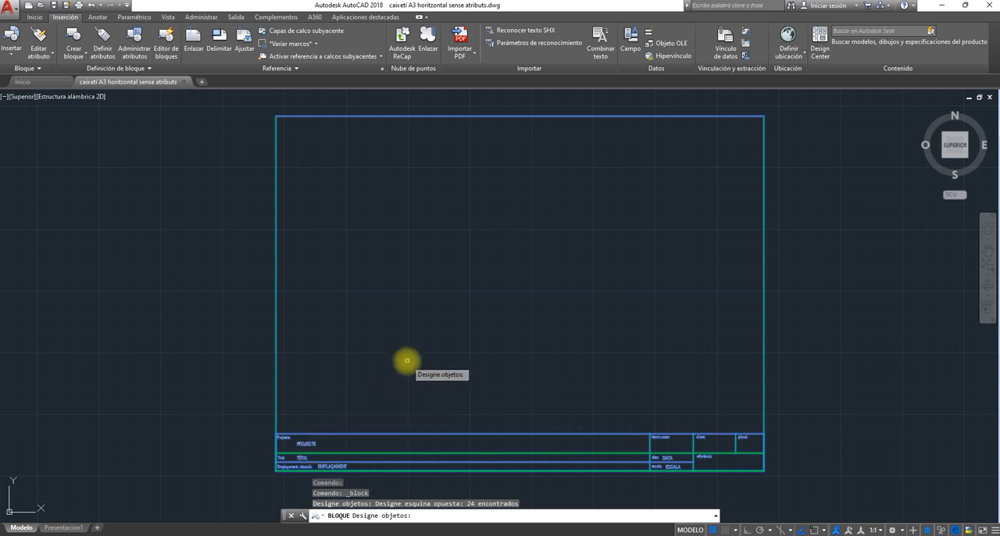
key(Return)
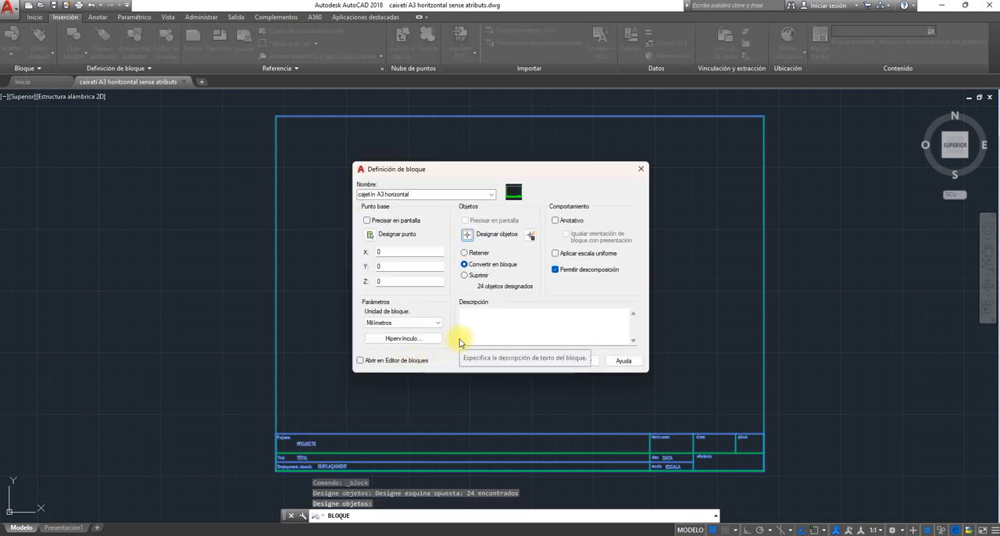
- Turn on ortho and object snap, set the block's base point at the frame's lower-right corner, and accept the definition
click(369, 235)
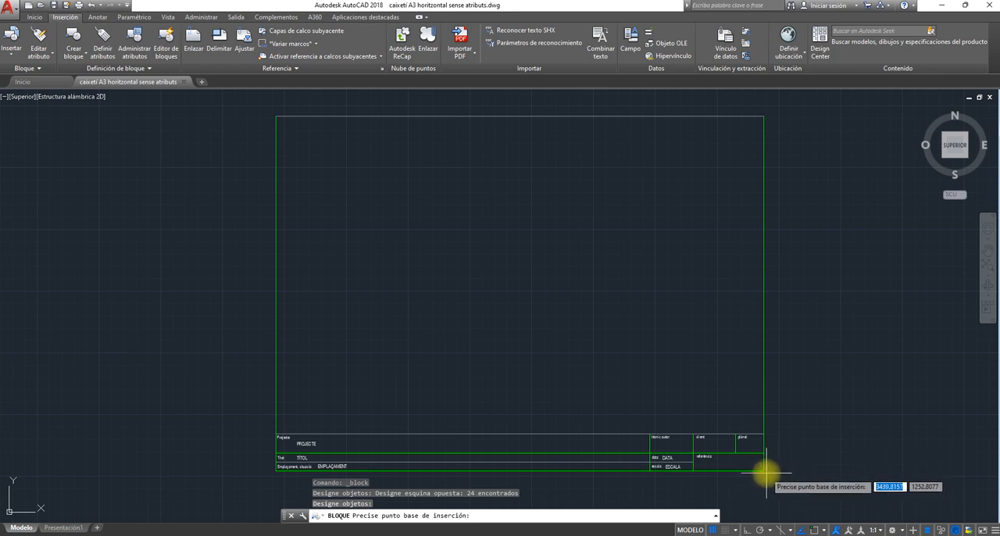
click(747, 530)
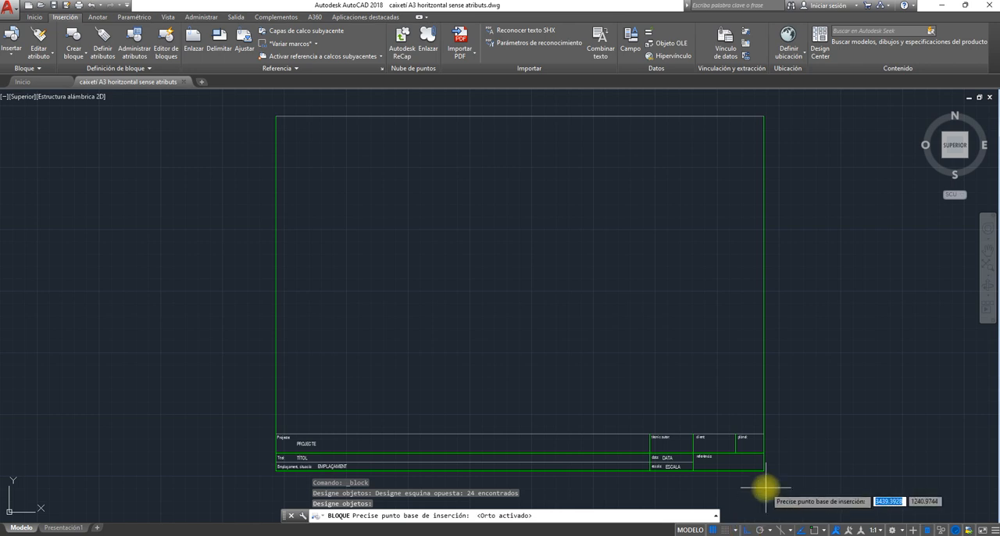
click(815, 529)
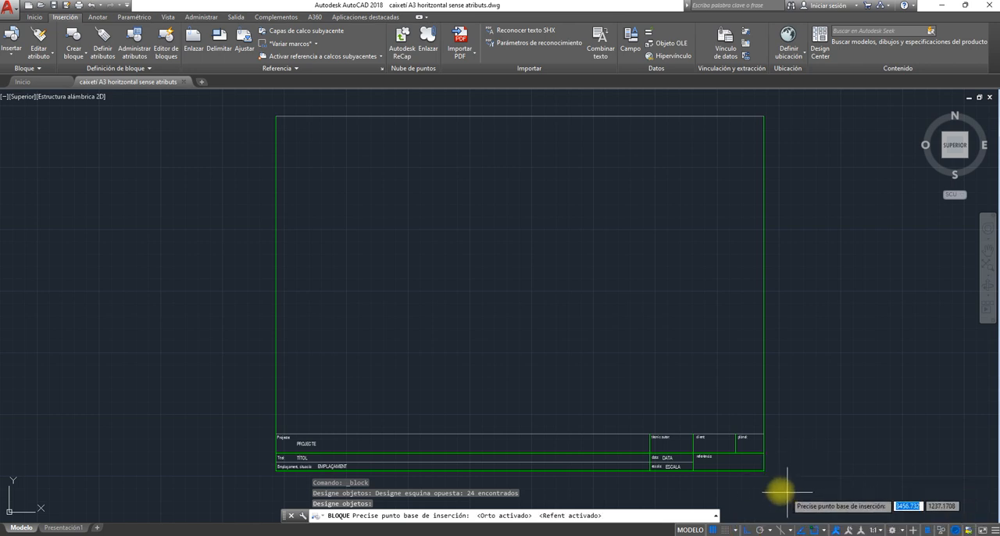
click(763, 472)
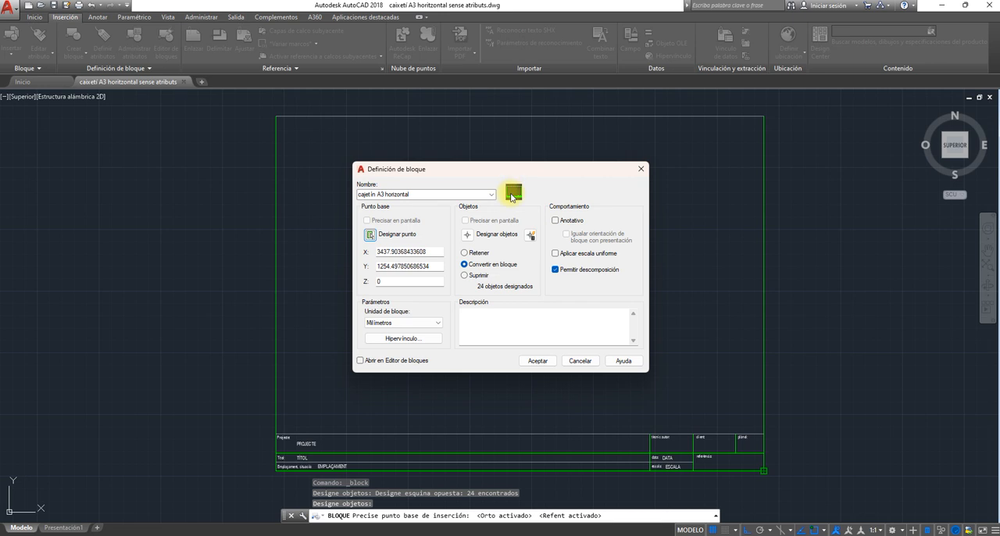
click(539, 359)
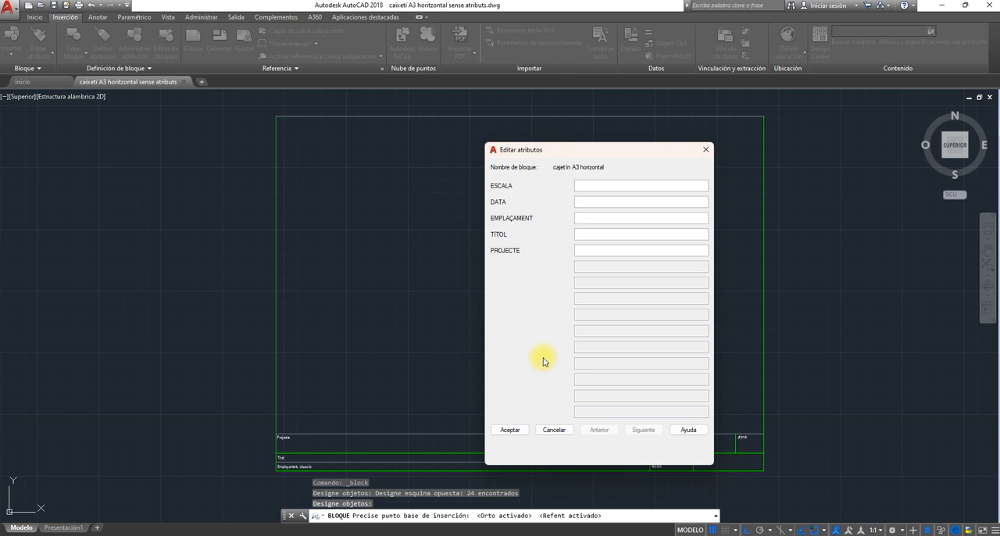
- Fill the block attributes with ESCALA 1:100, DATA 29/01/2024, EMPLAÇAMENT "Segle XX", TÍTOL "Pruebas" and PROJECTE "Pruebas1"
drag(604, 150, 485, 128)
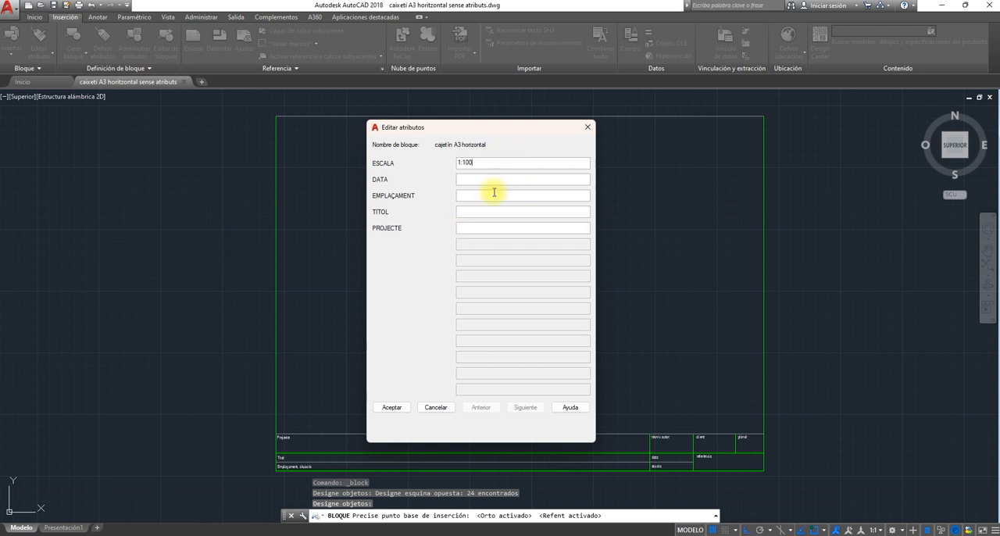
click(489, 179)
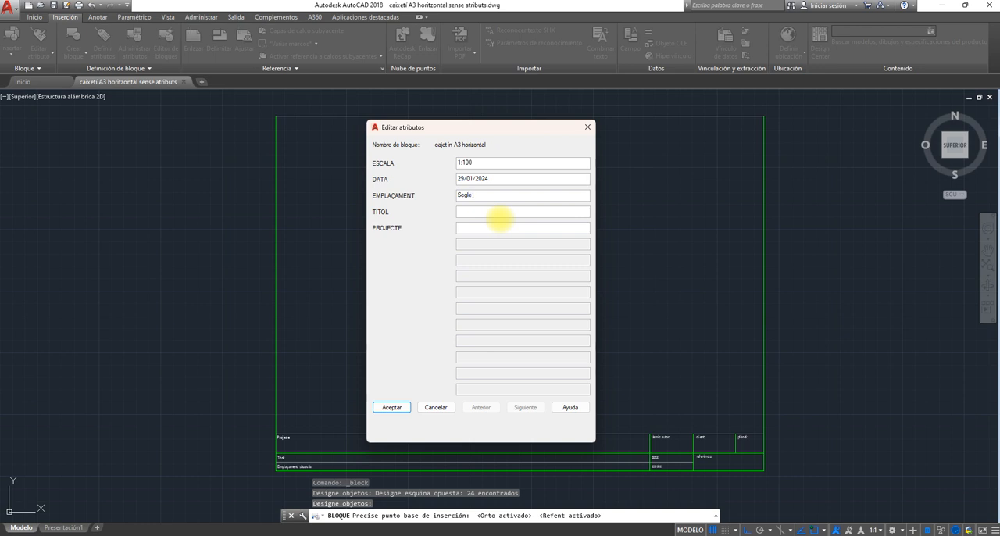
click(491, 212)
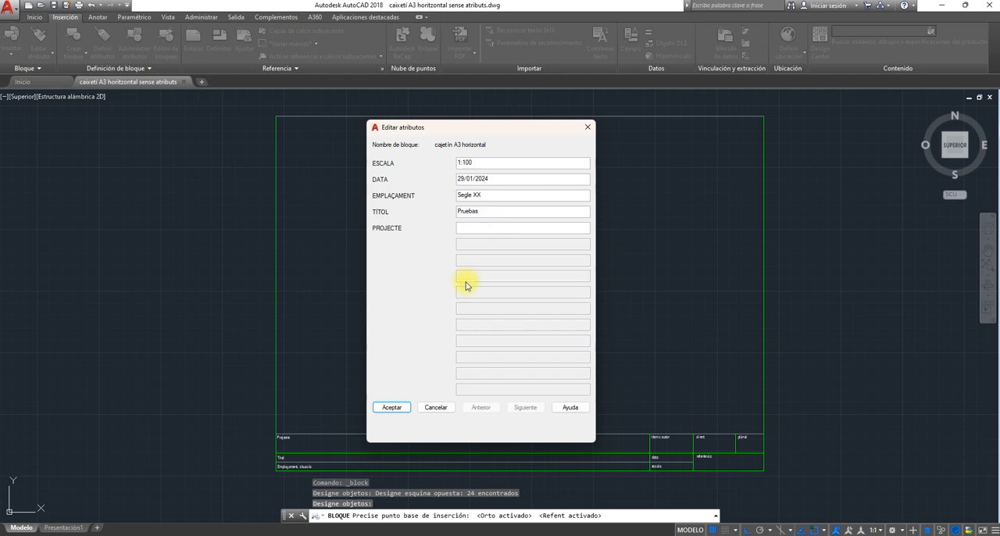
click(463, 228)
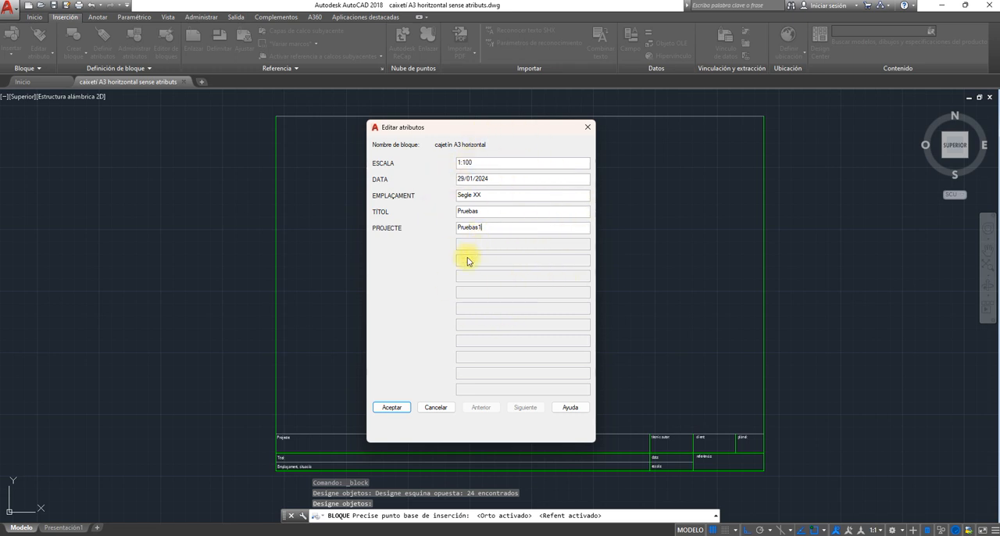
click(391, 408)
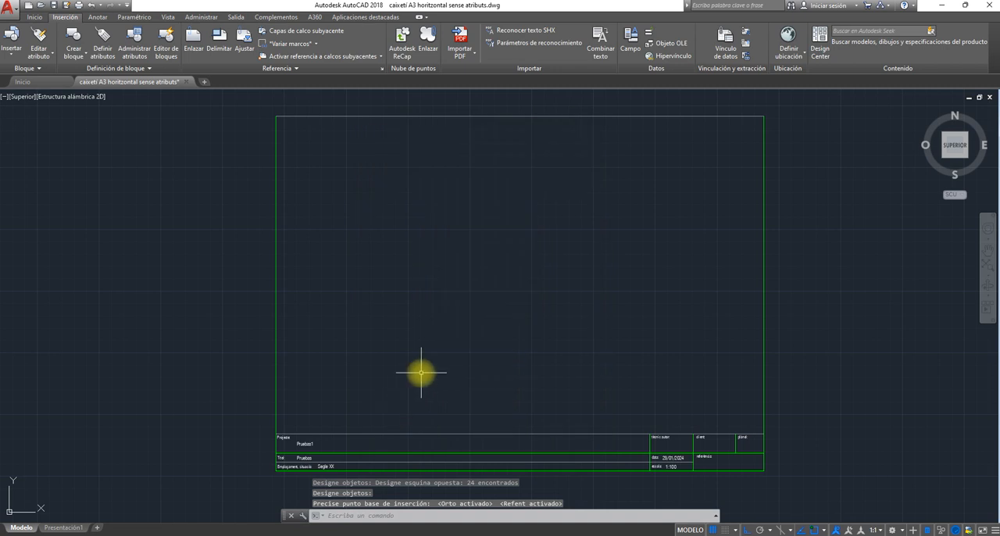
- Examine the filled-in attribute values along the title block, from the project fields to the date and scale
middle_drag(425, 372, 458, 337)
scroll(359, 422, up, 6)
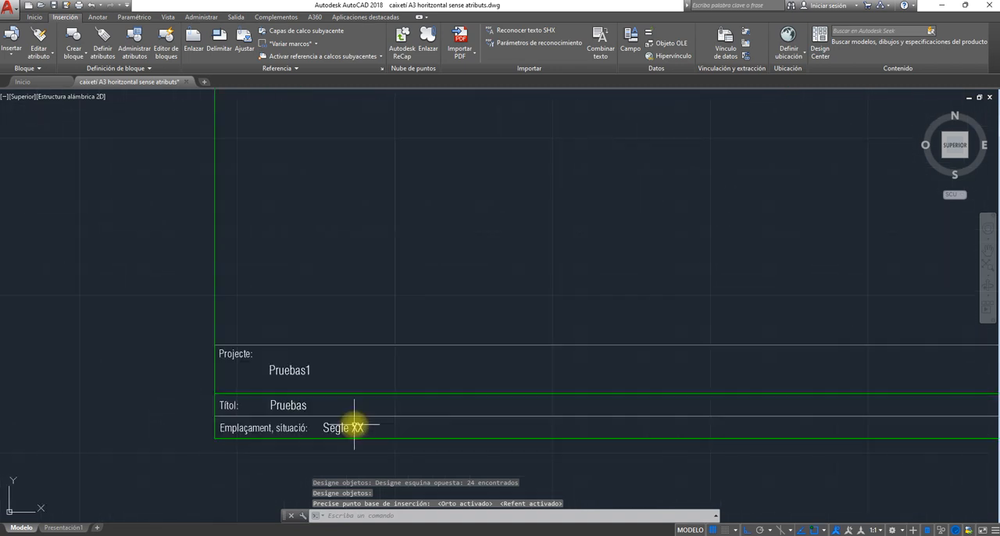
middle_drag(289, 383, 349, 337)
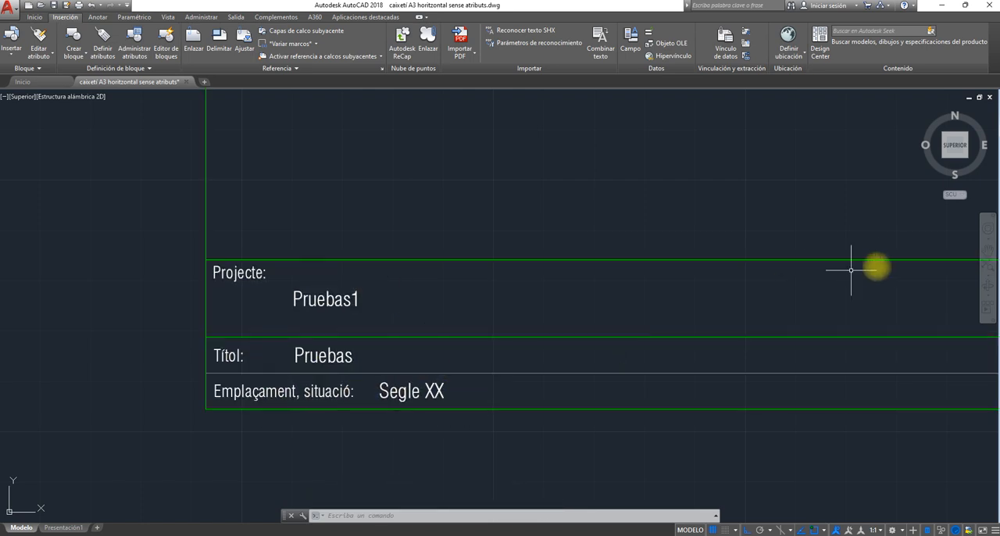
mouse_move(871, 268)
middle_down()
mouse_move(696, 290)
mouse_move(364, 292)
middle_up()
middle_drag(585, 299, 320, 299)
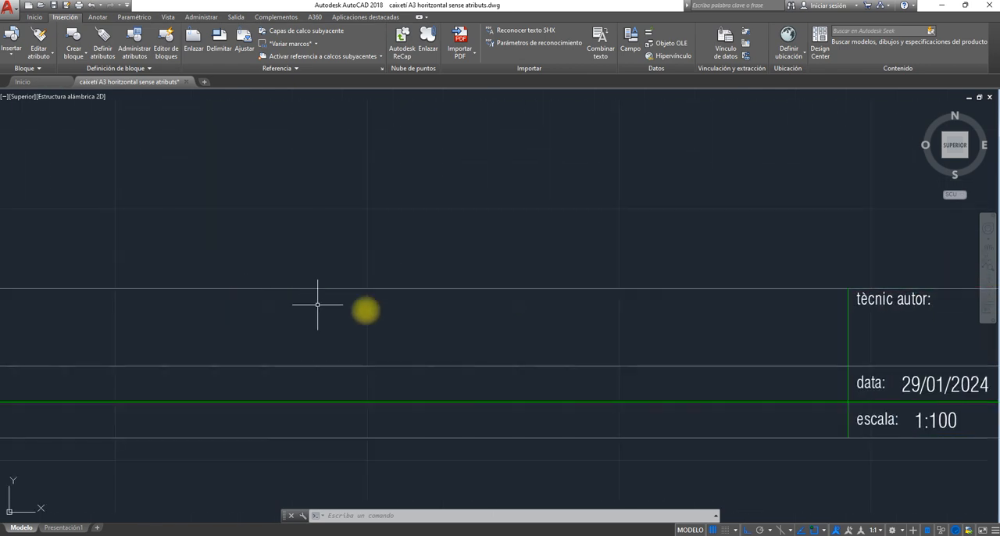
- Copy the whole A3 title block and paste the duplicate beside the original, level with its lower edge
middle_drag(646, 339, 451, 338)
scroll(452, 338, up, 4)
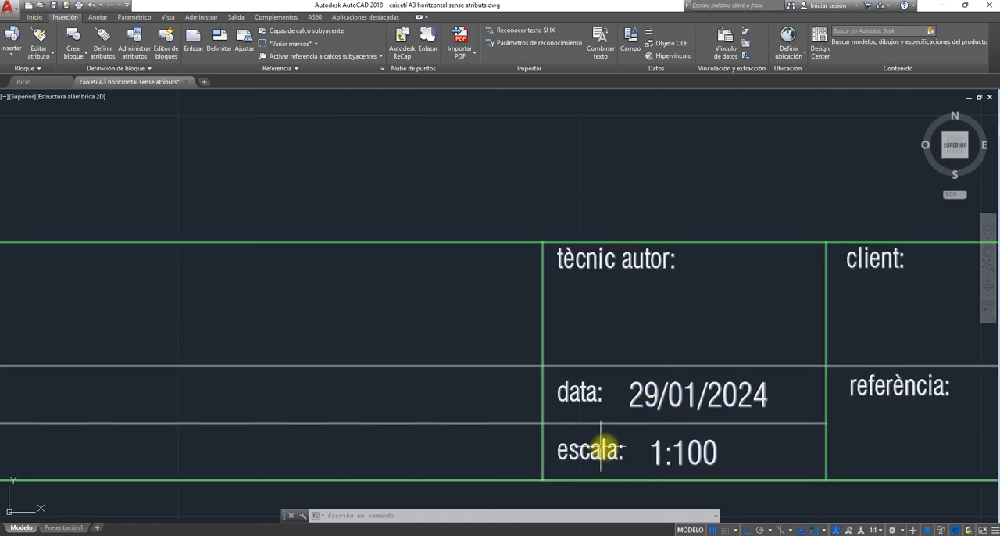
scroll(599, 409, down, 8)
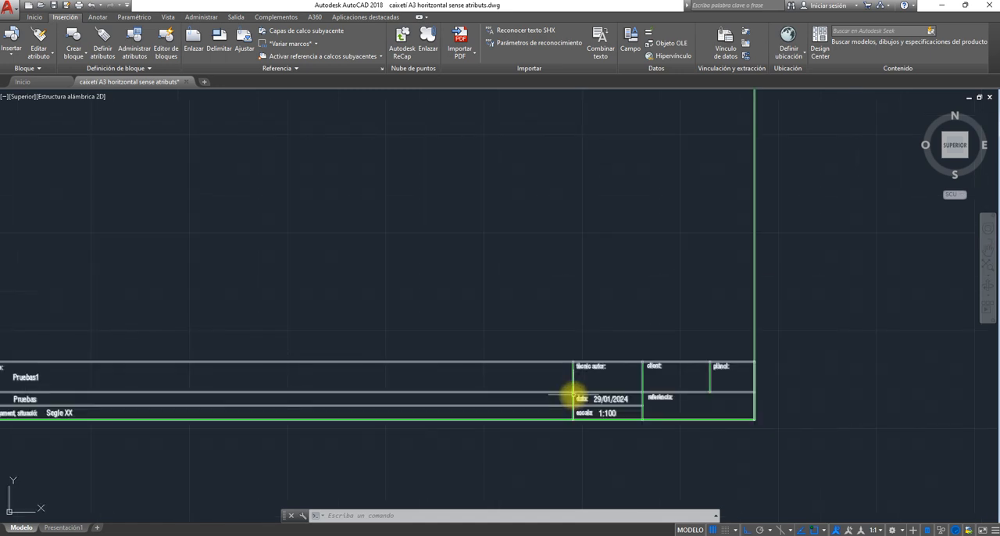
middle_drag(457, 337, 534, 390)
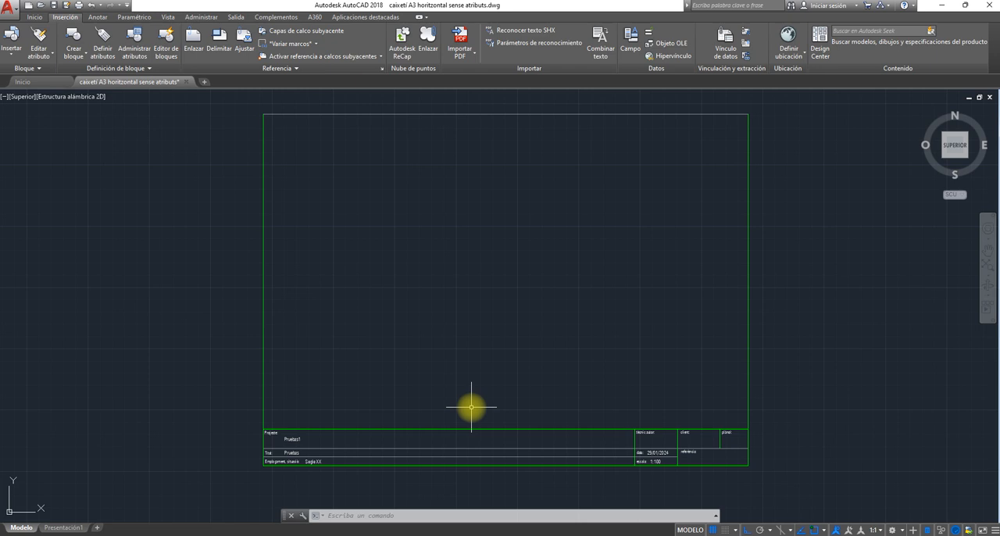
middle_drag(614, 353, 532, 368)
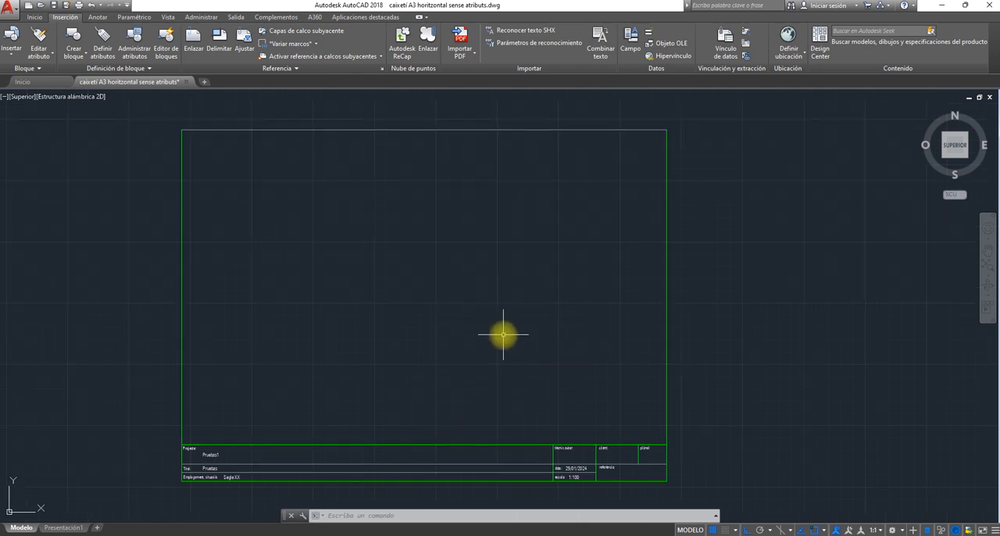
scroll(502, 334, down, 1)
middle_drag(502, 334, 470, 277)
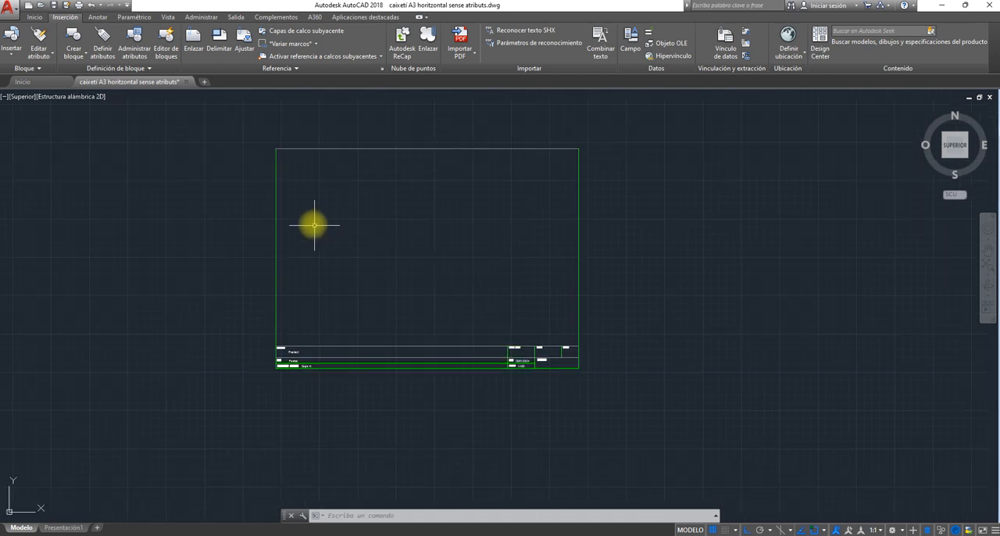
click(259, 135)
click(636, 425)
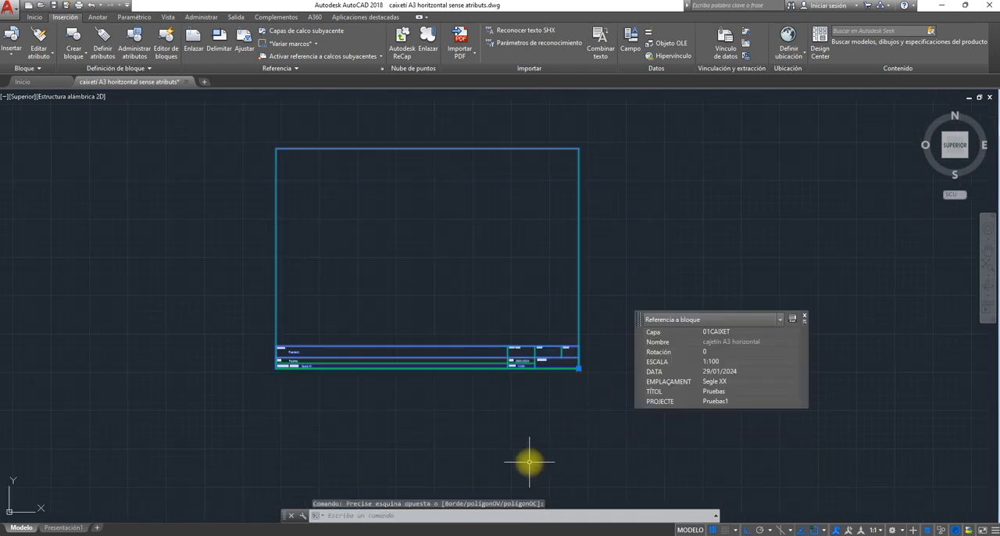
key(ctrl+c)
key(ctrl+v)
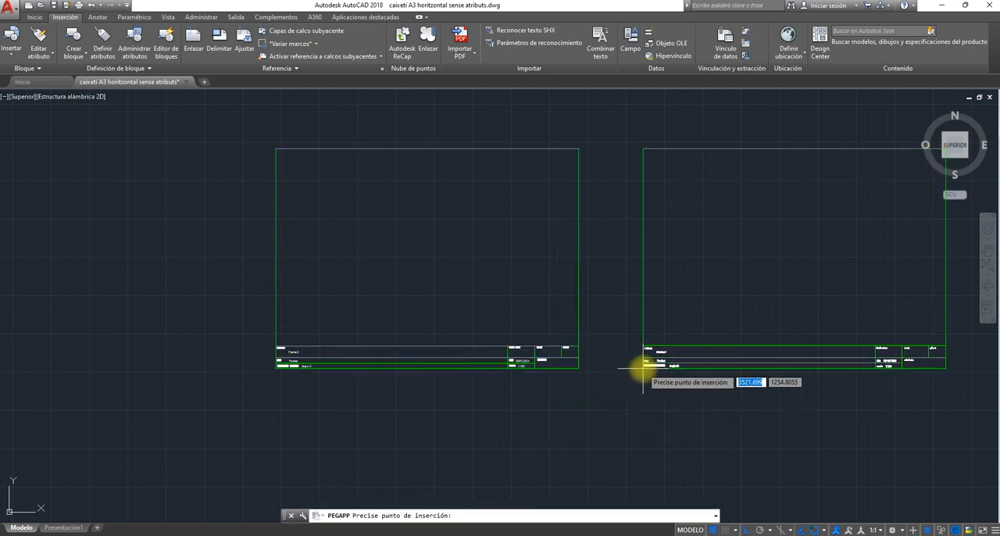
click(643, 368)
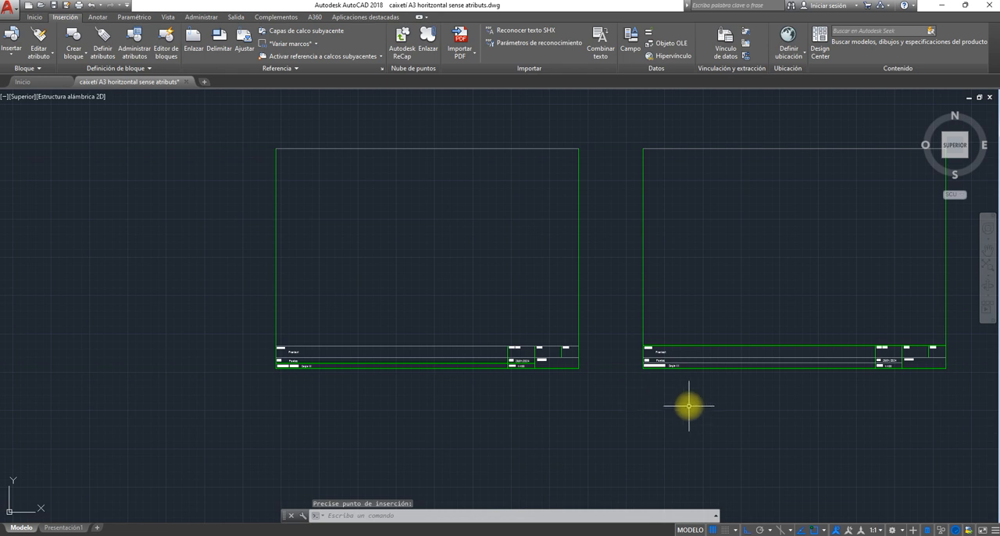
- Set the PROJECTE attribute of the copied title block to "ensayo 2"
scroll(688, 406, up, 2)
scroll(689, 406, up, 2)
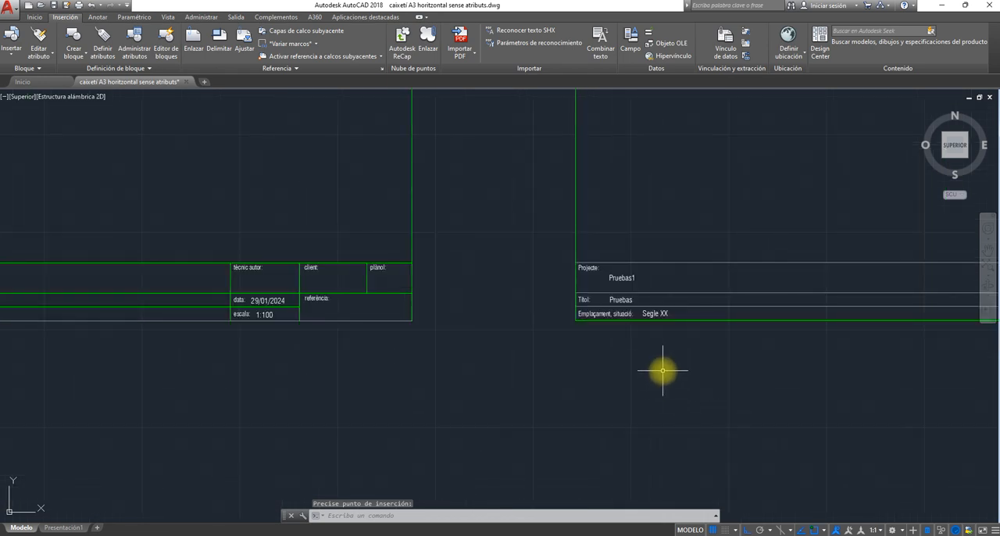
middle_drag(586, 363, 650, 381)
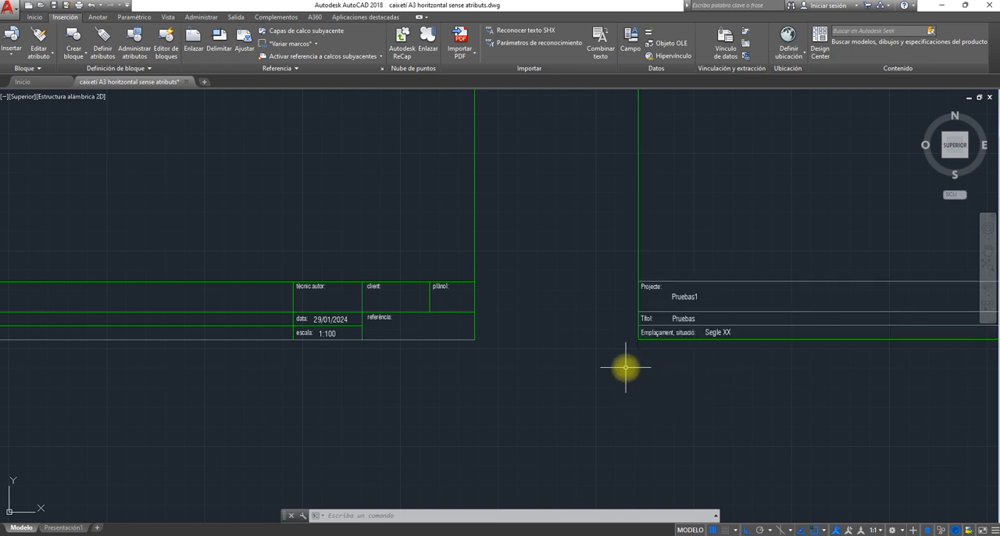
middle_drag(699, 370, 589, 375)
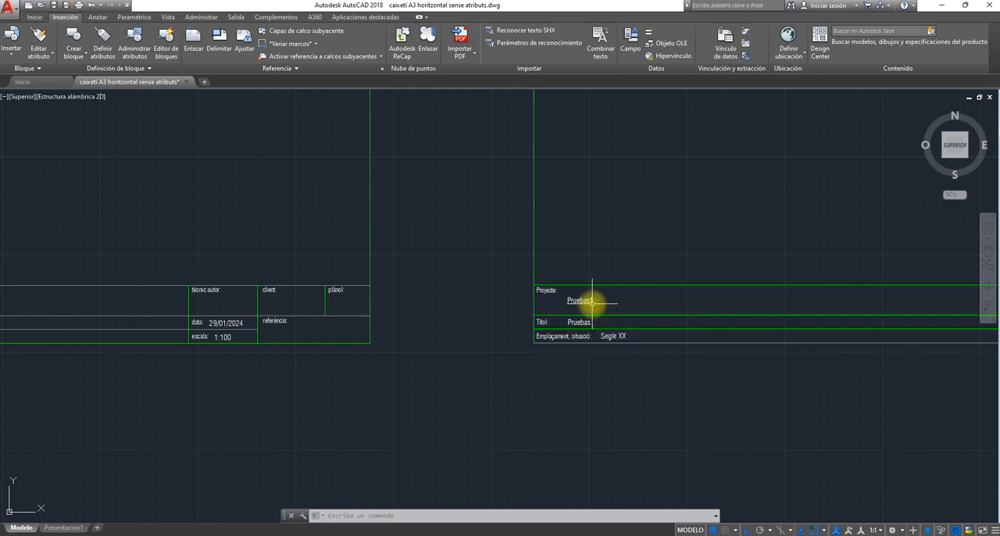
key(Escape)
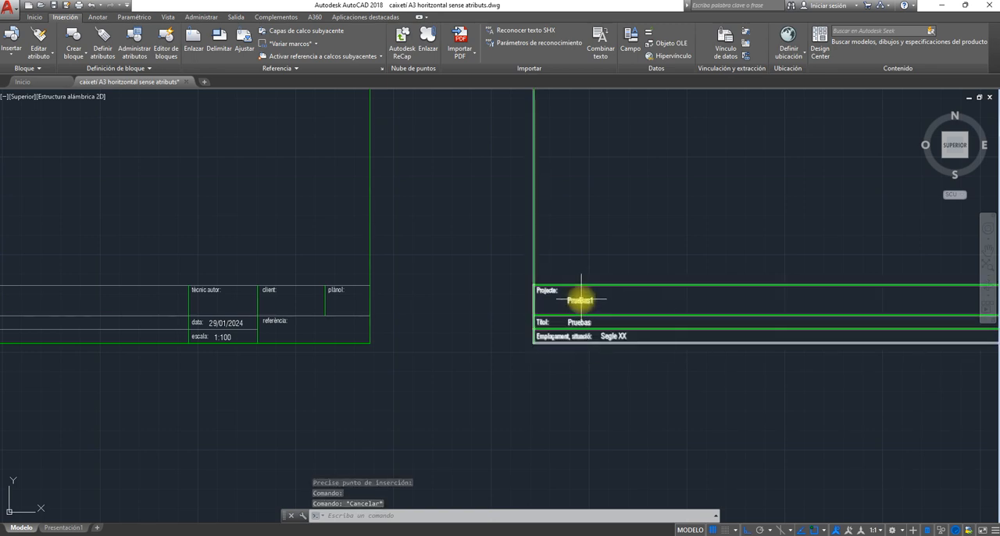
click(581, 300)
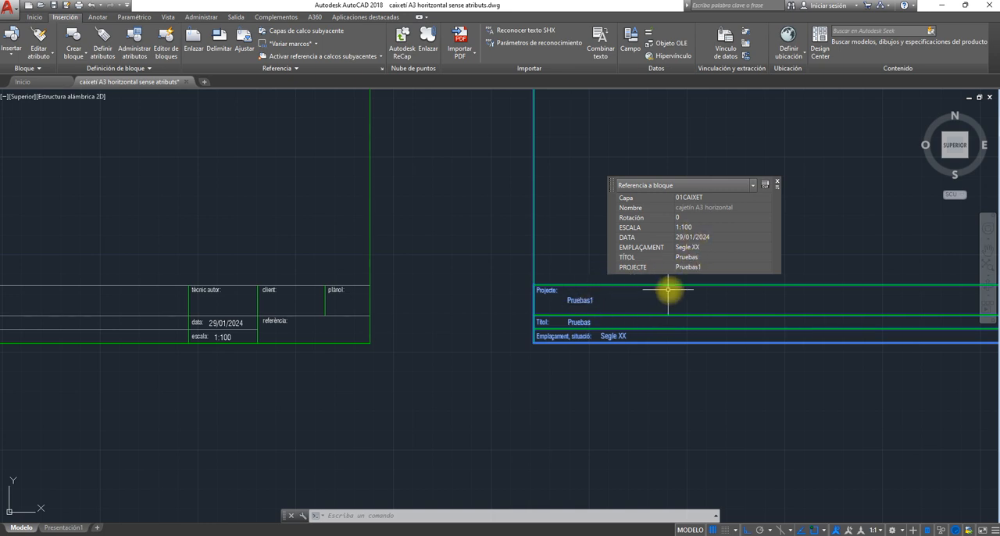
click(711, 269)
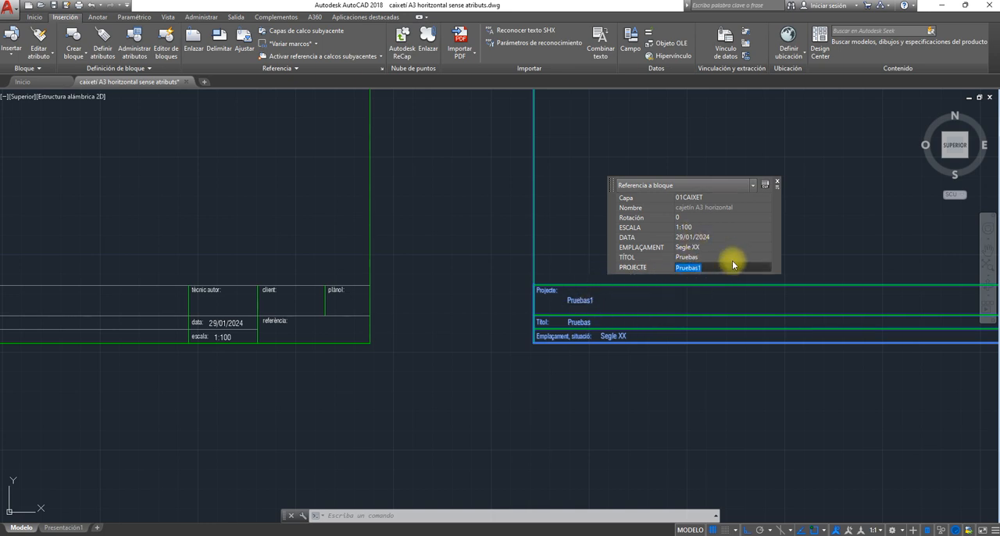
text(ensayo 2)
key(Return)
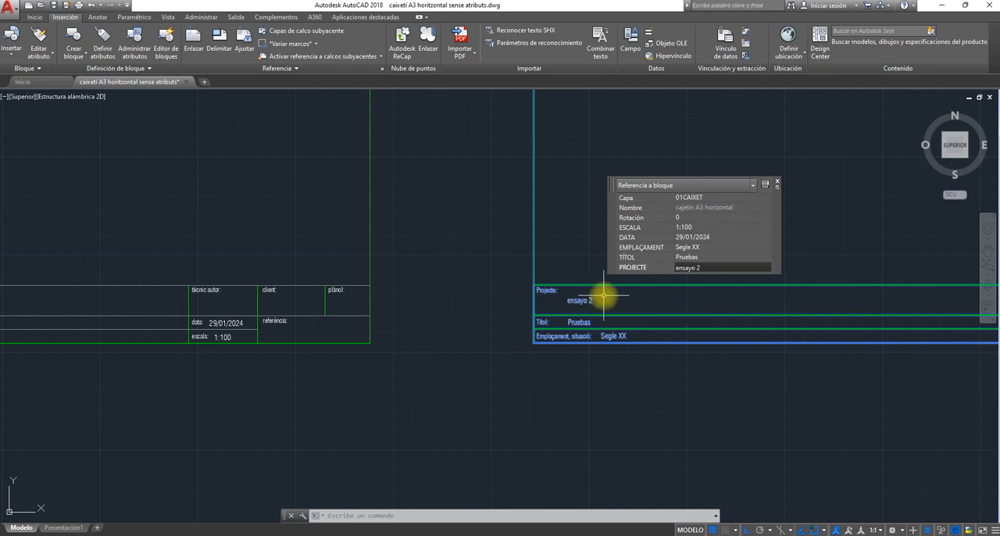
- Set the copied block's EMPLAÇAMENT attribute to "Marina", close its quick properties and deselect the block
click(701, 248)
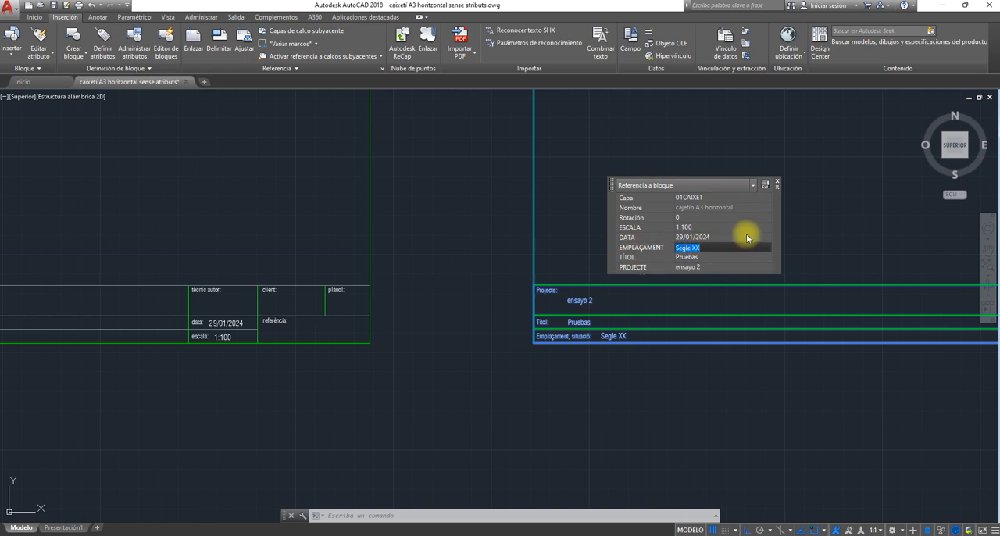
text(Marina)
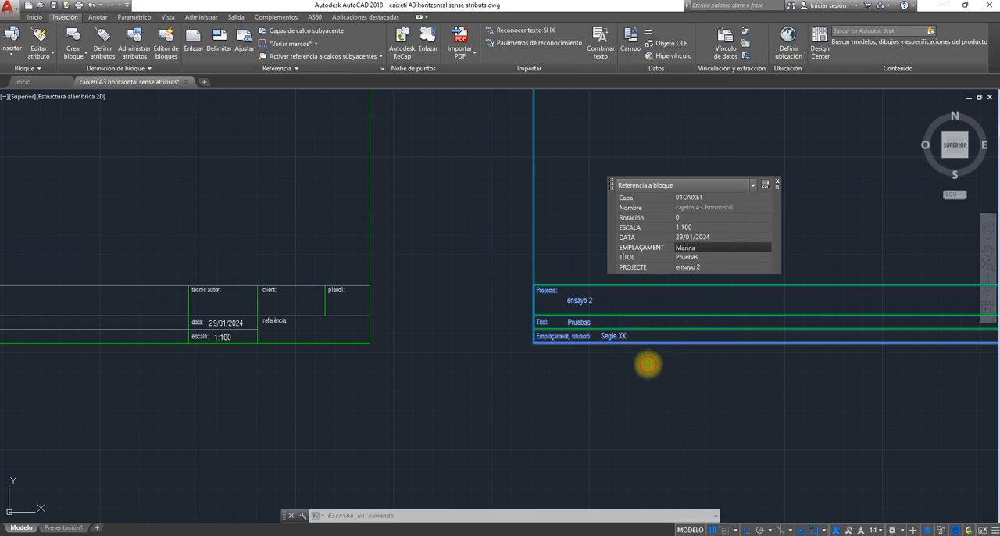
key(Return)
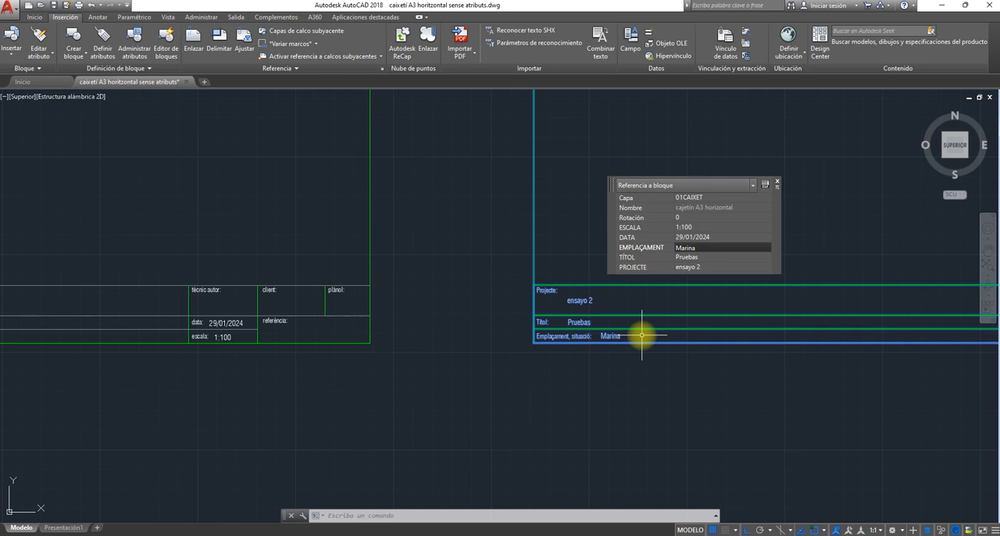
click(778, 184)
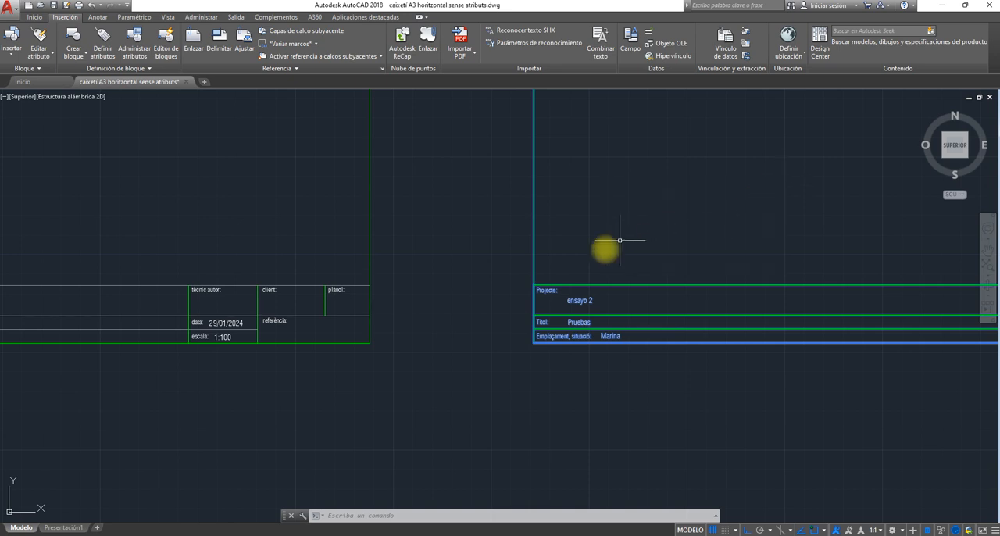
key(Escape)
key(Escape)
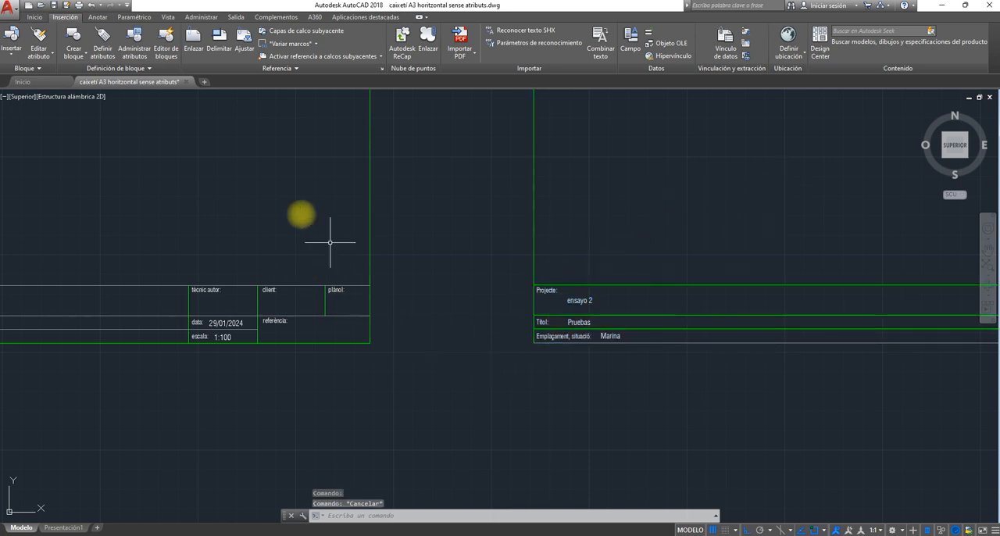
- Switch the FORMAT layer and the GT CAJETIN layer off and back on in turn to check which lines each controls
click(34, 18)
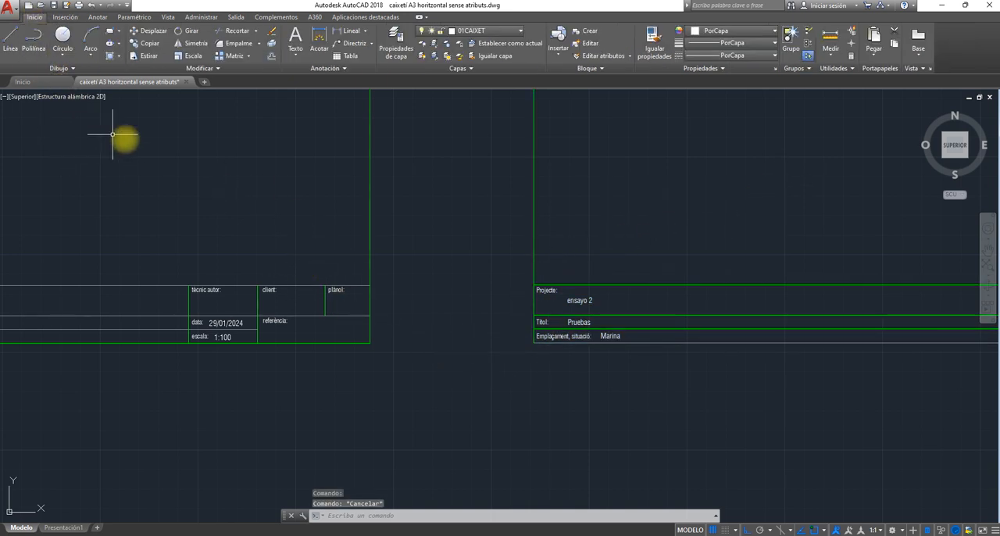
click(519, 32)
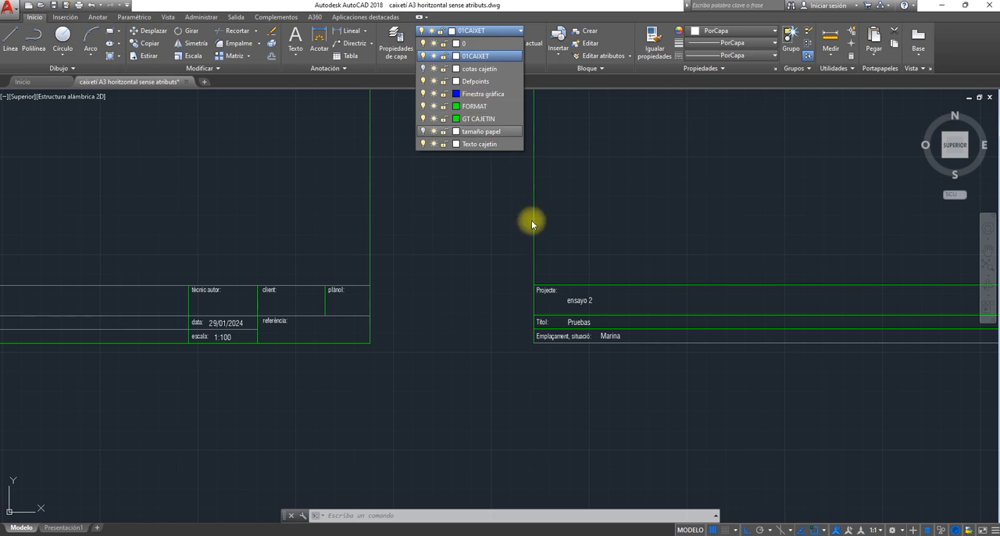
scroll(425, 236, down, 5)
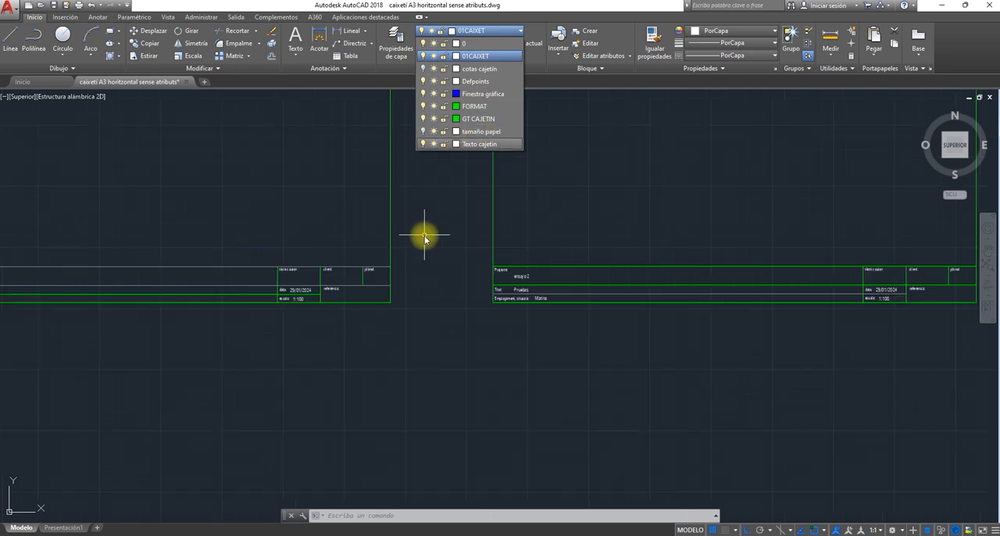
click(321, 208)
mouse_move(271, 215)
middle_down()
mouse_move(313, 289)
mouse_move(344, 305)
middle_up()
click(478, 33)
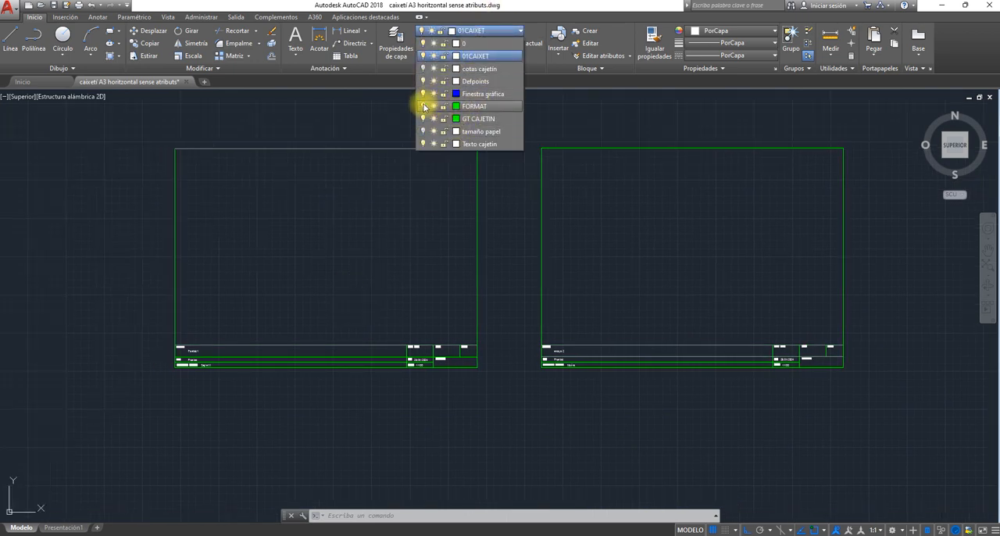
click(423, 106)
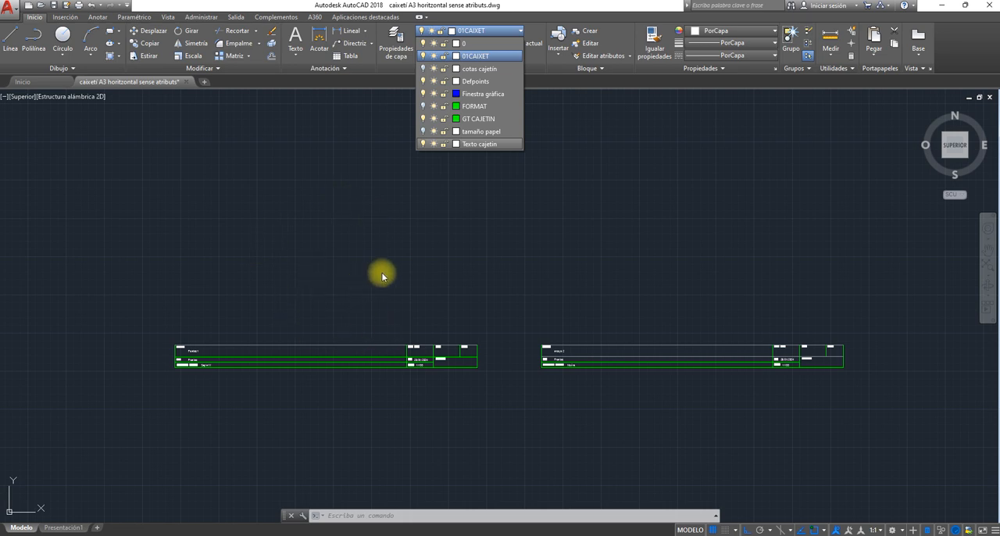
click(423, 106)
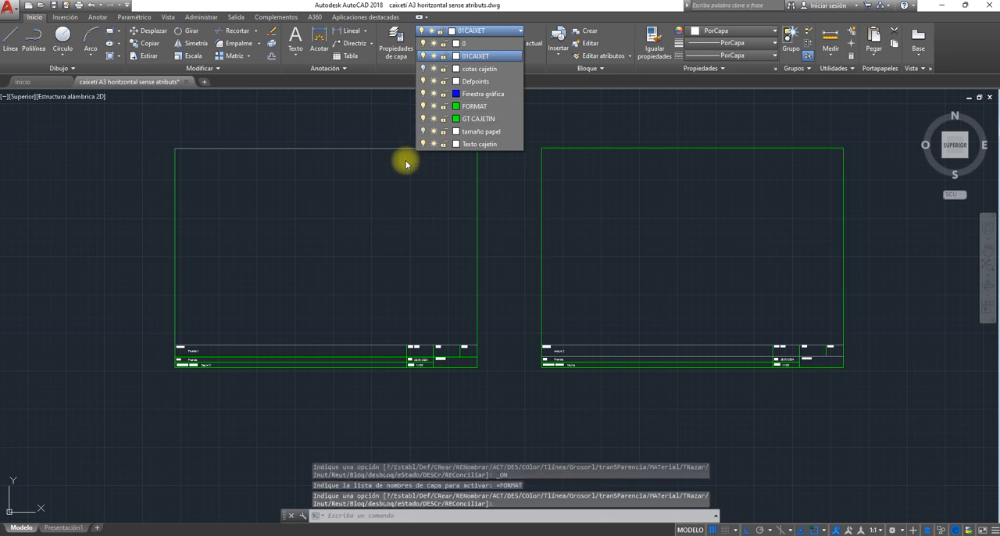
click(423, 118)
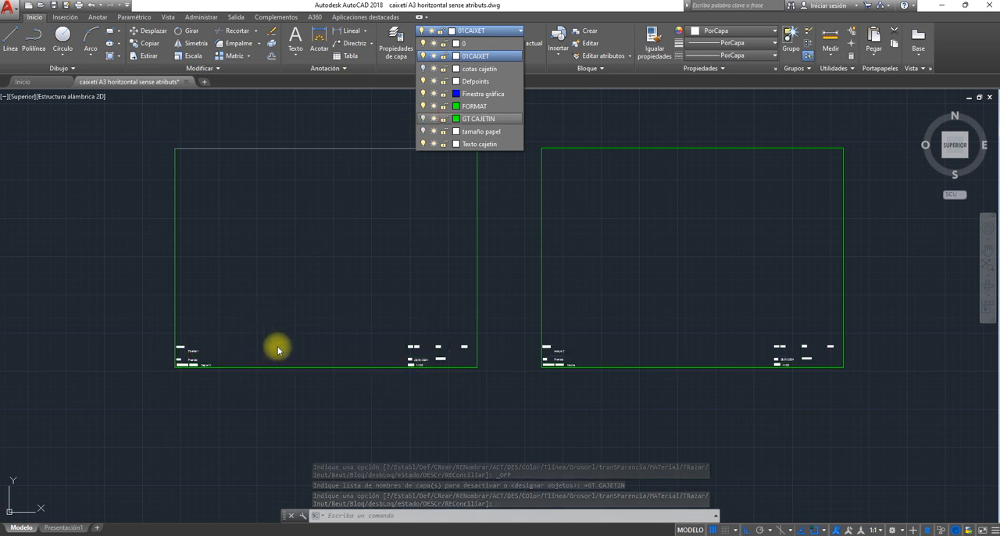
click(423, 118)
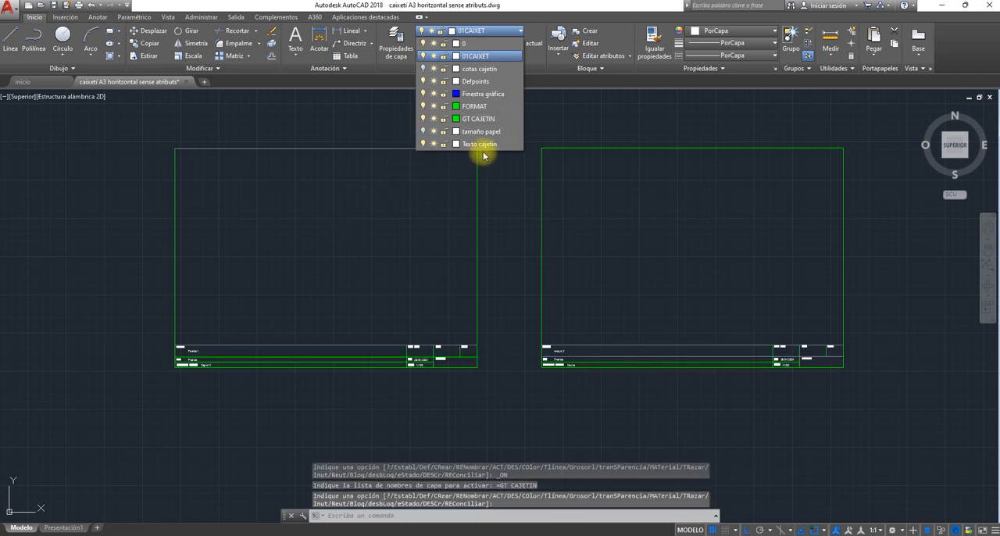
- Switch the tamaño papel layer on and off again, and the Texto cajetín layer off and back on, to check their contents
click(422, 132)
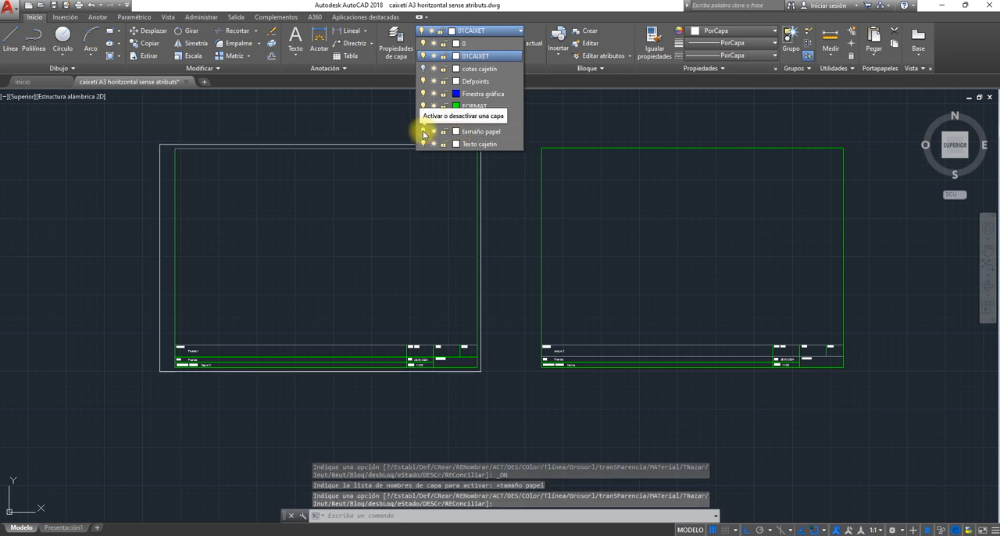
click(423, 132)
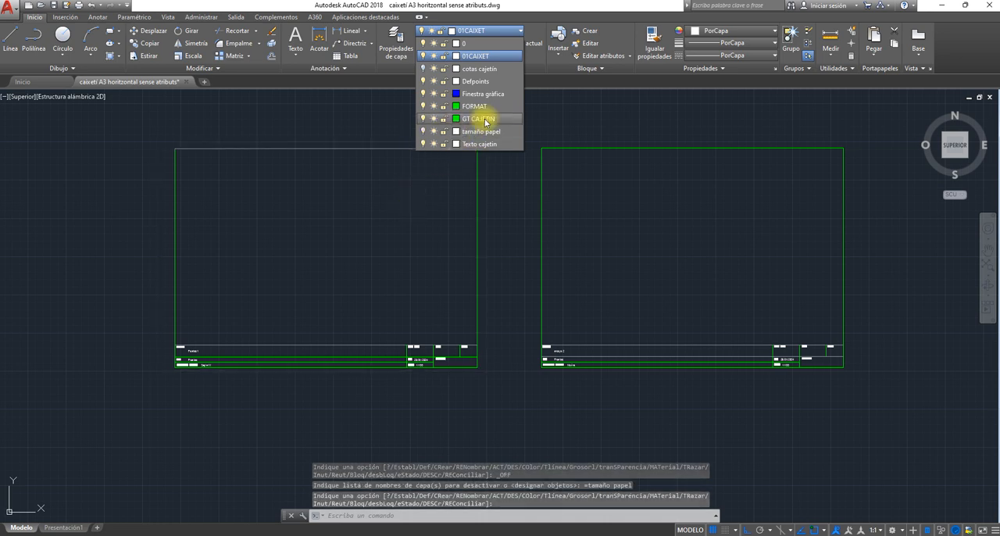
click(423, 144)
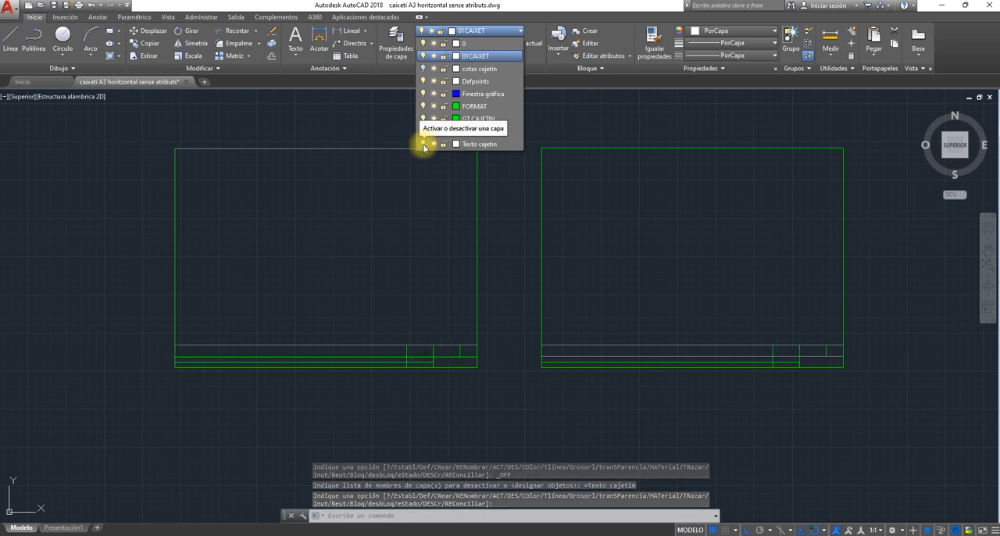
click(423, 143)
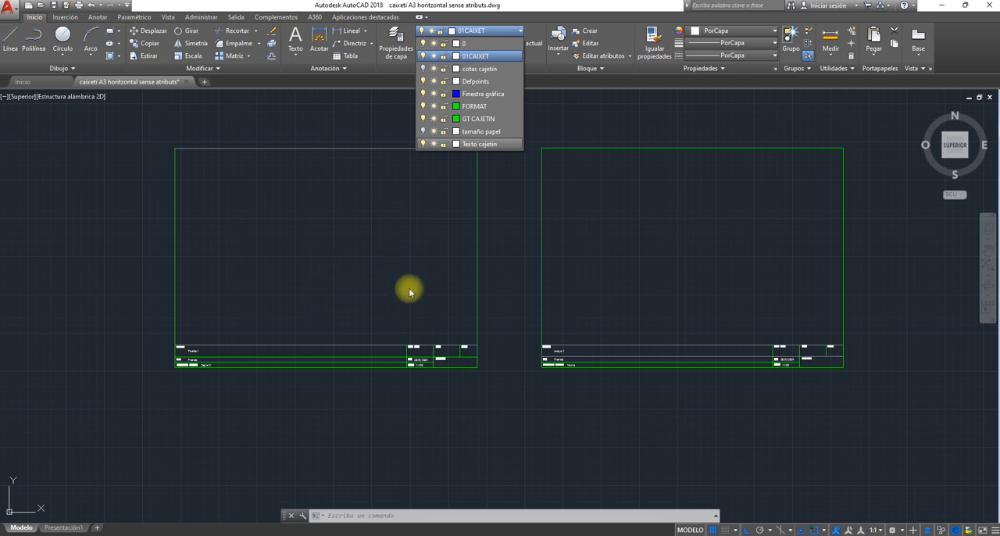
- Review the drawing's layers and their colours in the layer properties manager, and close it
click(394, 46)
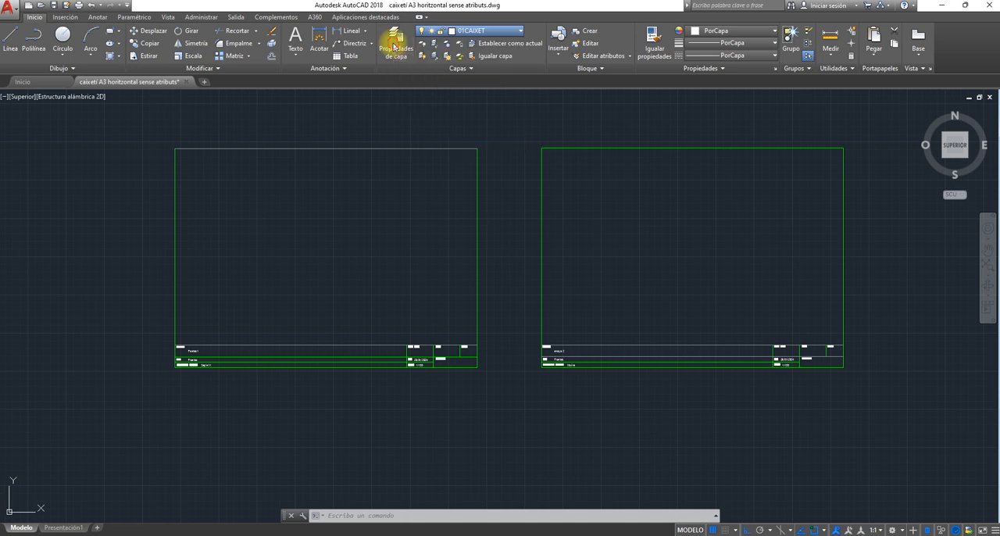
click(394, 47)
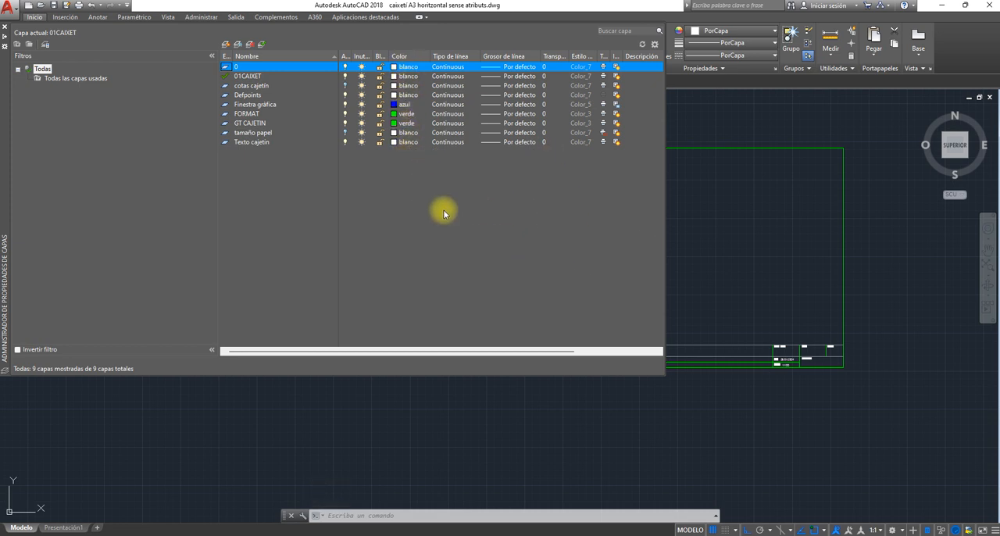
click(6, 30)
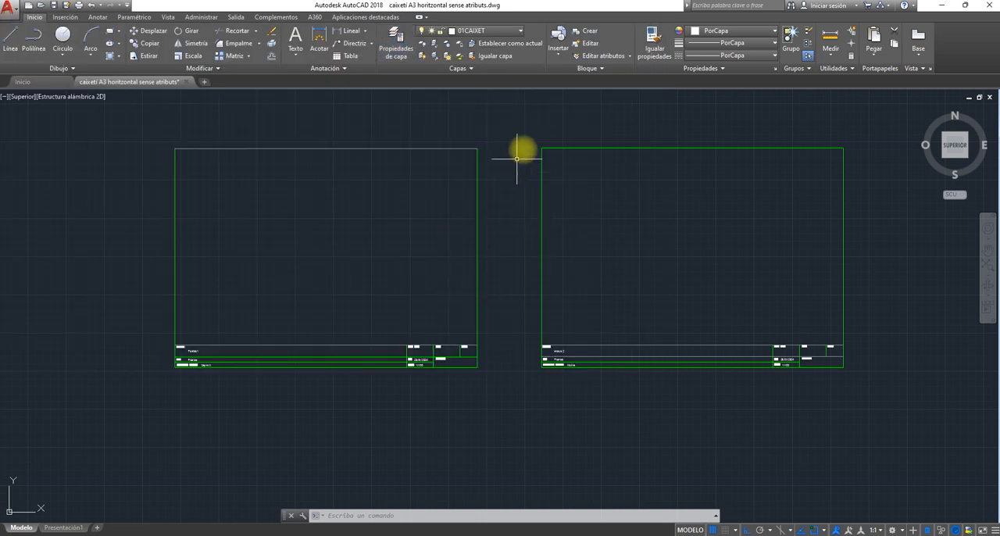
- Delete the copied title block beside the original in model space
click(529, 135)
click(846, 414)
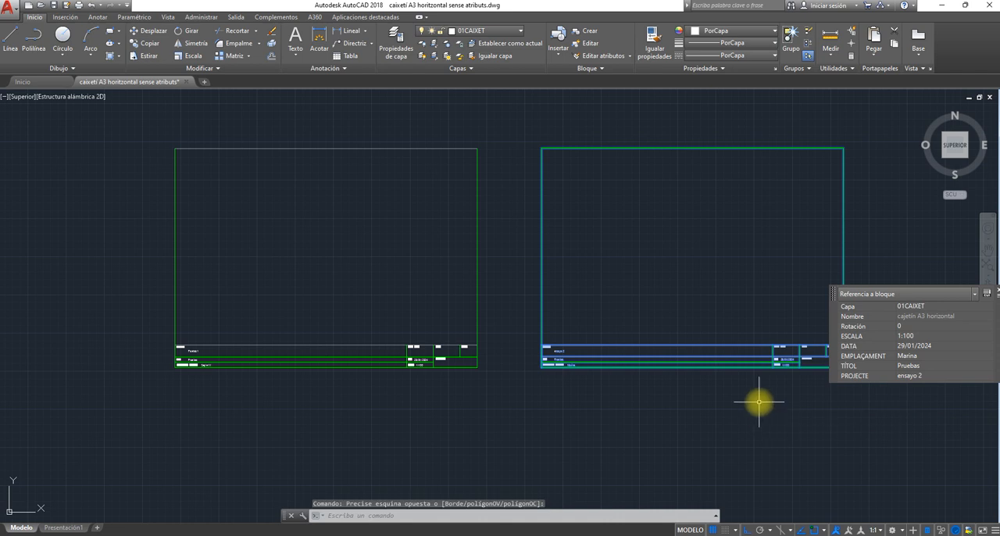
key(Delete)
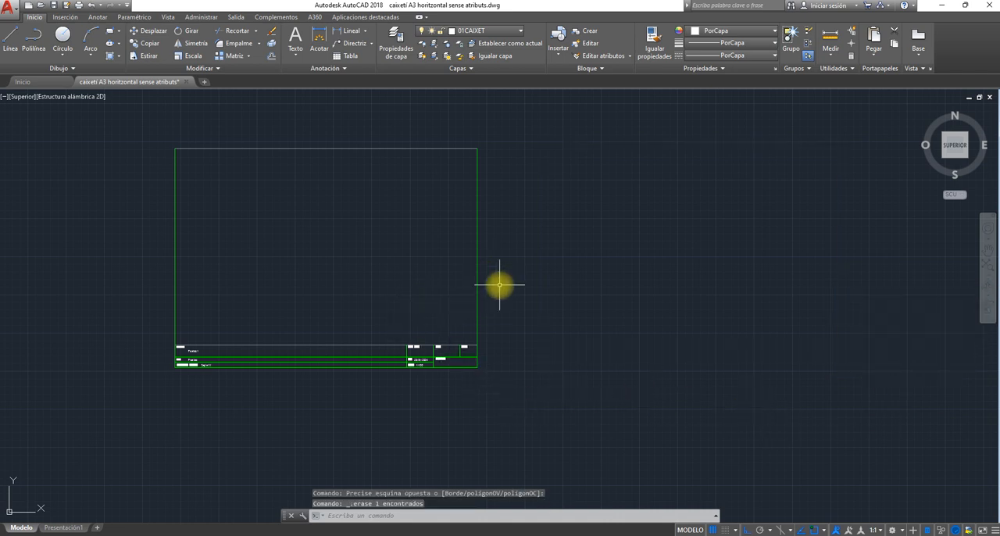
middle_drag(499, 284, 683, 301)
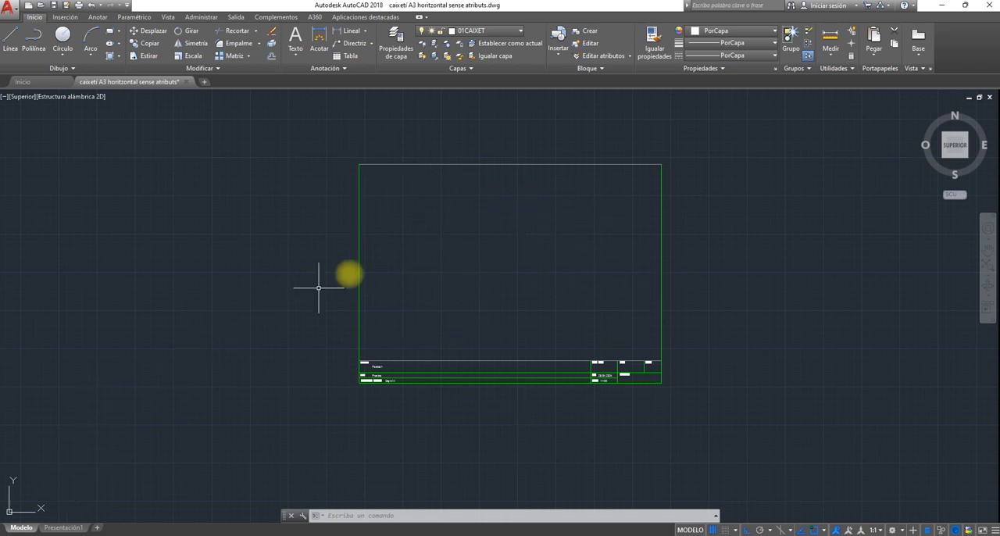
- Switch to the Presentación1 layout, return from the viewport to paper space and delete the default viewport
click(70, 529)
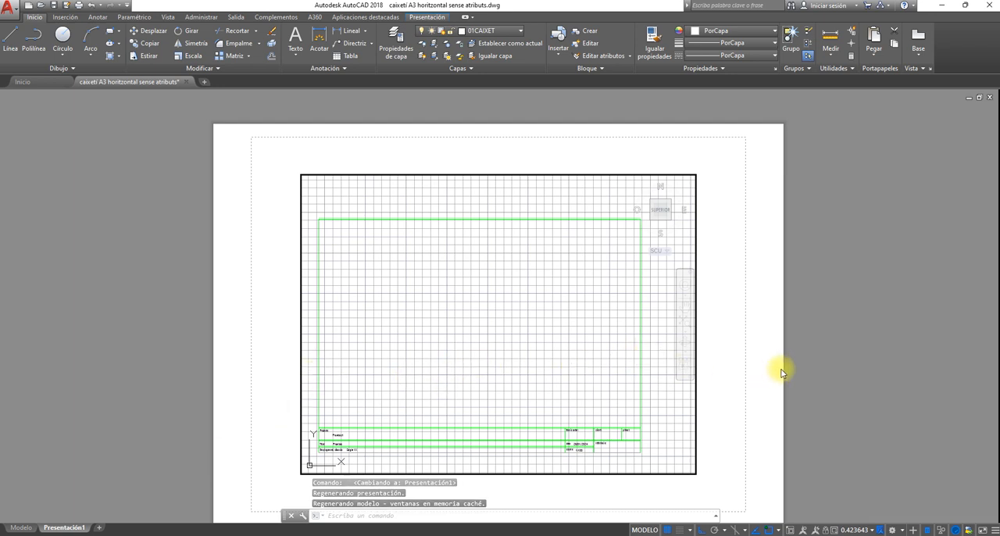
middle_drag(802, 370, 811, 331)
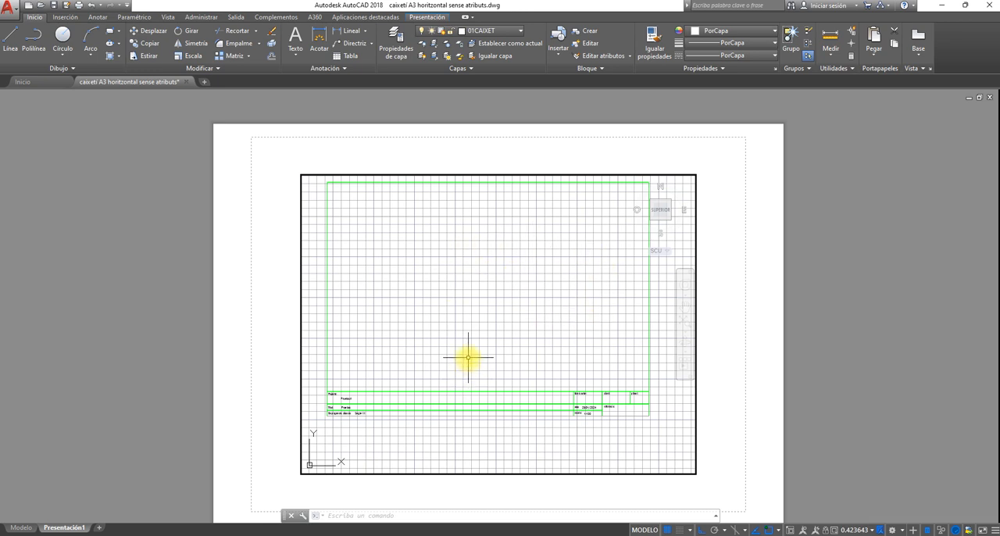
double_click(282, 161)
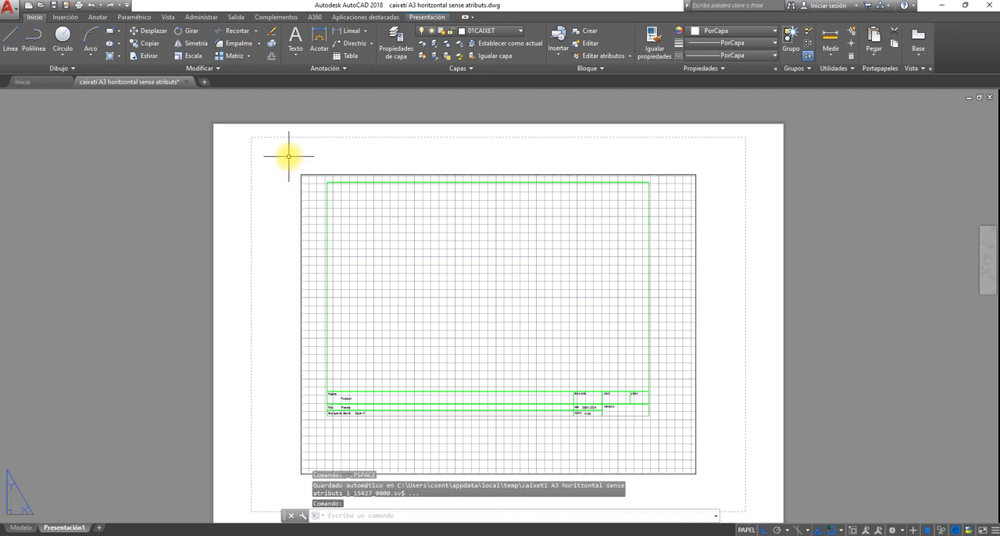
click(290, 157)
click(715, 485)
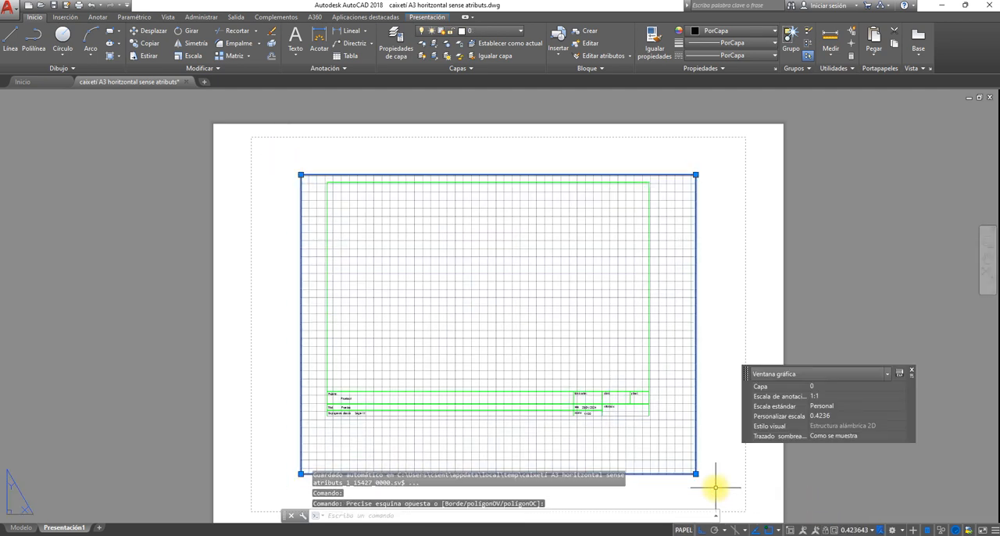
key(Delete)
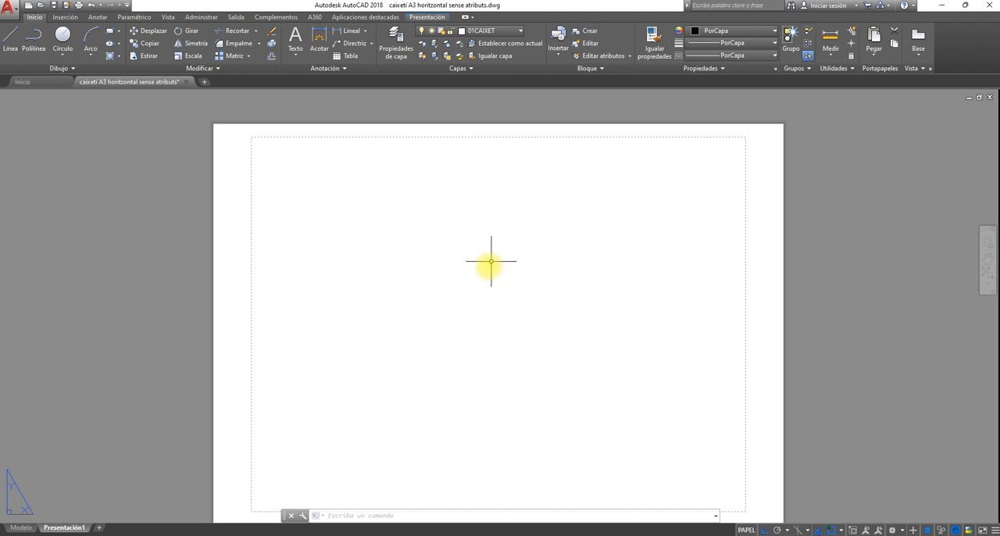
- Modify the page setup of Presentación1 to use the DWG To PDF.pc3 plotter
right_click(67, 528)
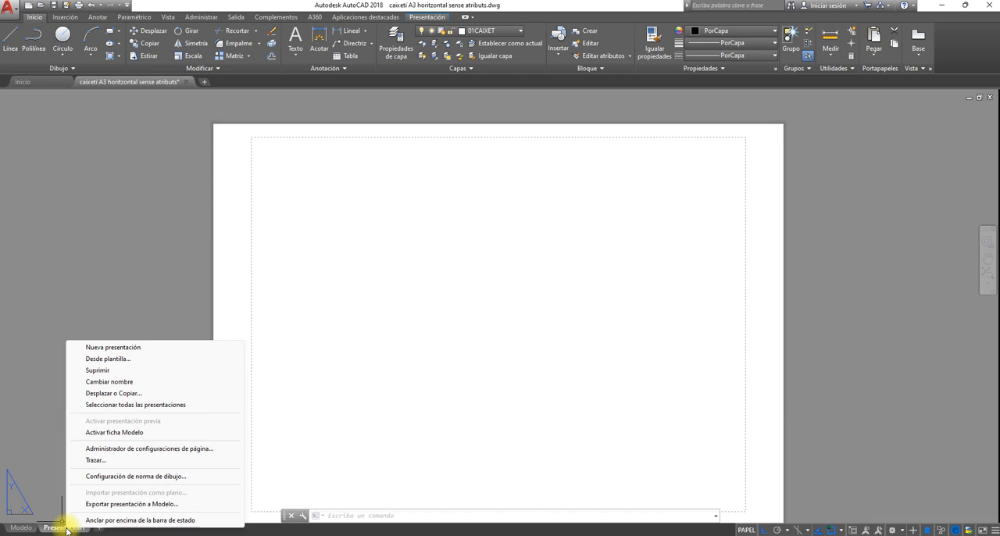
key(Escape)
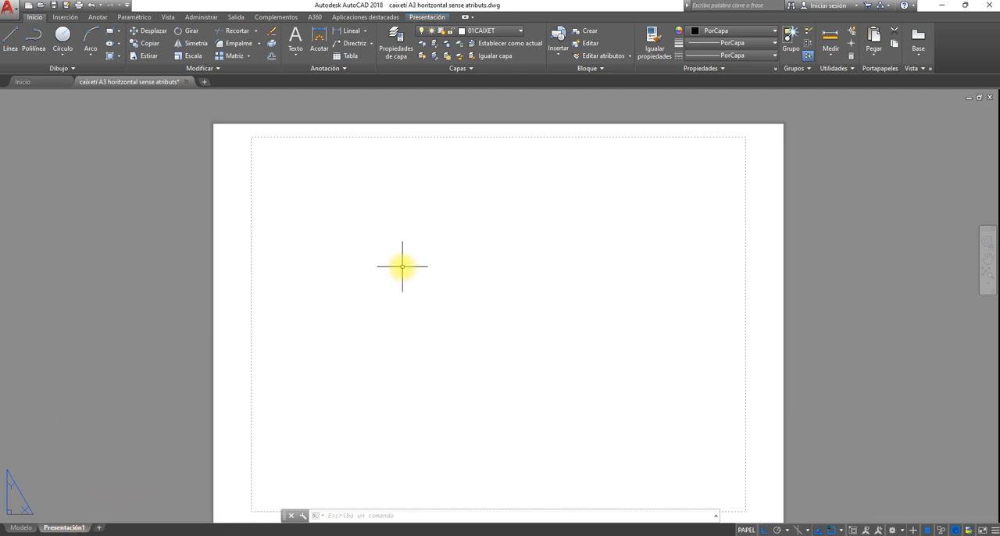
click(423, 17)
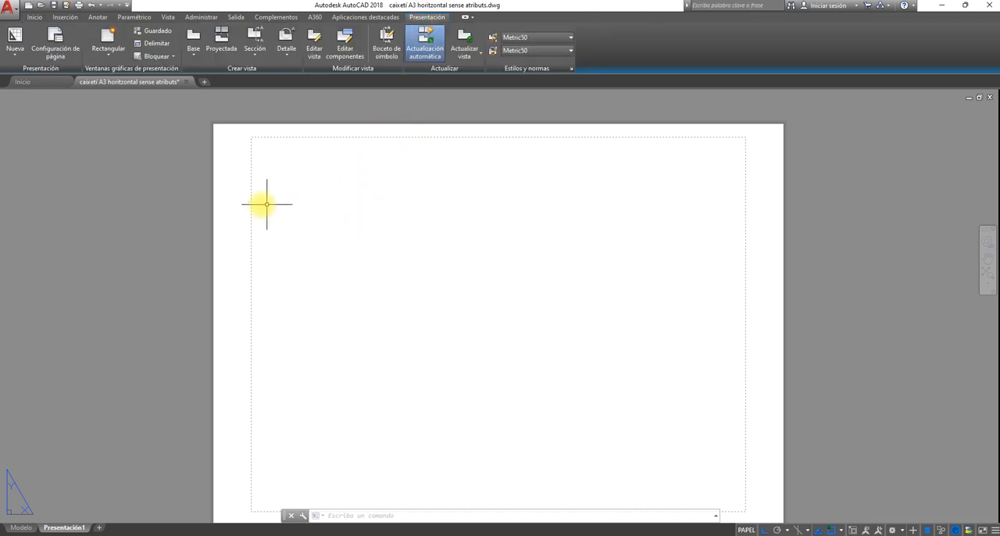
click(59, 54)
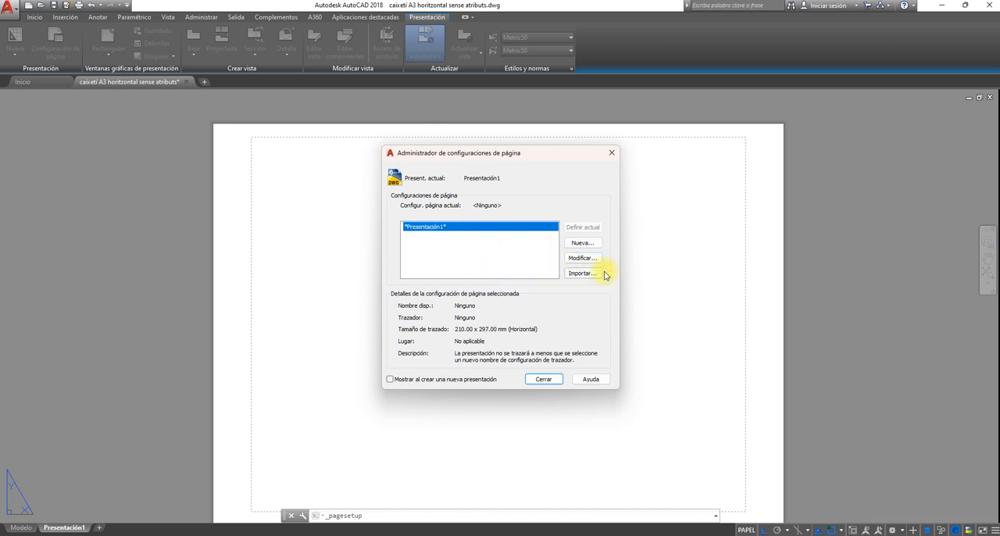
click(595, 263)
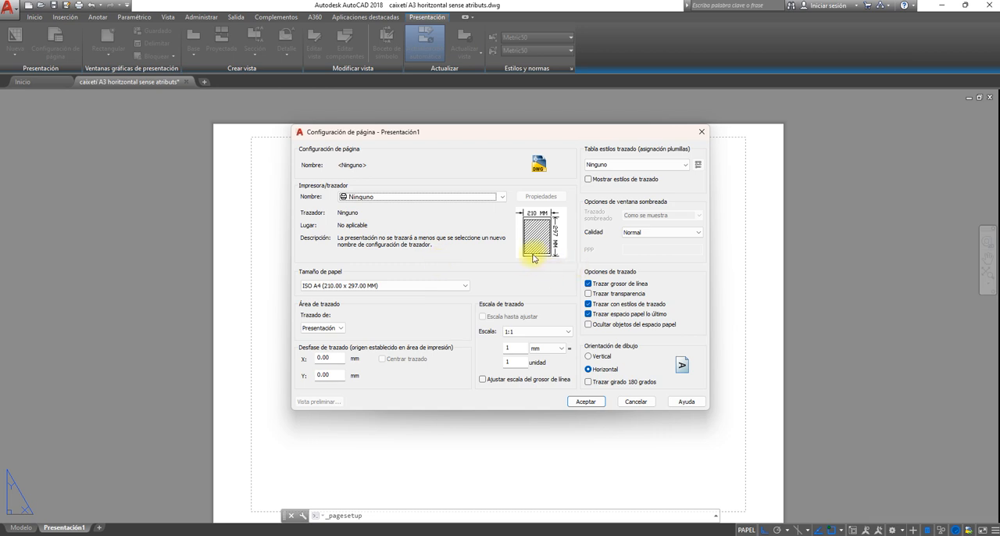
mouse_move(536, 244)
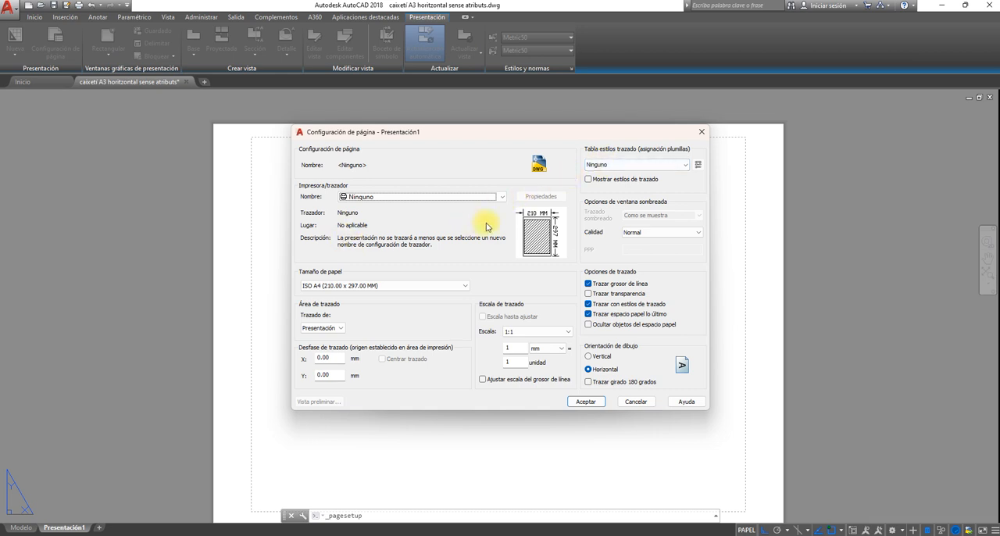
click(503, 197)
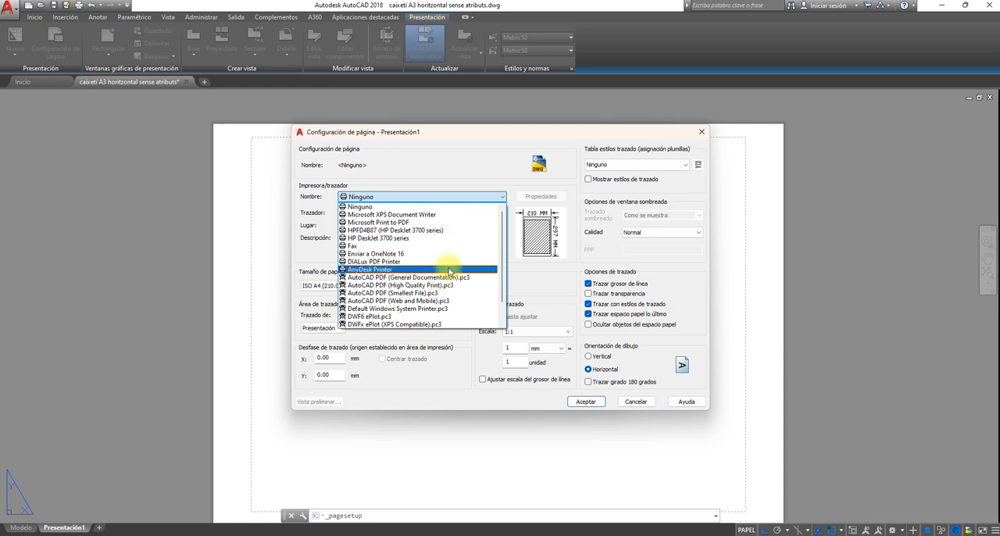
scroll(449, 271, down, 1)
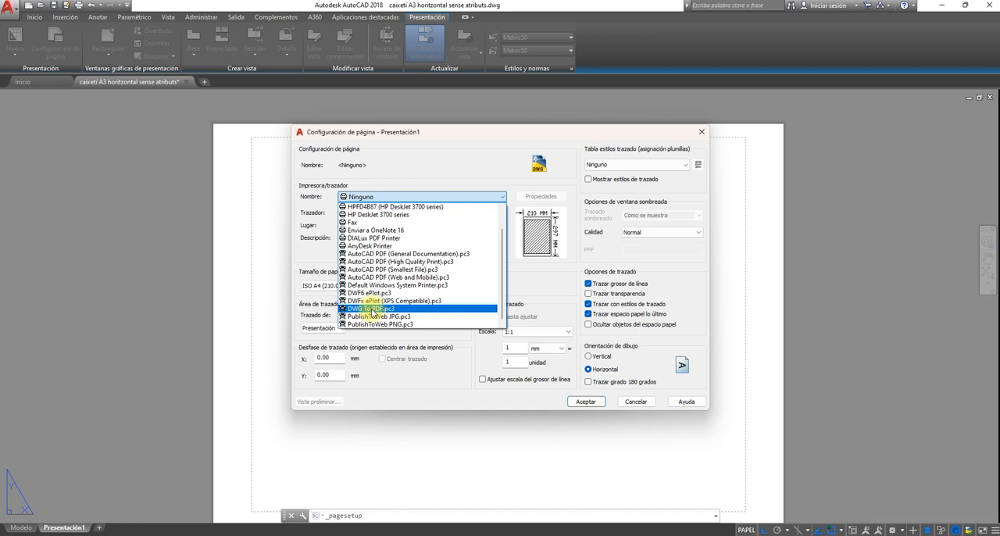
click(373, 309)
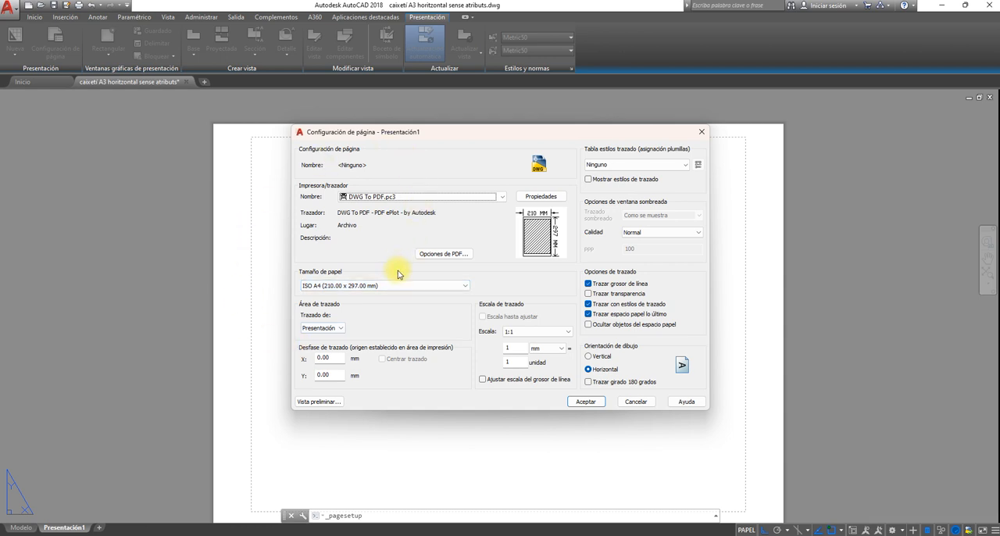
- Set the paper size to ISO full bleed A3 (420.00 x 297.00 mm), accept the page setup and close its manager
click(465, 287)
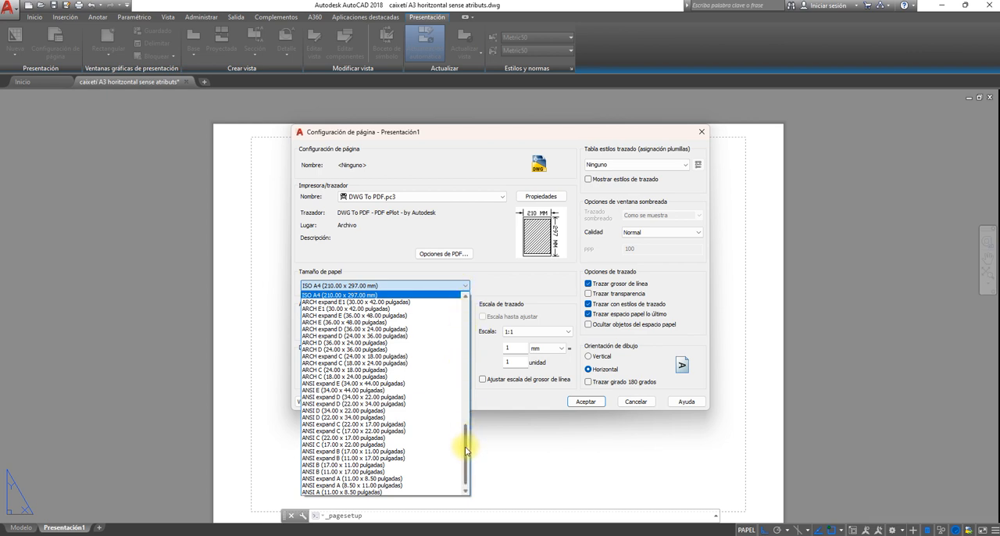
mouse_move(466, 448)
mouse_down()
mouse_move(466, 319)
mouse_move(454, 456)
mouse_up()
scroll(452, 453, up, 4)
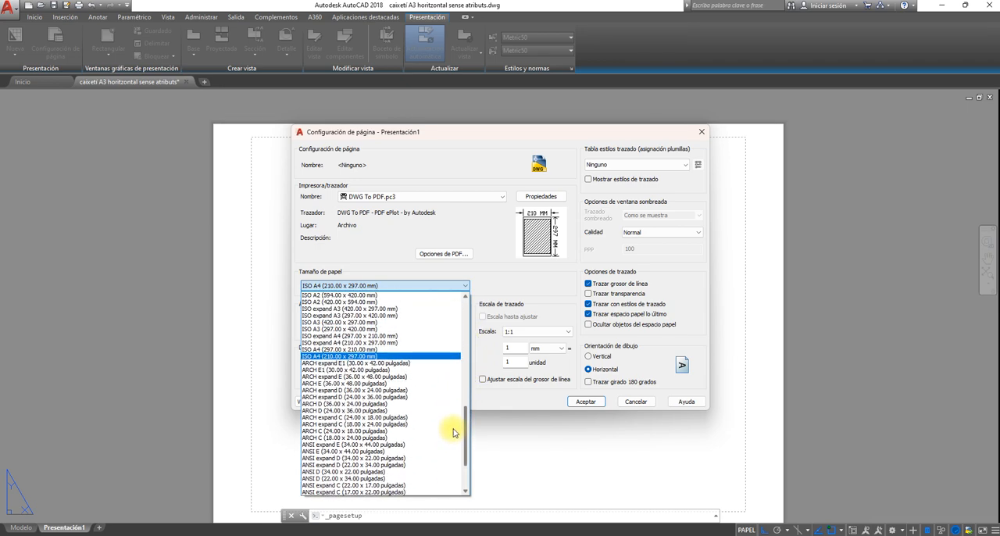
scroll(453, 432, up, 3)
scroll(456, 420, up, 3)
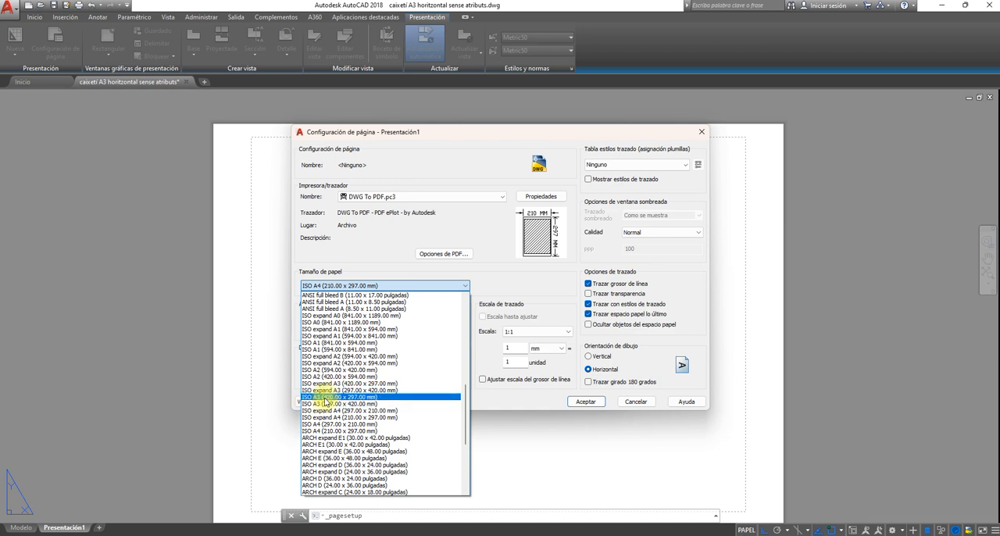
scroll(325, 402, up, 8)
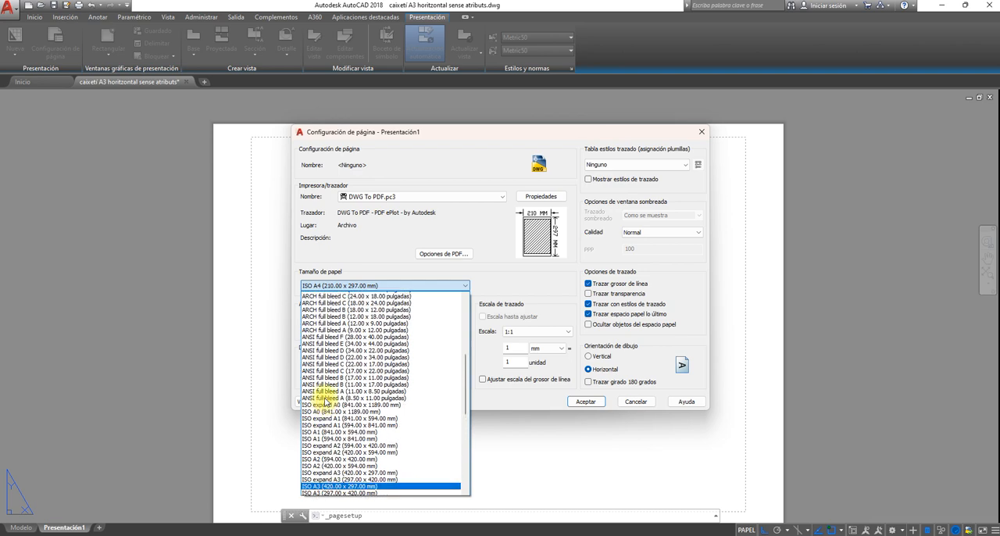
scroll(325, 402, up, 6)
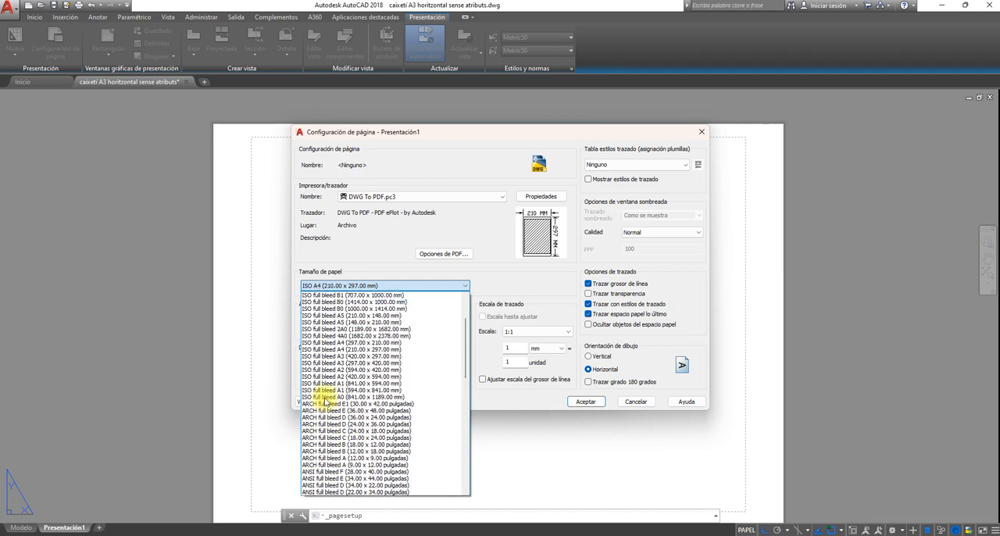
scroll(326, 402, up, 3)
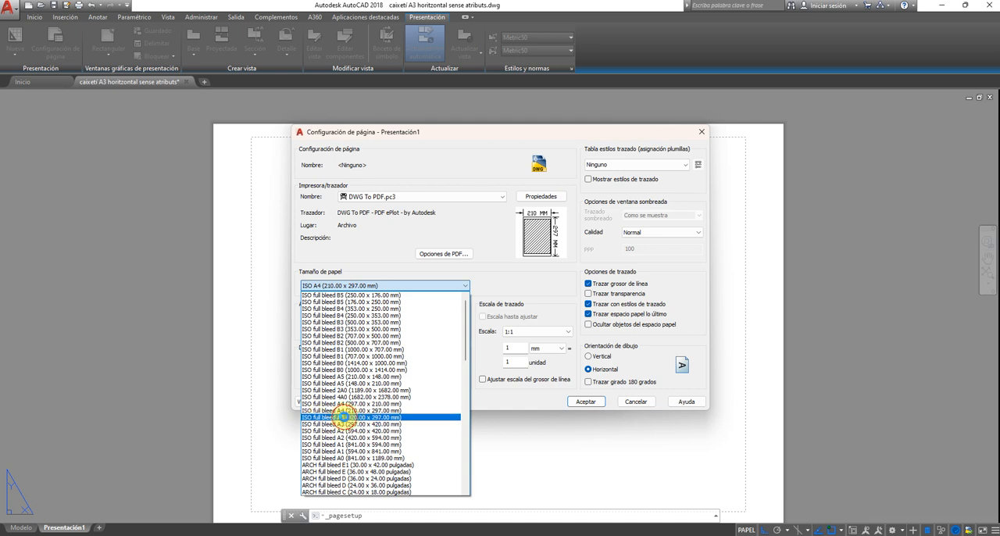
click(345, 418)
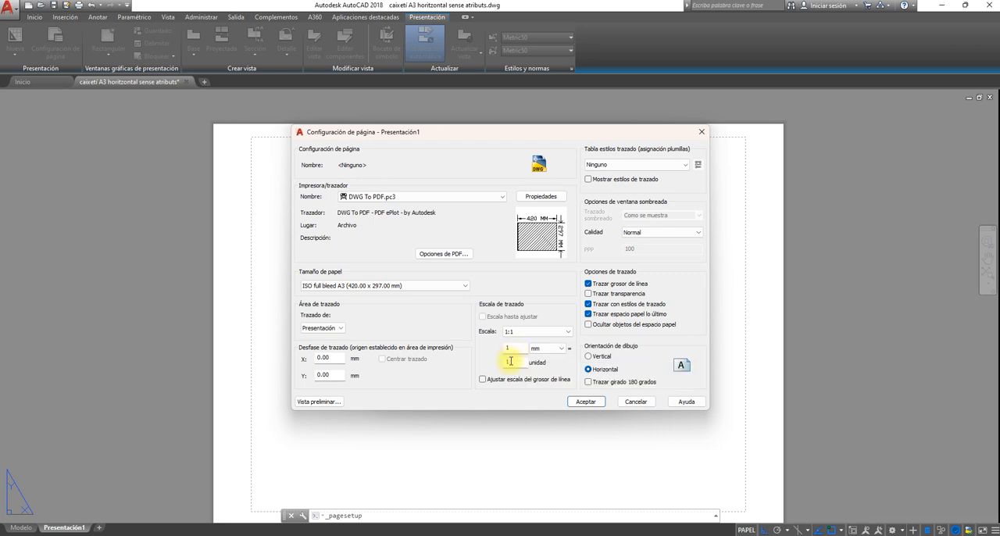
click(585, 402)
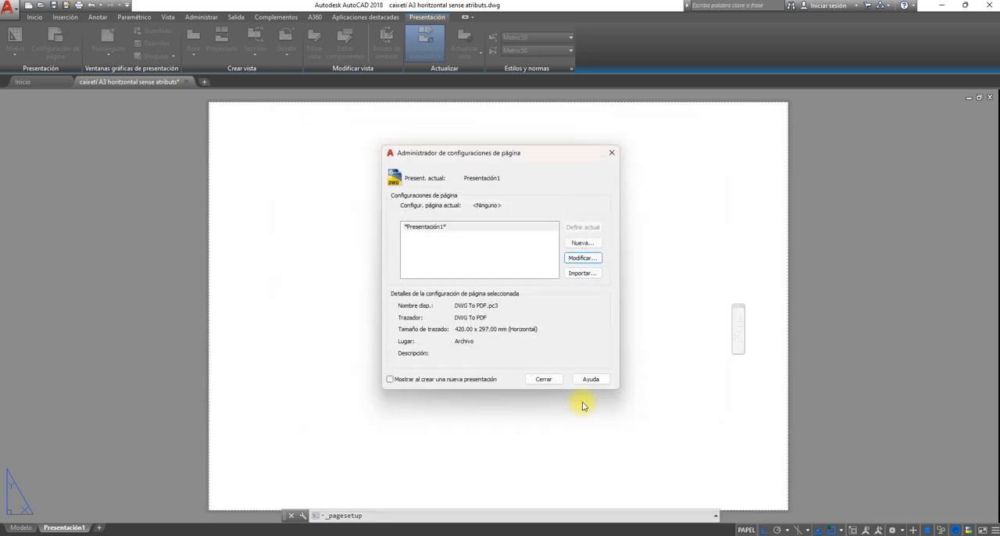
click(544, 379)
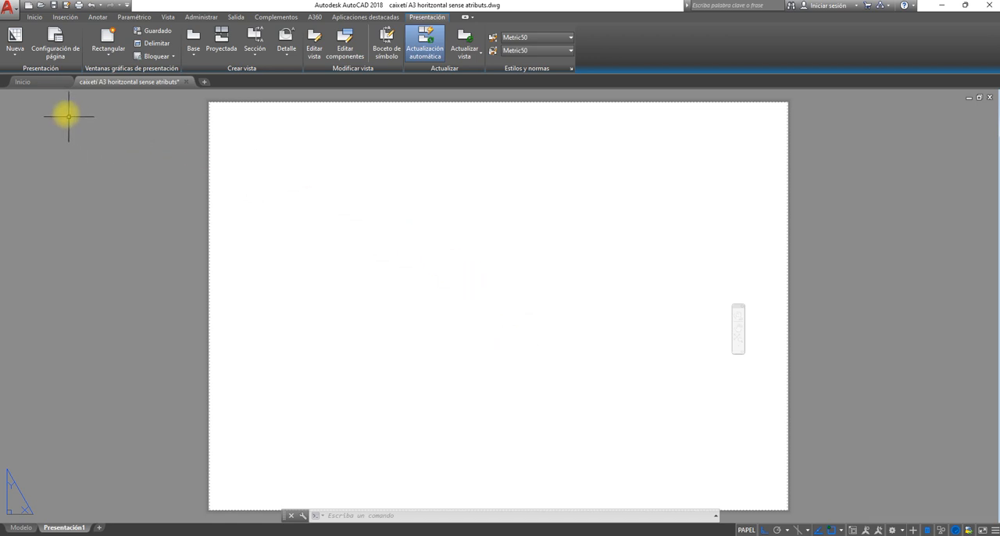
- Return to model space and copy the A3 title block to the clipboard
click(46, 81)
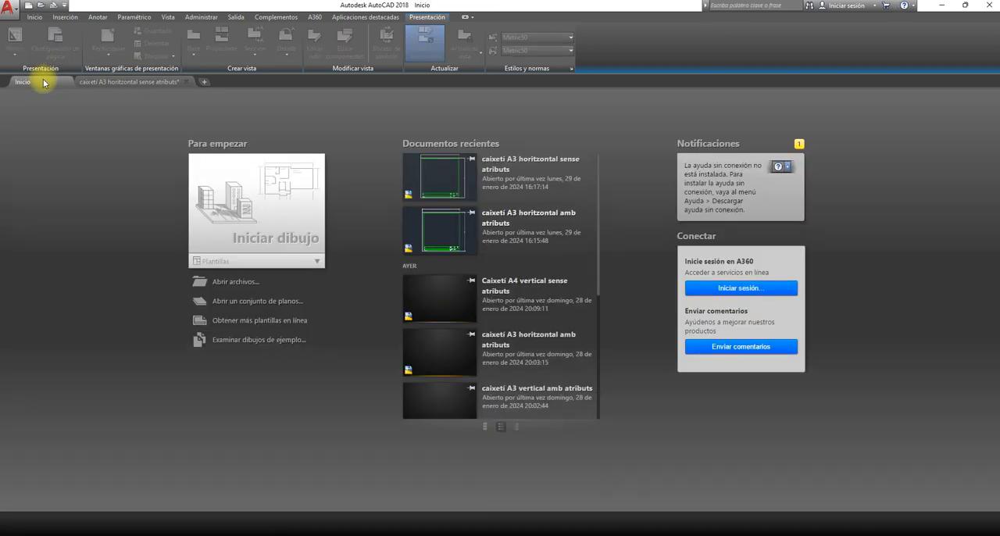
click(117, 82)
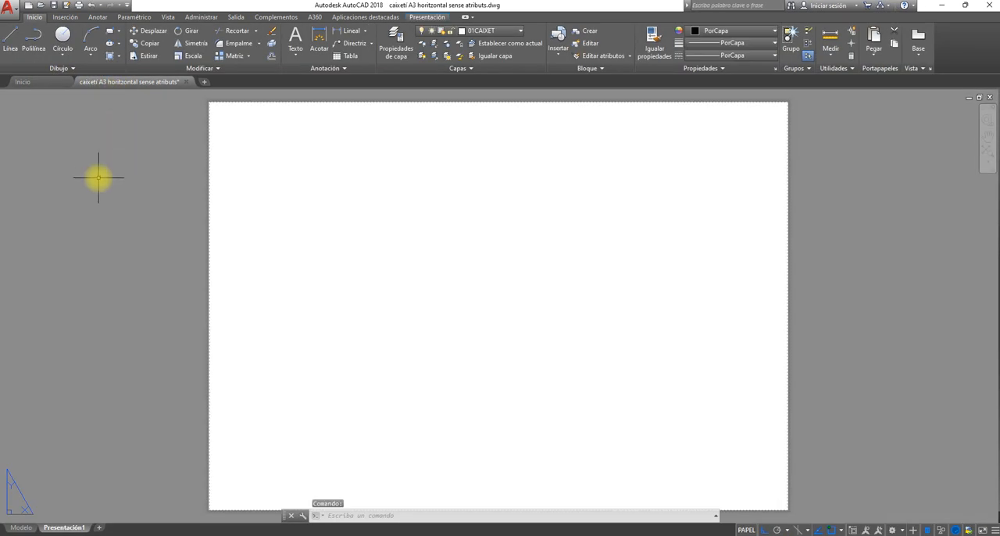
click(22, 527)
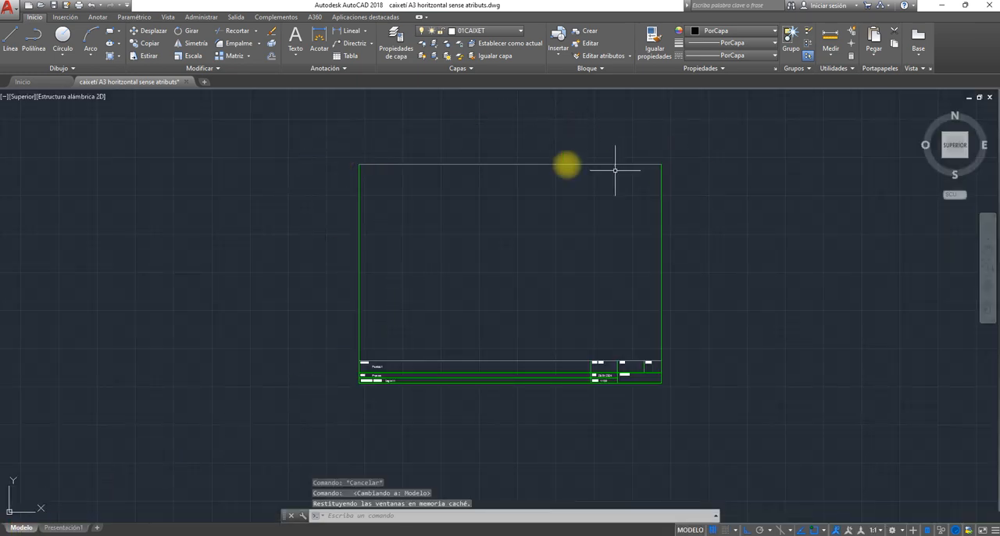
click(318, 149)
click(660, 399)
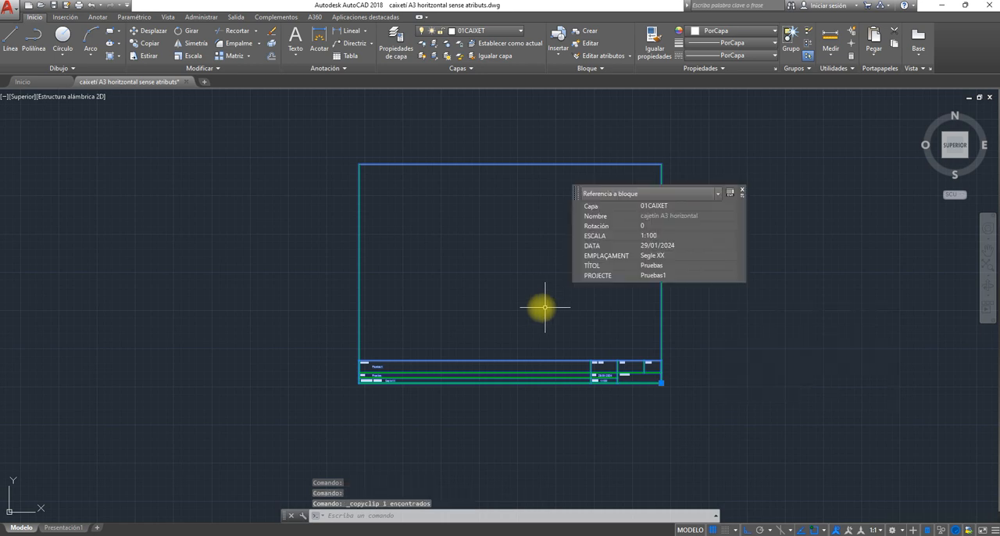
- Paste the copied title block onto the sheet of the Presentación1 layout
click(68, 527)
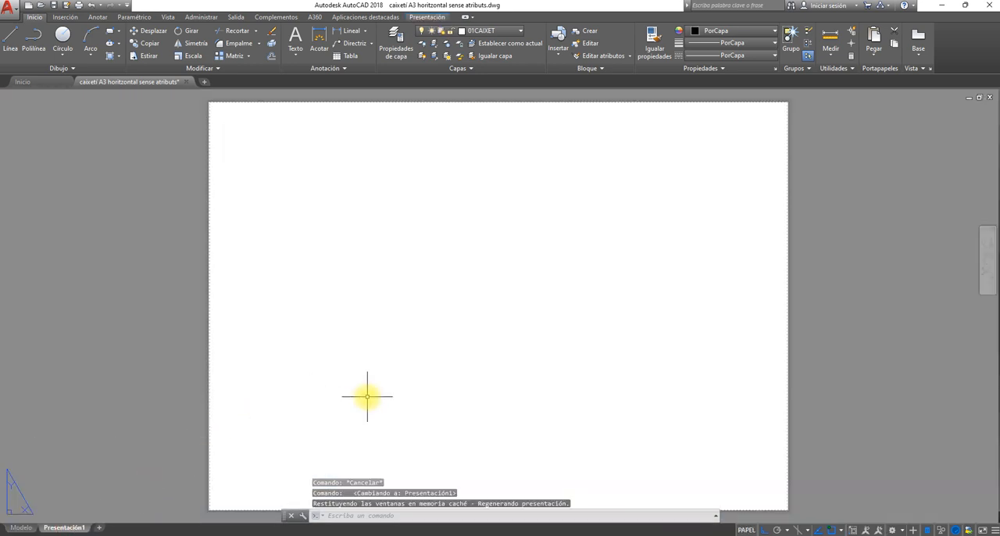
key(ctrl+v)
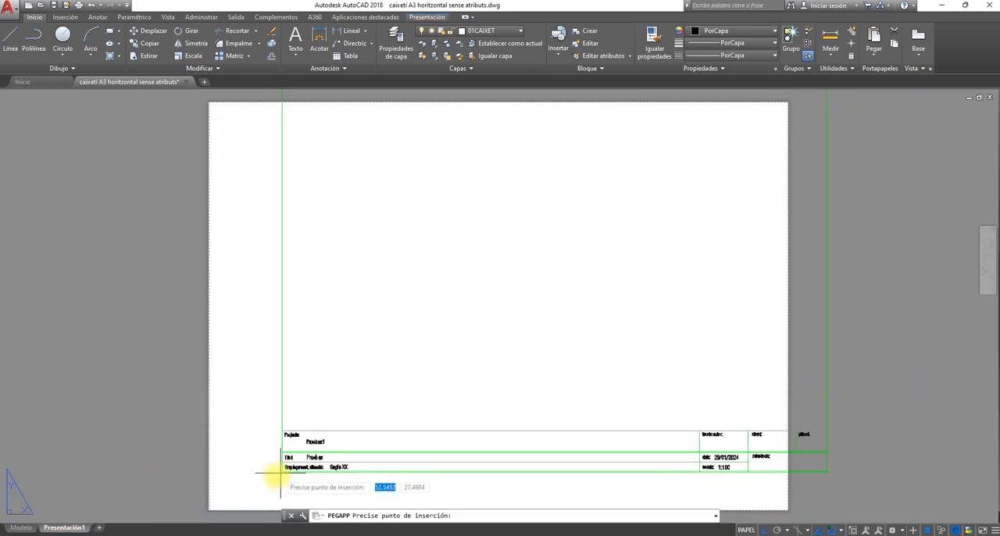
middle_drag(263, 490, 341, 410)
scroll(278, 446, down, 3)
middle_drag(339, 404, 313, 455)
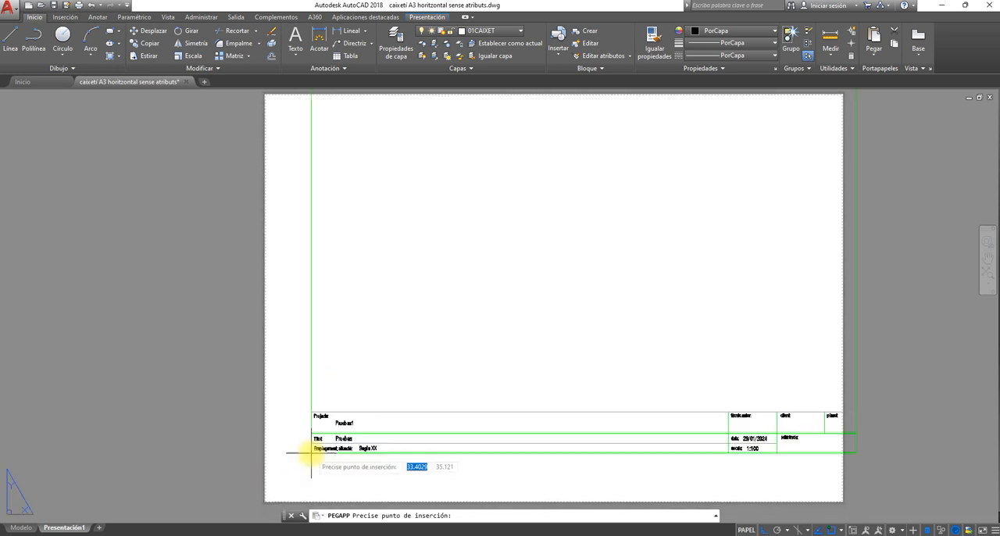
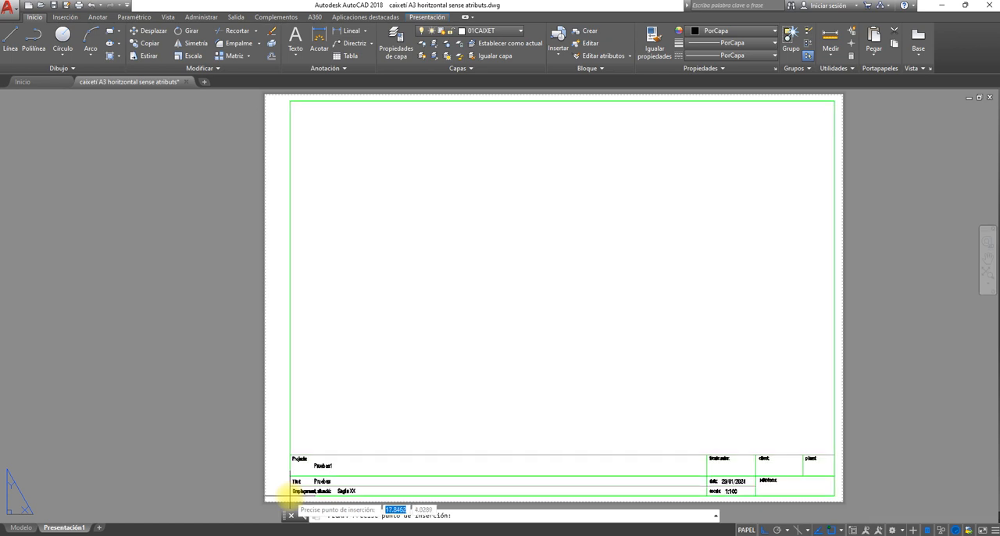
- Place the pasted title block inside the A3 sheet and set its PROJECTE attribute to Pruebas 12
click(283, 499)
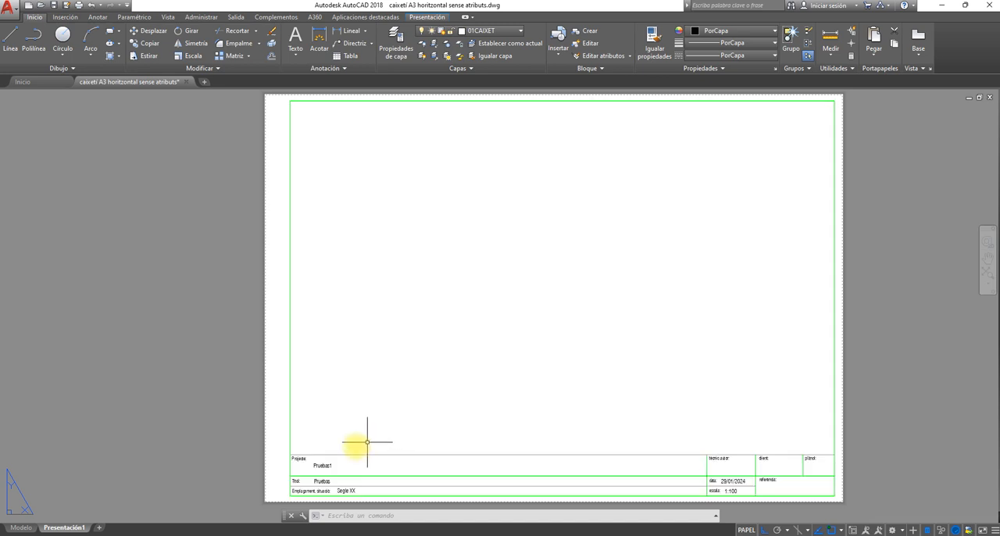
click(324, 461)
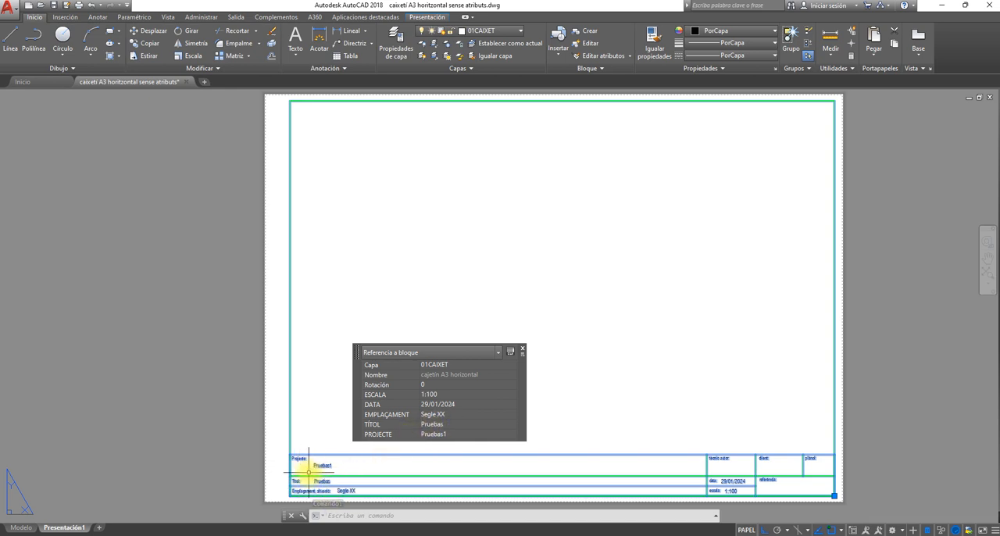
click(453, 435)
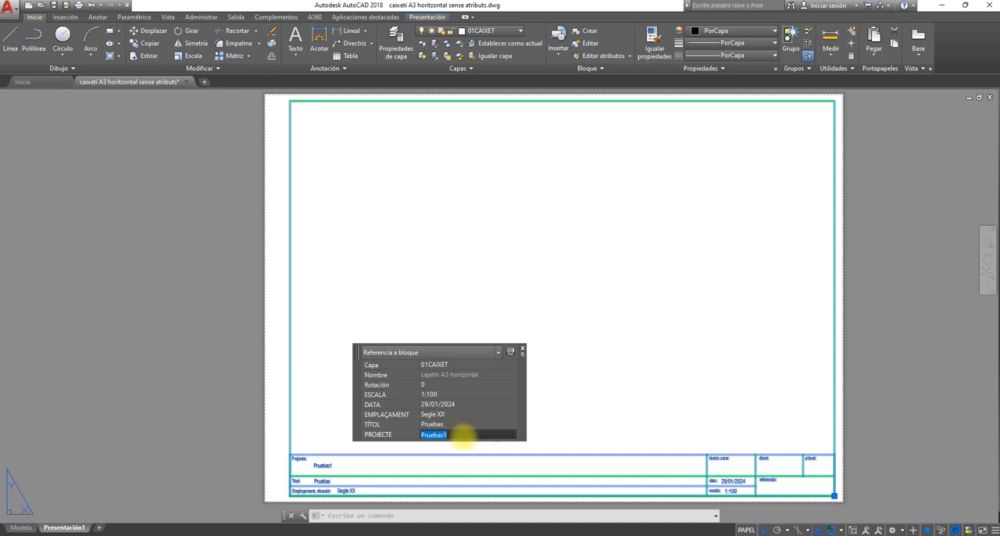
text(Pruebas 12)
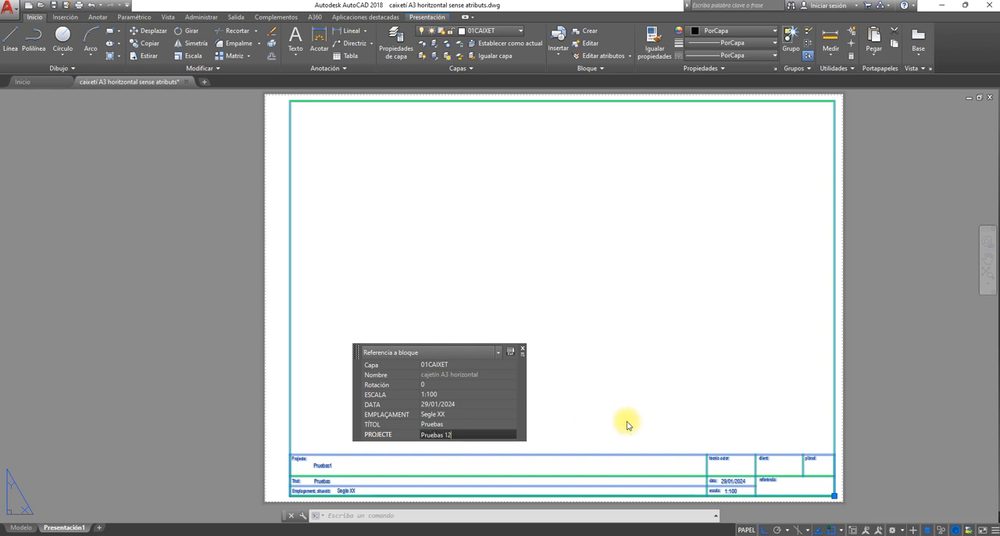
key(Return)
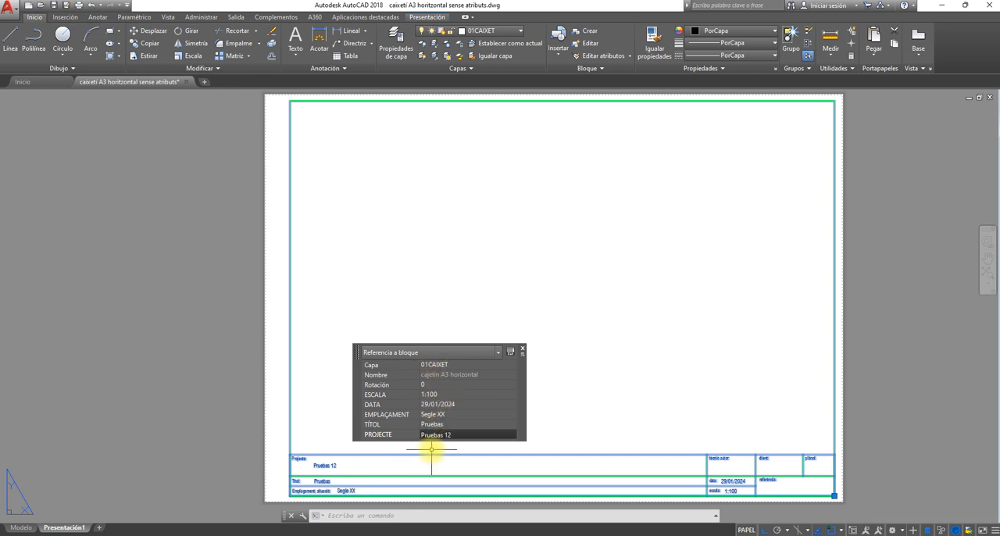
click(522, 351)
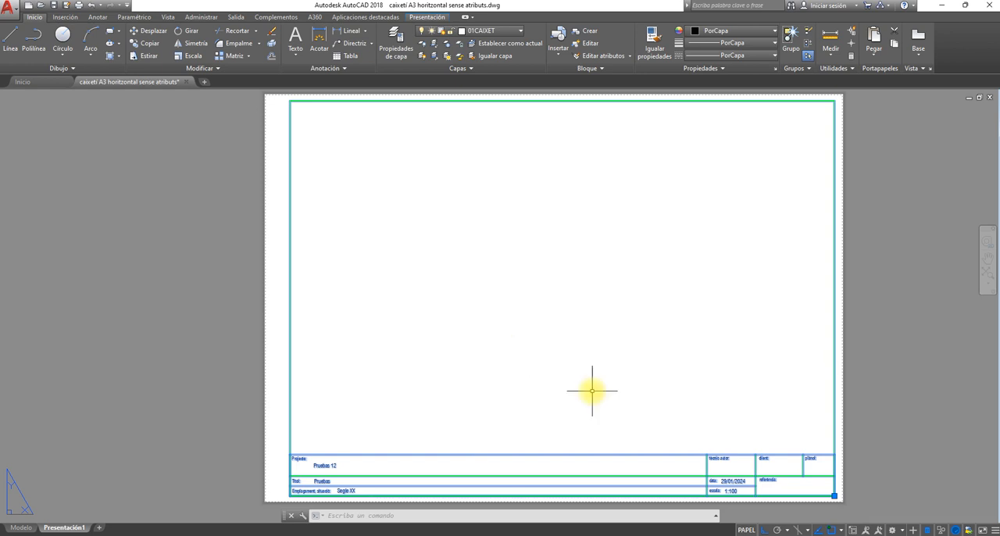
key(Escape)
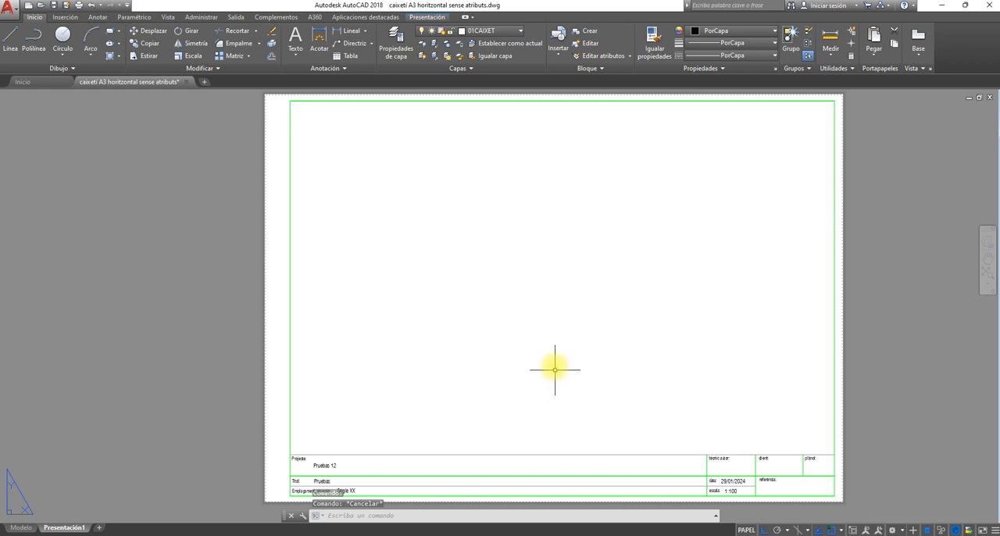
- Make the Finestra gráfica layer current and create a rectangular viewport filling the frame area above the title block
click(519, 32)
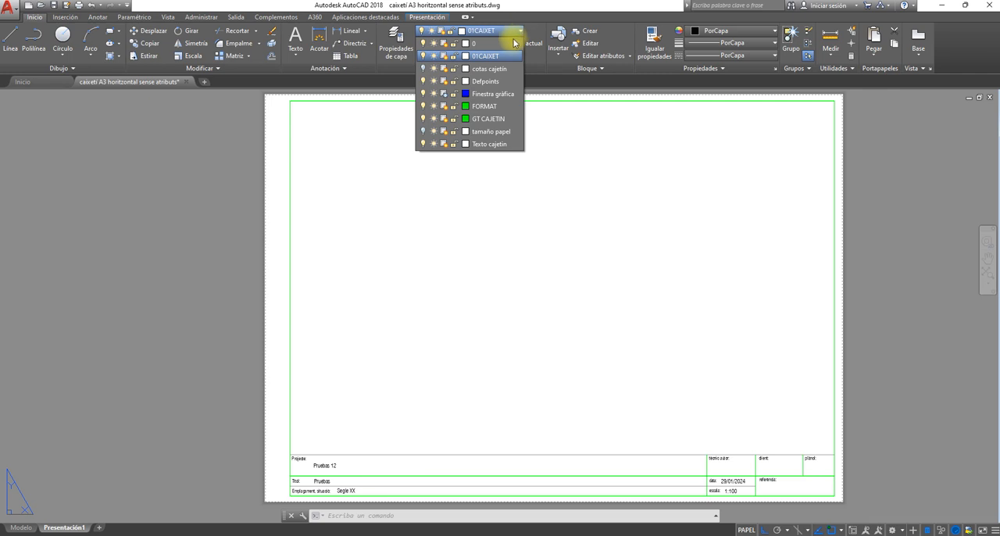
click(481, 96)
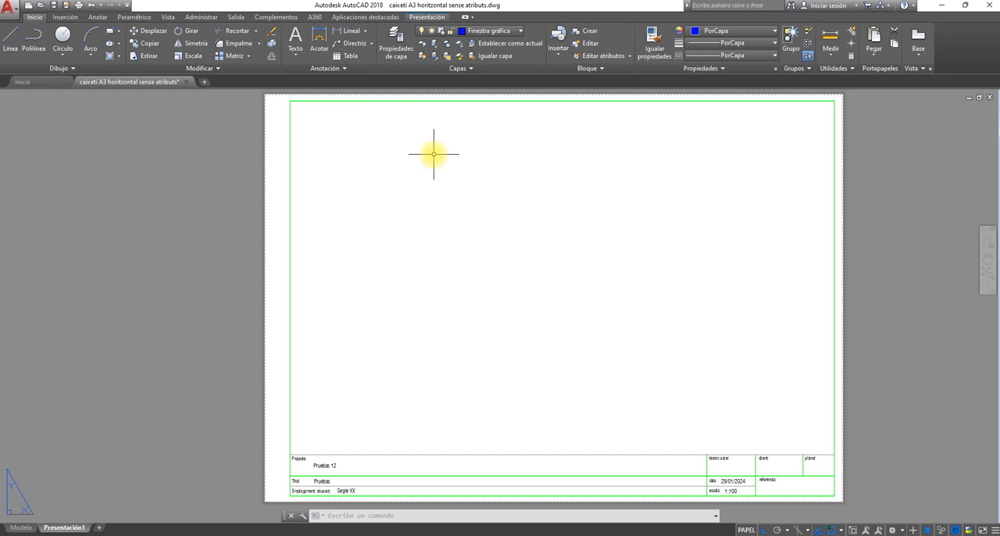
click(427, 16)
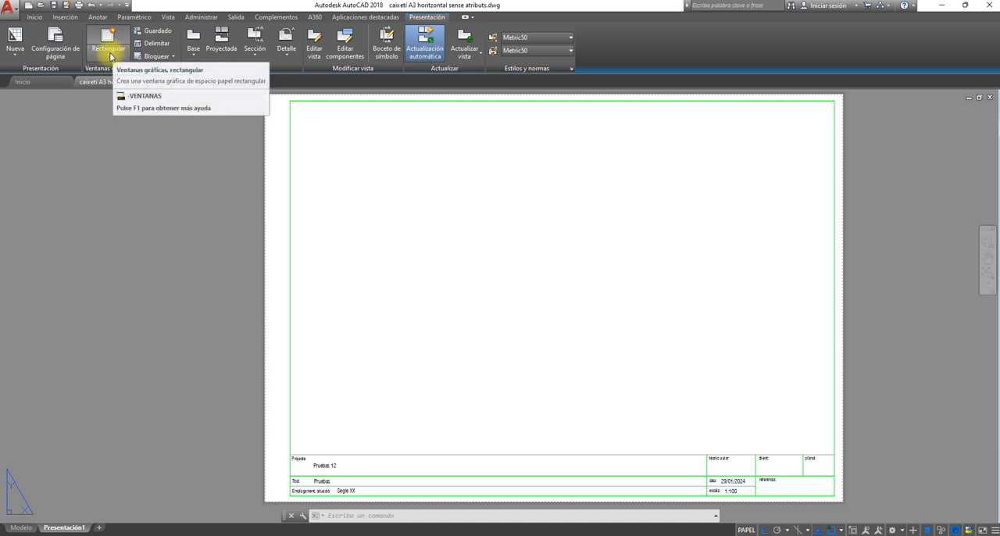
click(109, 55)
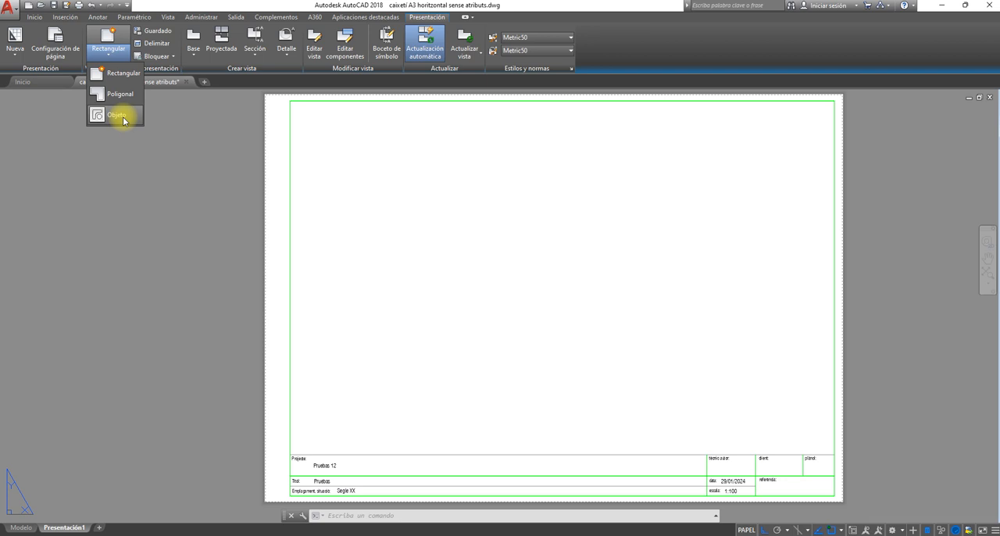
click(121, 77)
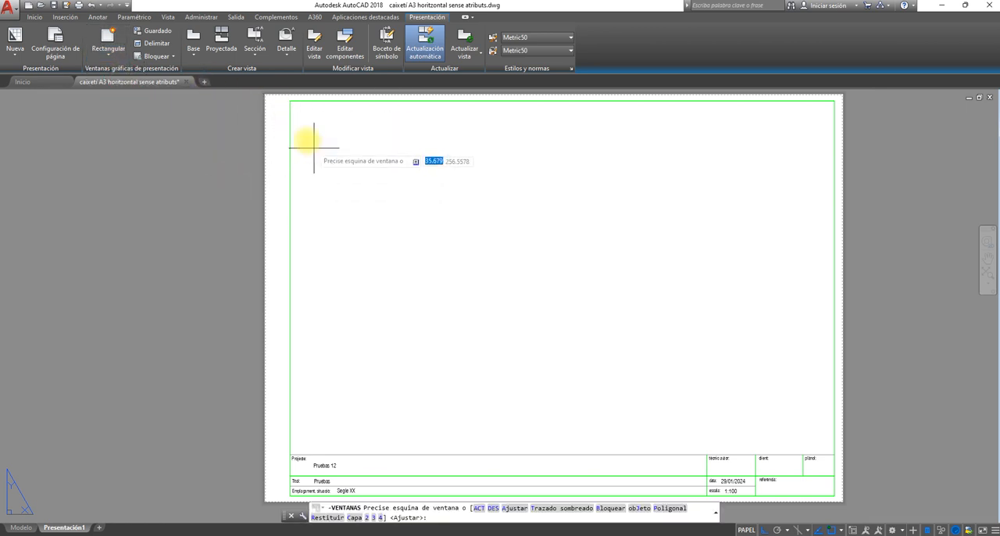
click(290, 101)
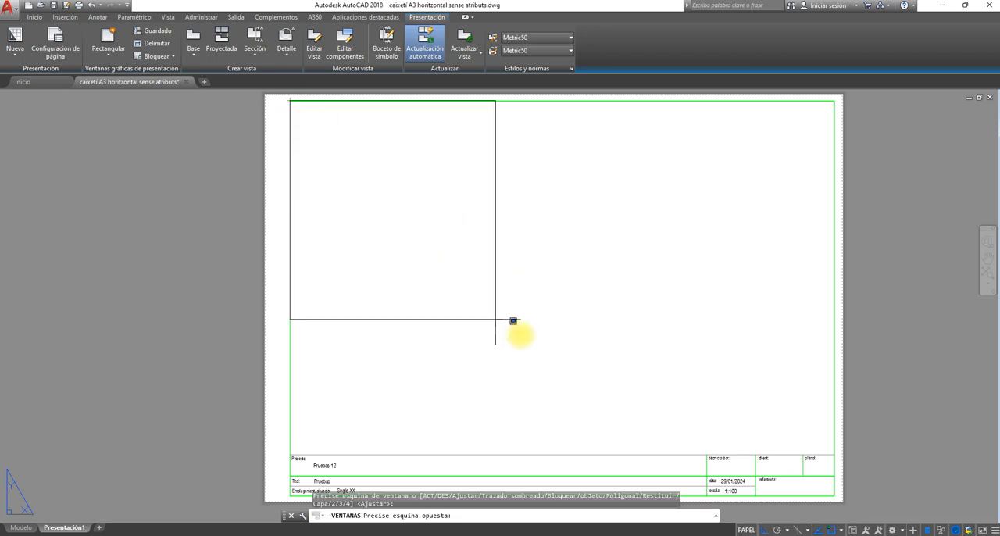
click(834, 456)
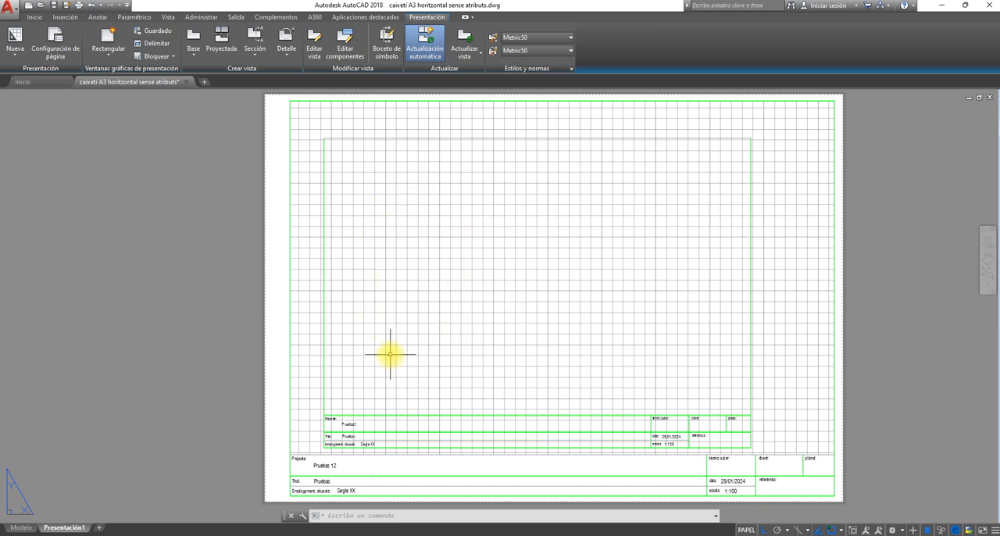
- Activate the layout viewport and examine how the model-space title block is displayed inside it at different scales
click(21, 527)
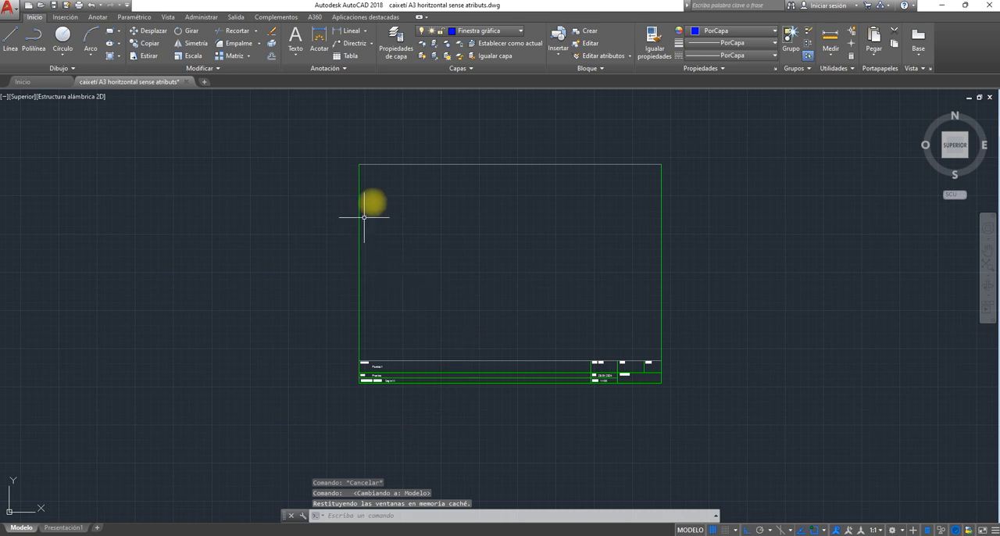
click(64, 527)
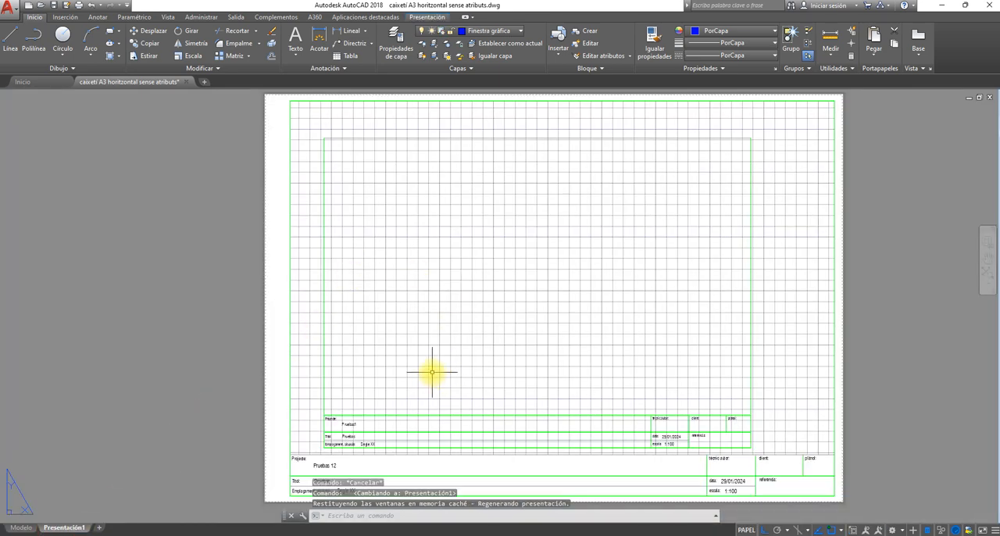
double_click(432, 372)
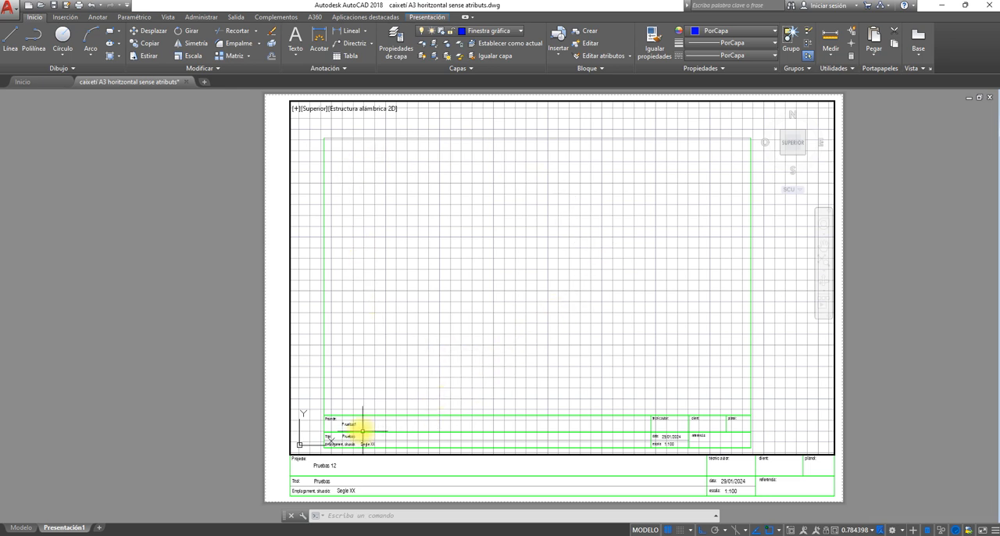
scroll(482, 248, down, 5)
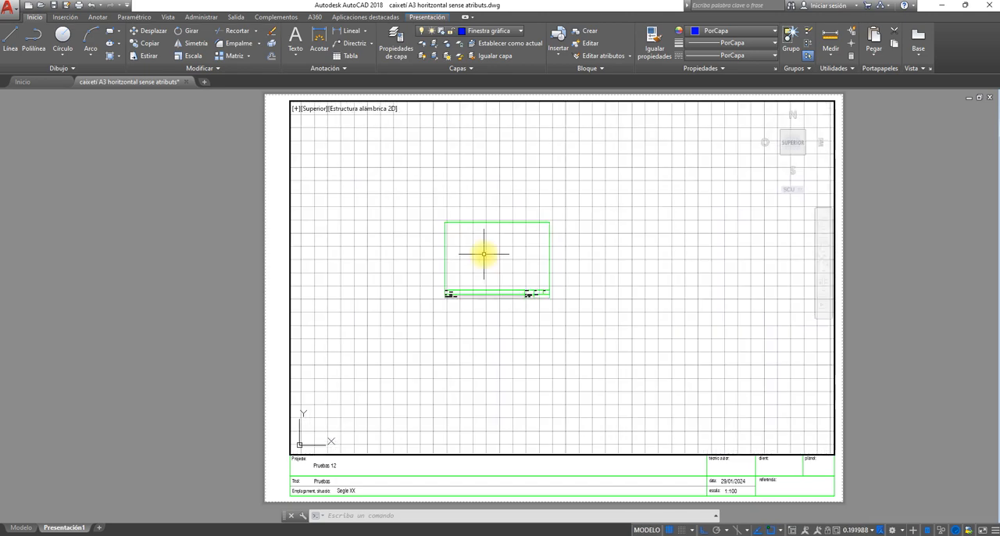
scroll(481, 252, up, 5)
scroll(489, 259, down, 5)
scroll(494, 267, down, 4)
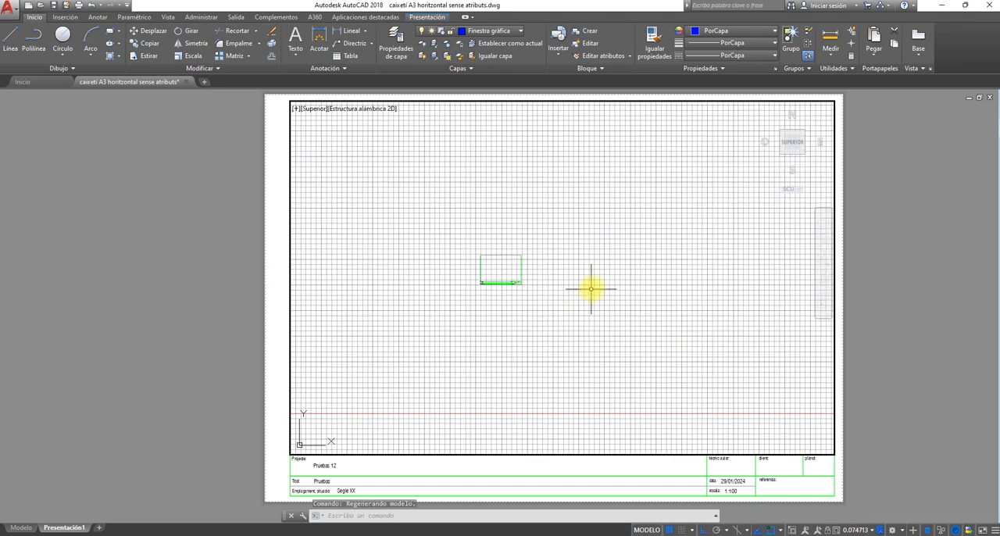
scroll(654, 286, up, 2)
scroll(480, 274, up, 2)
scroll(481, 274, up, 2)
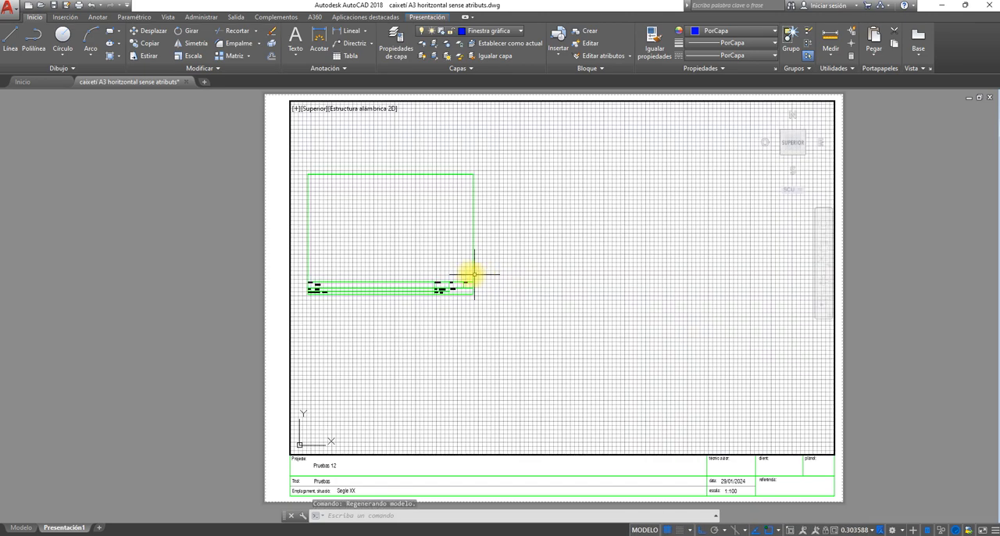
scroll(482, 275, down, 2)
scroll(439, 282, up, 2)
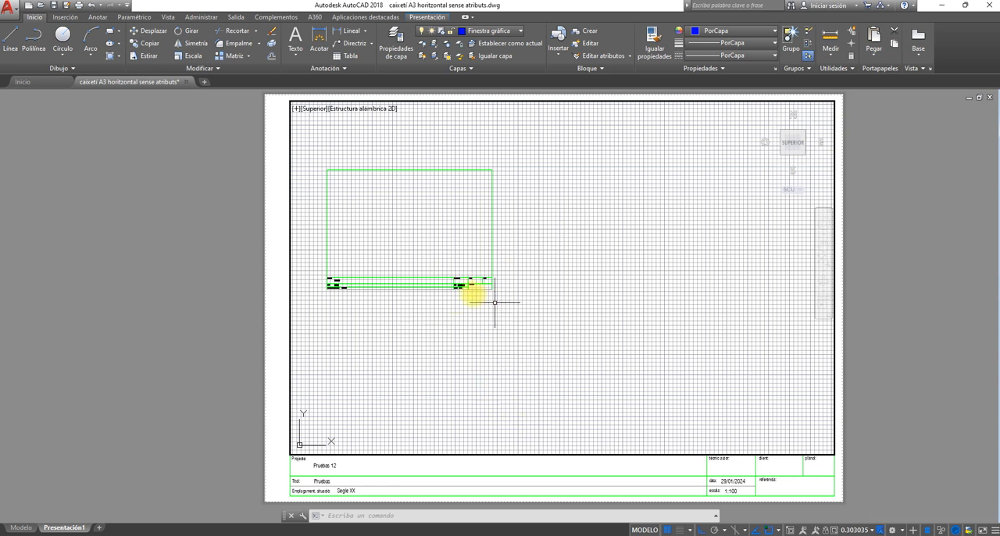
scroll(504, 338, down, 2)
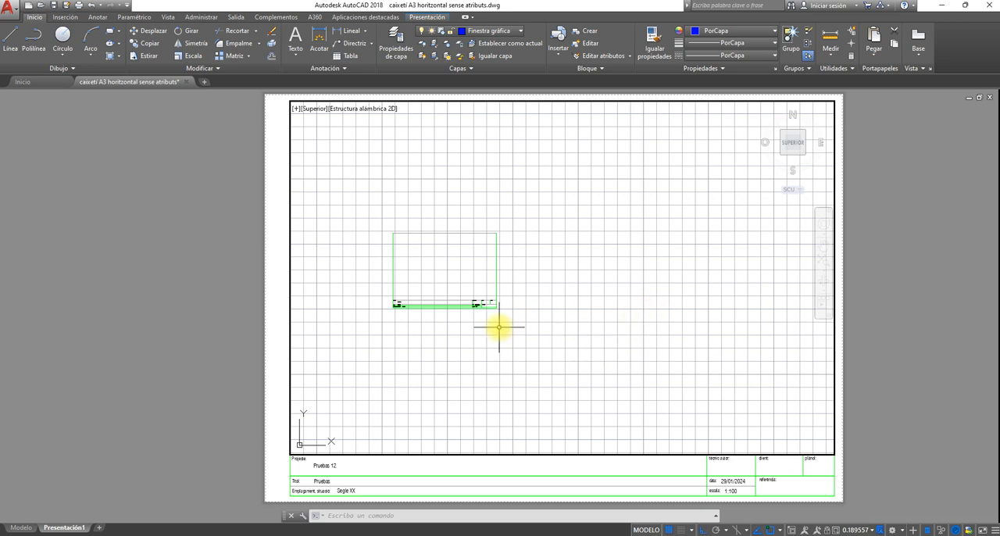
- Delete the original title block from model space and return to the Presentación1 layout
click(19, 528)
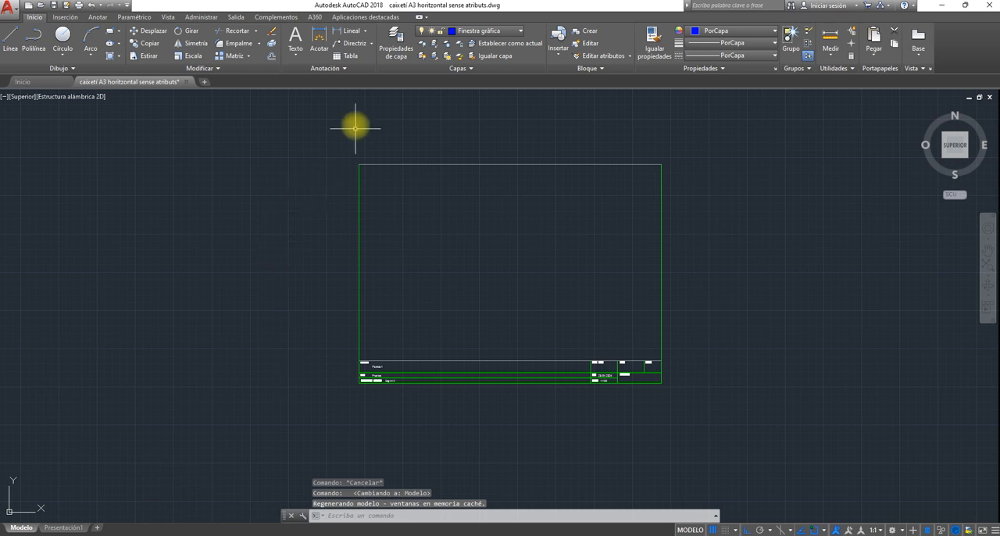
click(333, 149)
click(690, 413)
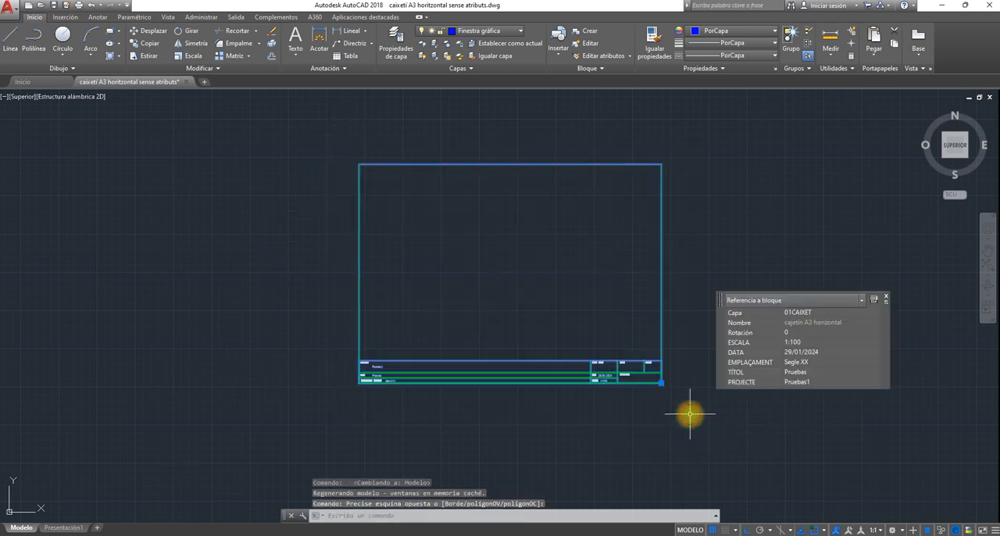
key(Delete)
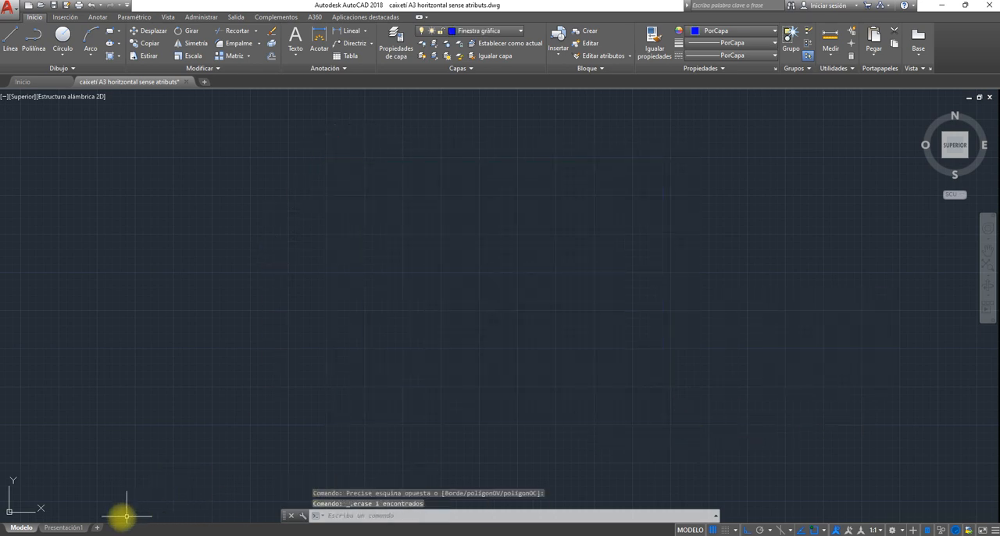
click(68, 528)
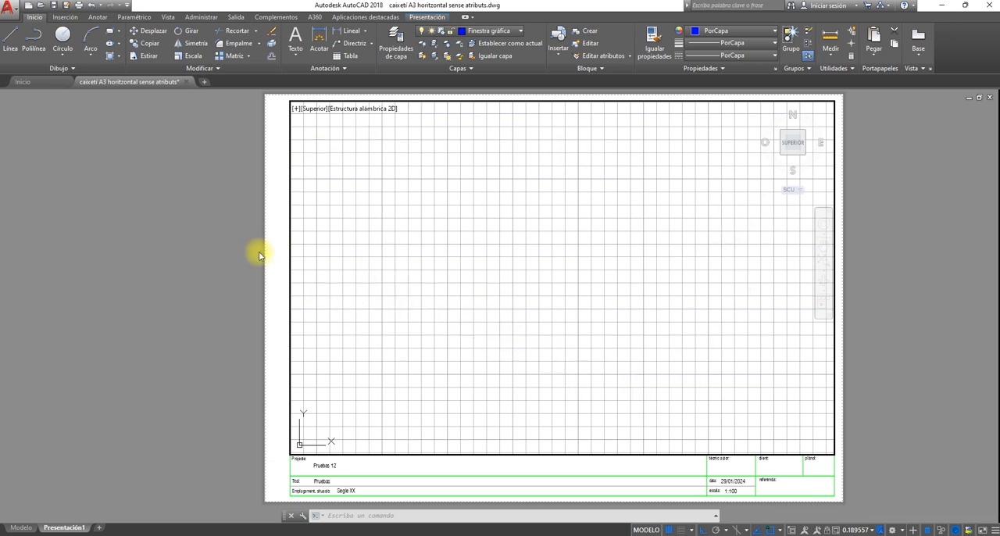
- Start saving the drawing as a drawing template (DWT) and choose Escritorio as the destination folder
click(9, 17)
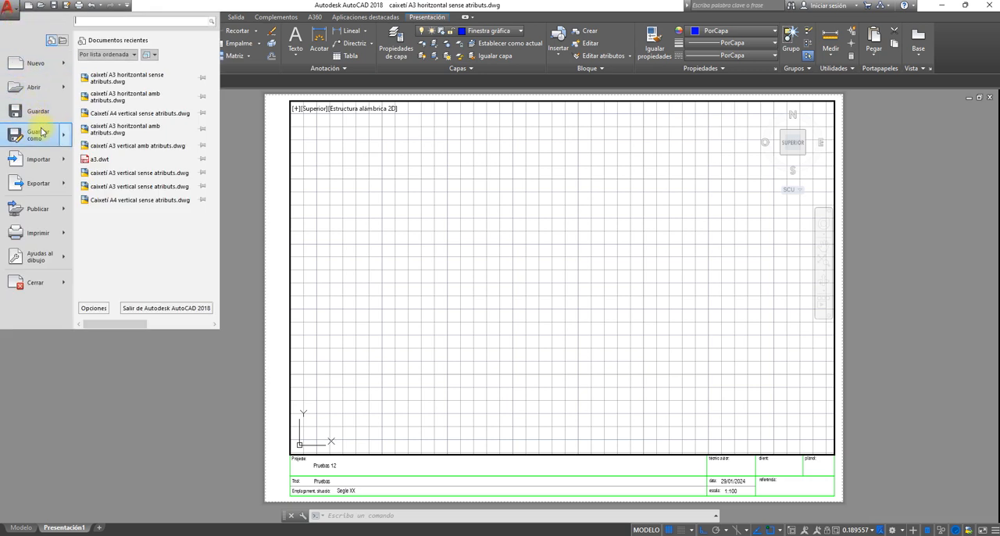
mouse_move(61, 140)
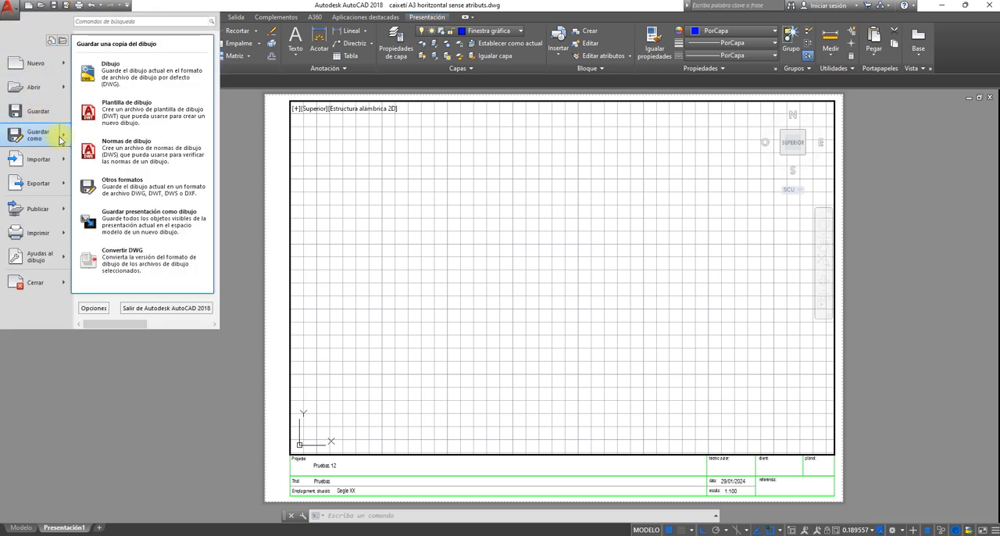
click(123, 117)
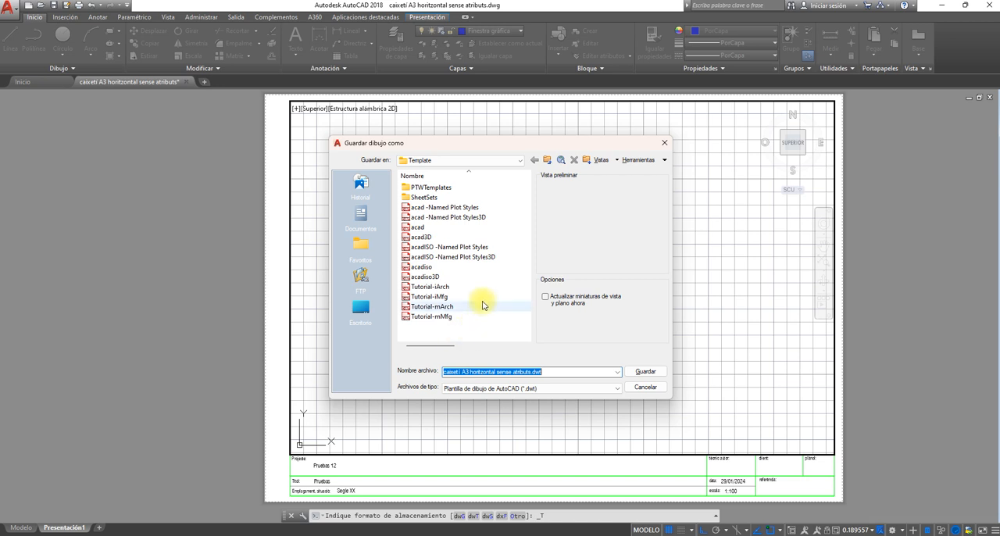
click(521, 163)
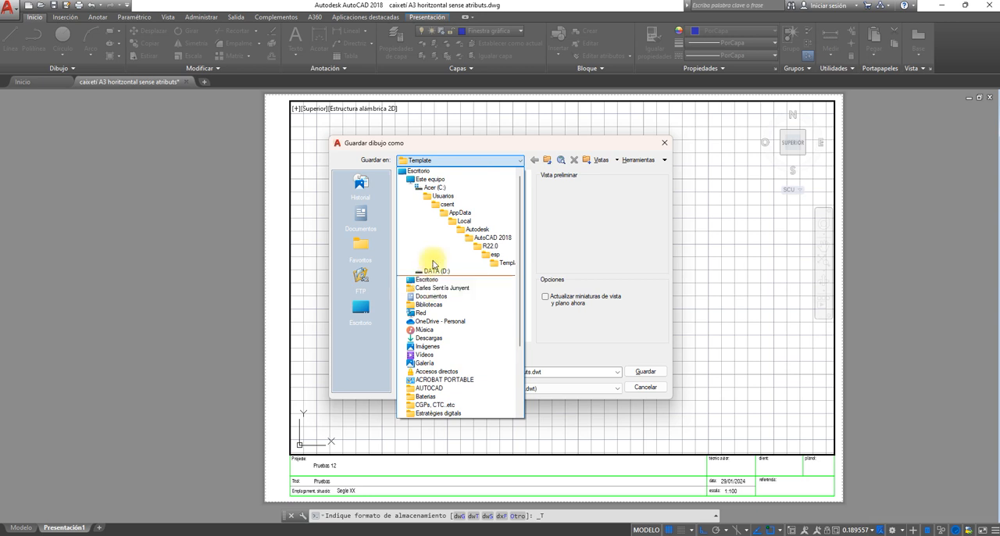
click(427, 180)
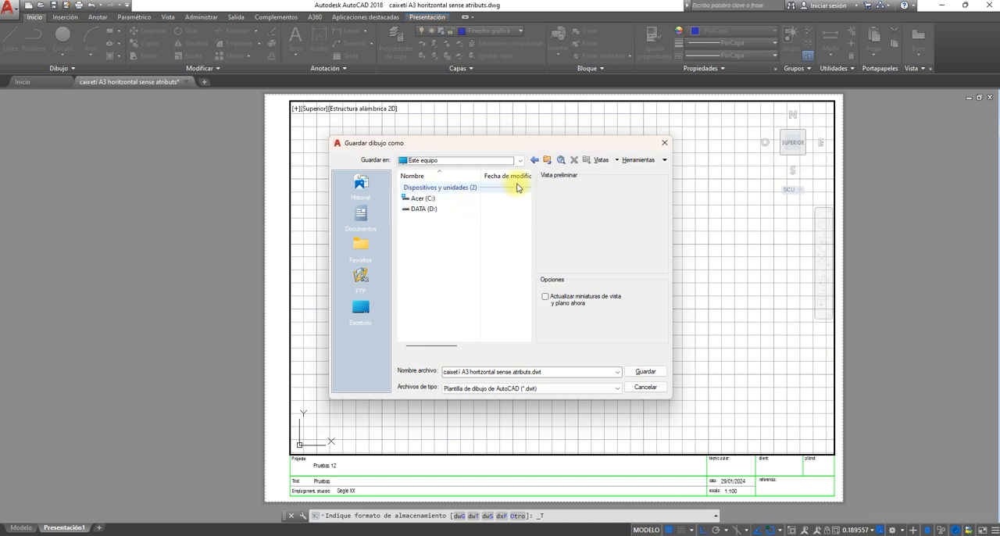
click(535, 160)
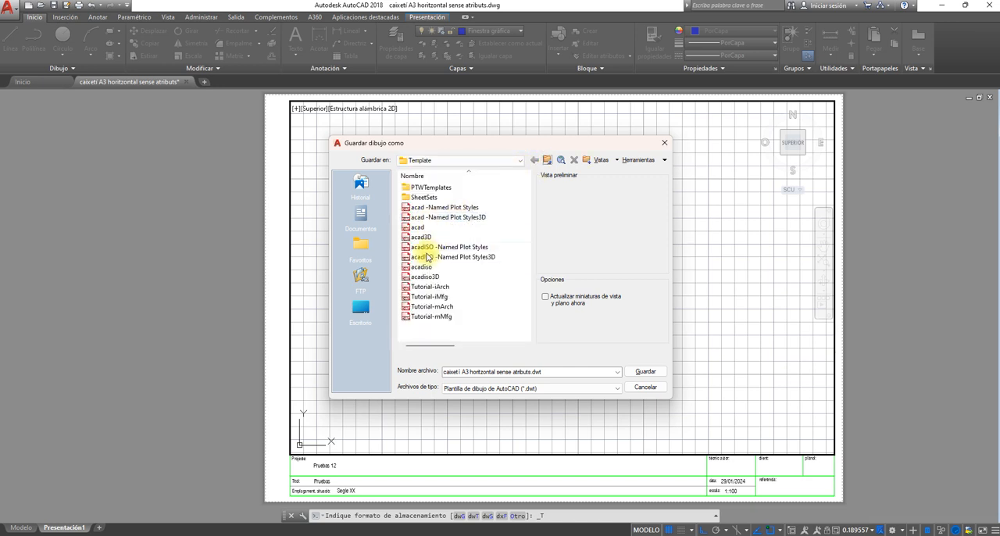
click(519, 160)
click(428, 187)
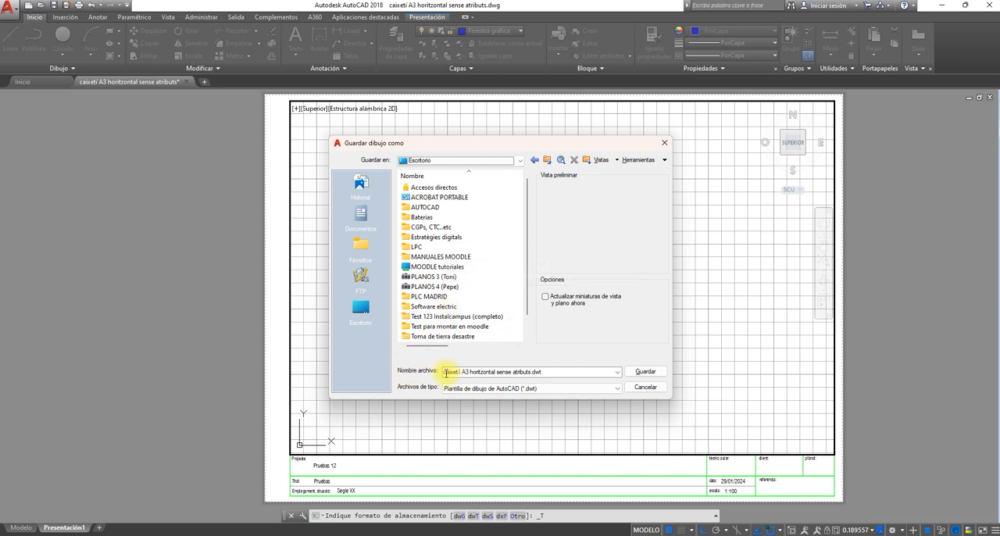
- Name the template file "caixetí A3 horitzontalcon atributs.dwt", keep the AutoCAD drawing template file type and save it
click(496, 373)
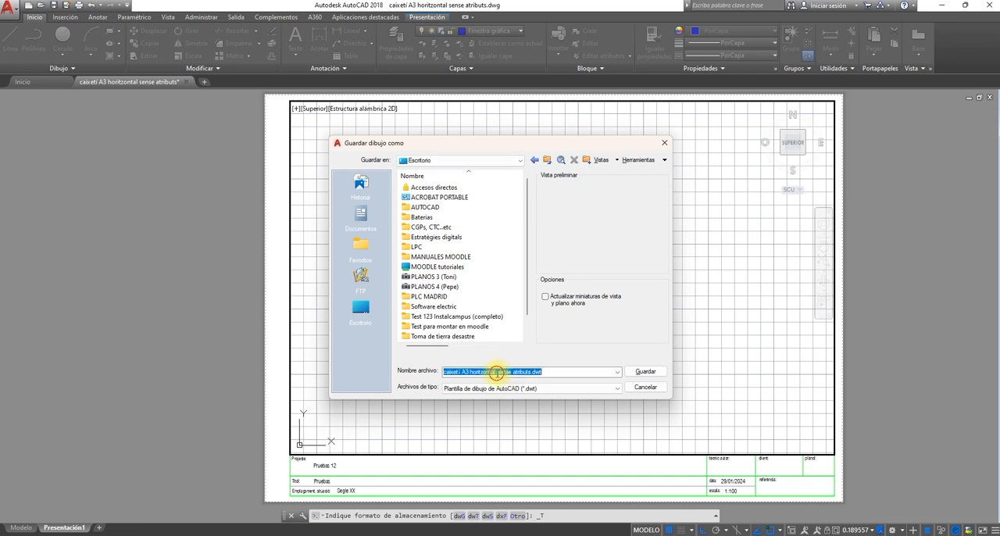
click(497, 373)
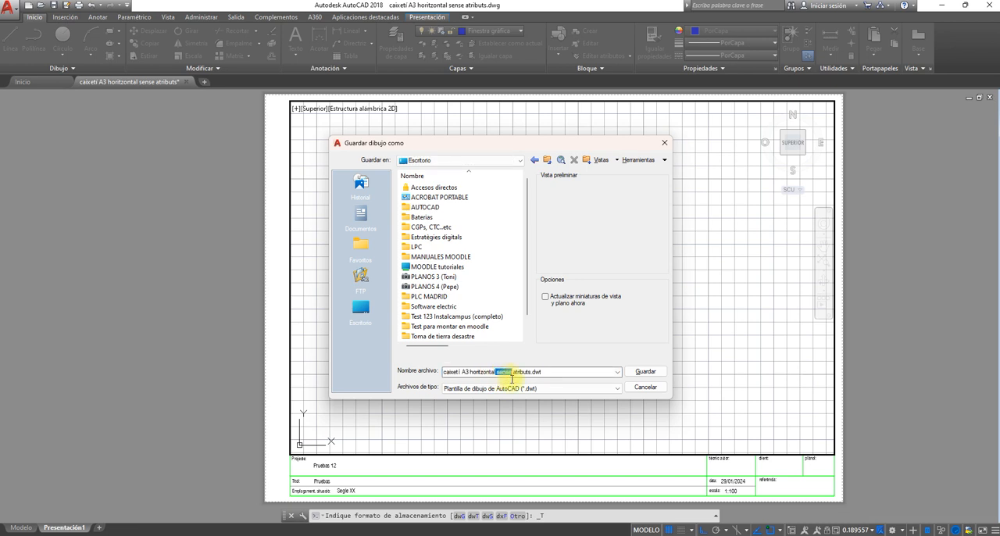
text(con)
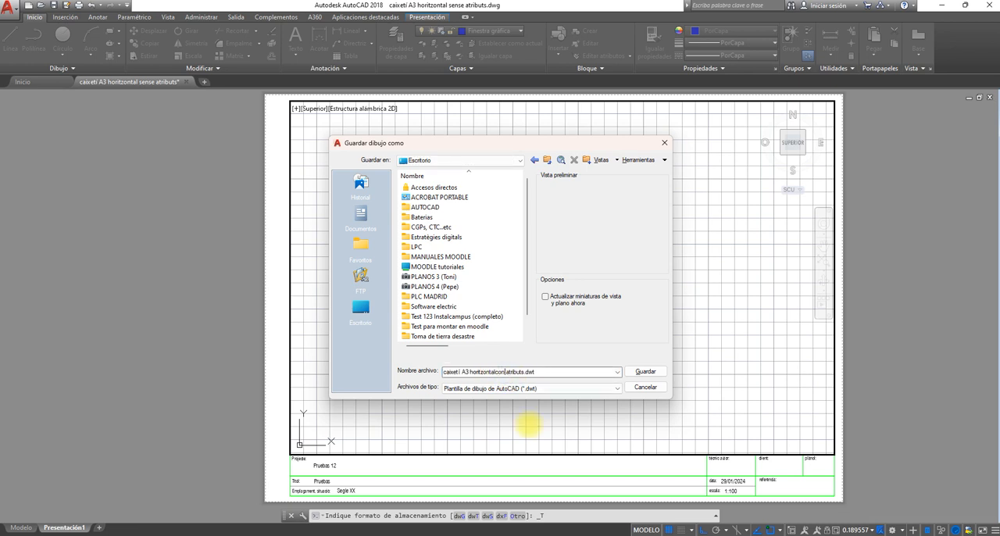
click(514, 387)
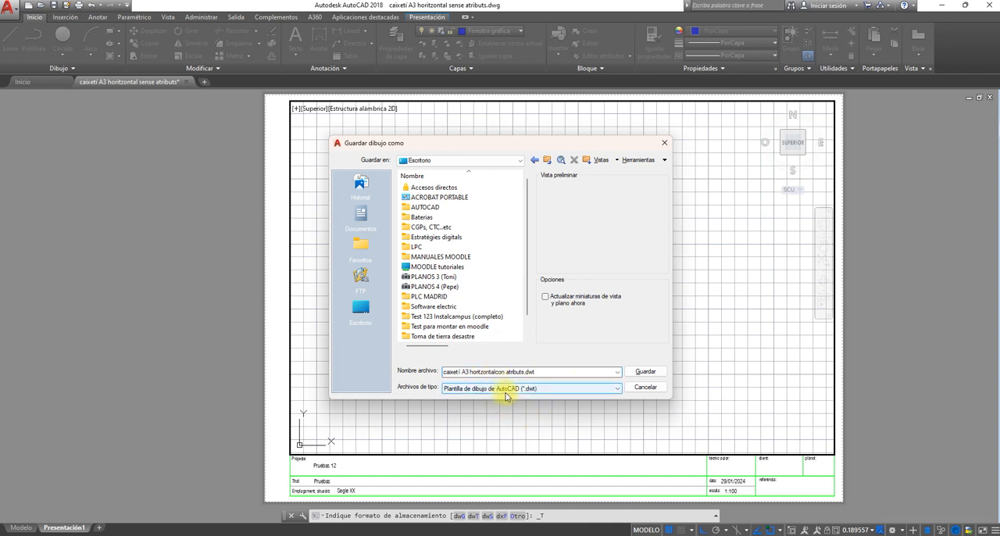
click(526, 395)
click(645, 372)
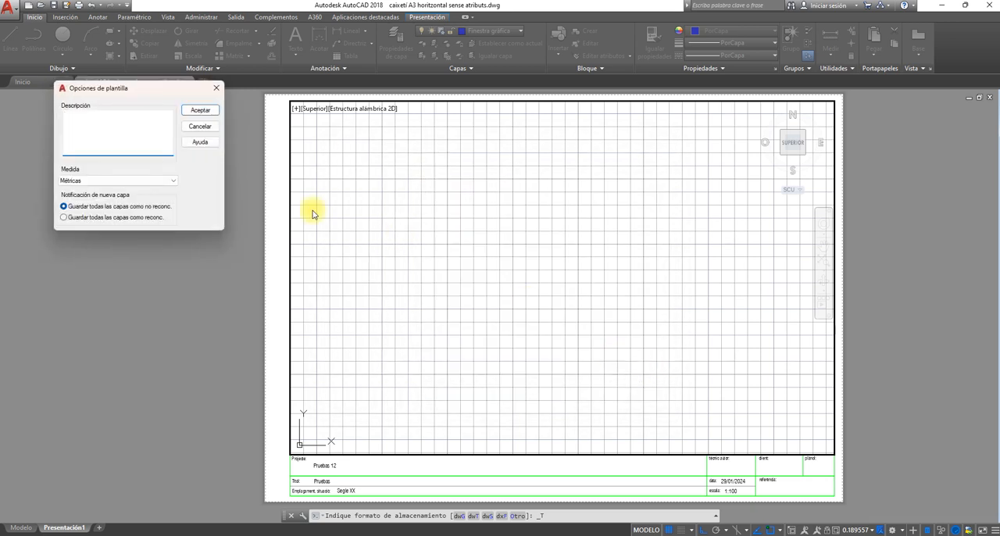
- Set the template's measurement units to Métricas, leave the description empty and accept the template options
click(155, 182)
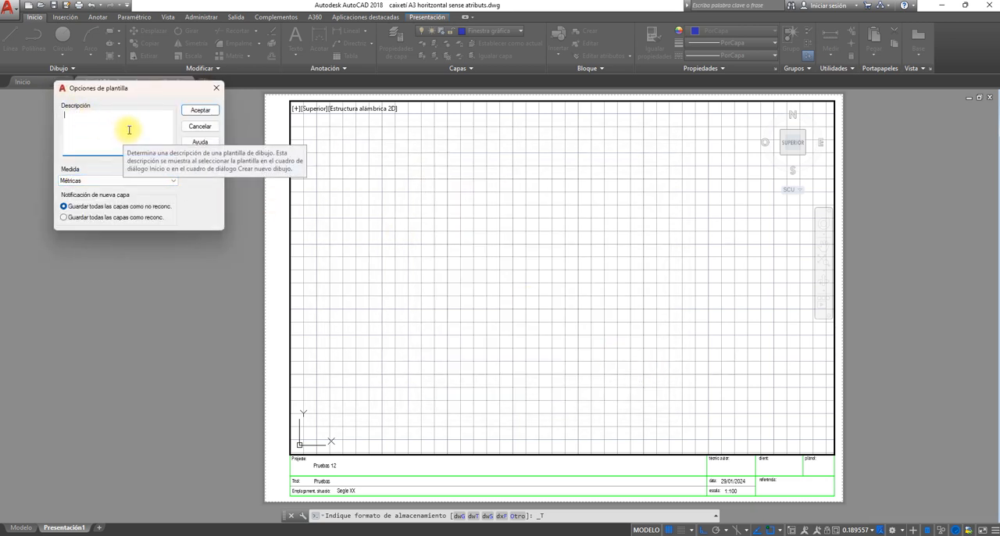
mouse_move(137, 97)
mouse_down()
mouse_move(476, 208)
mouse_move(501, 196)
mouse_up()
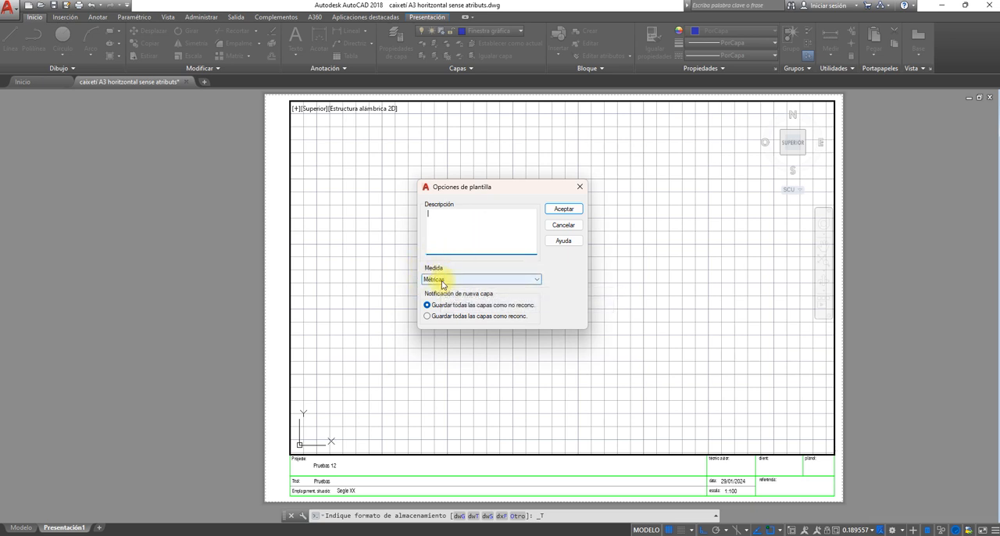
click(537, 284)
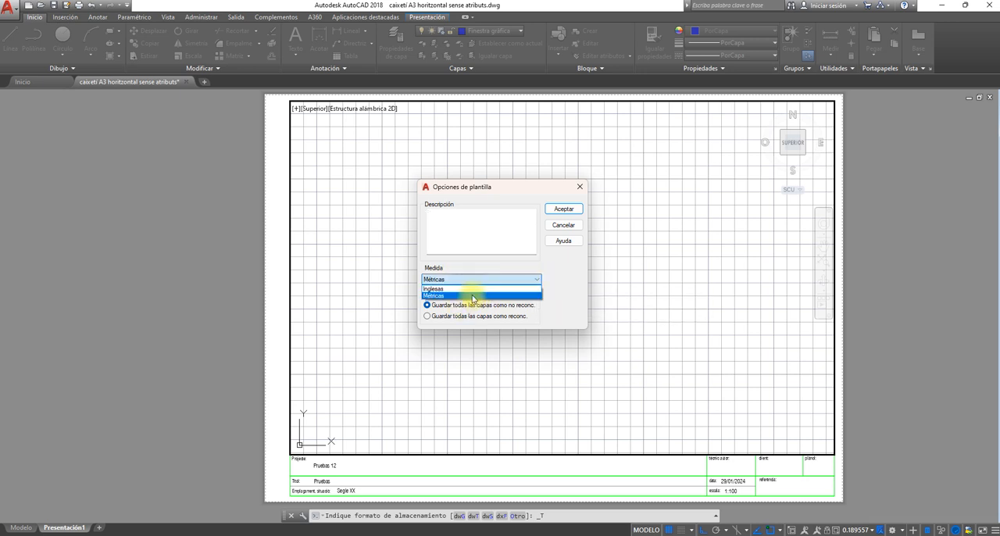
click(473, 296)
click(566, 209)
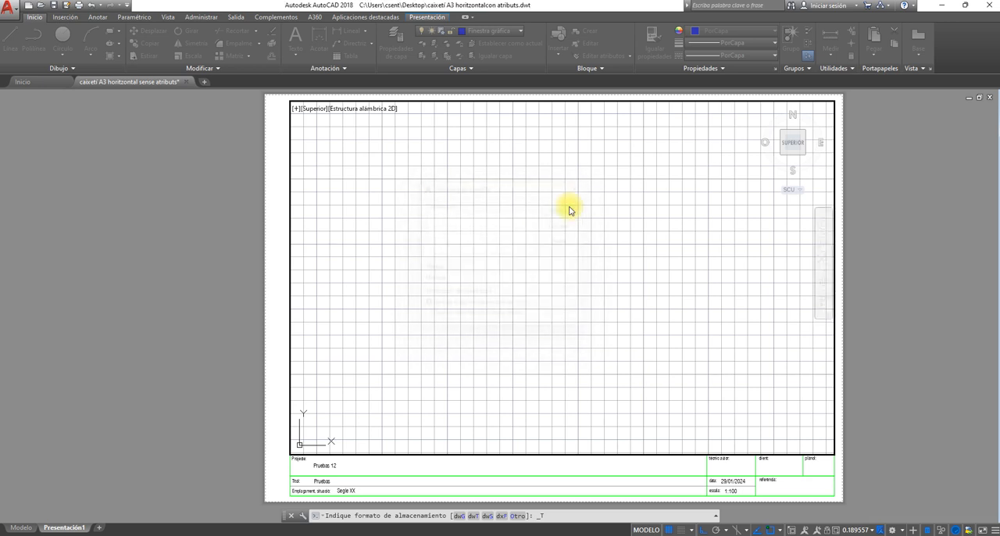
- Close AutoCAD, minimize the file window and move the new template file on the desktop beside the AUTOCAD folder
click(992, 5)
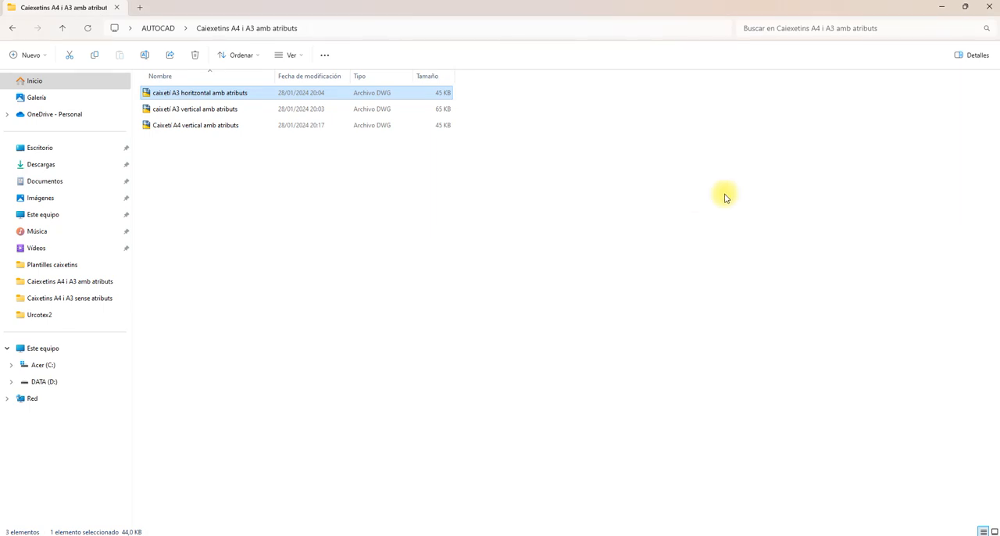
click(942, 8)
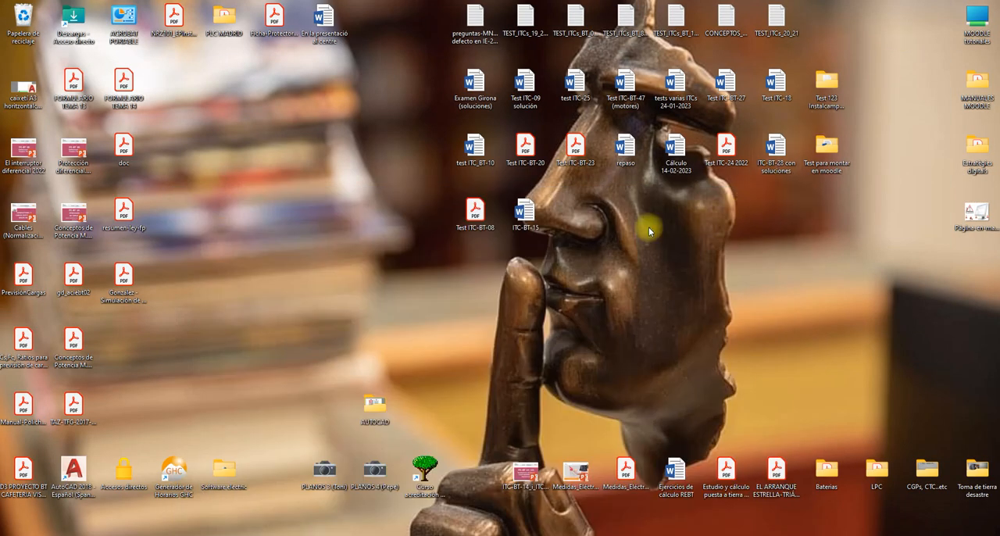
click(301, 325)
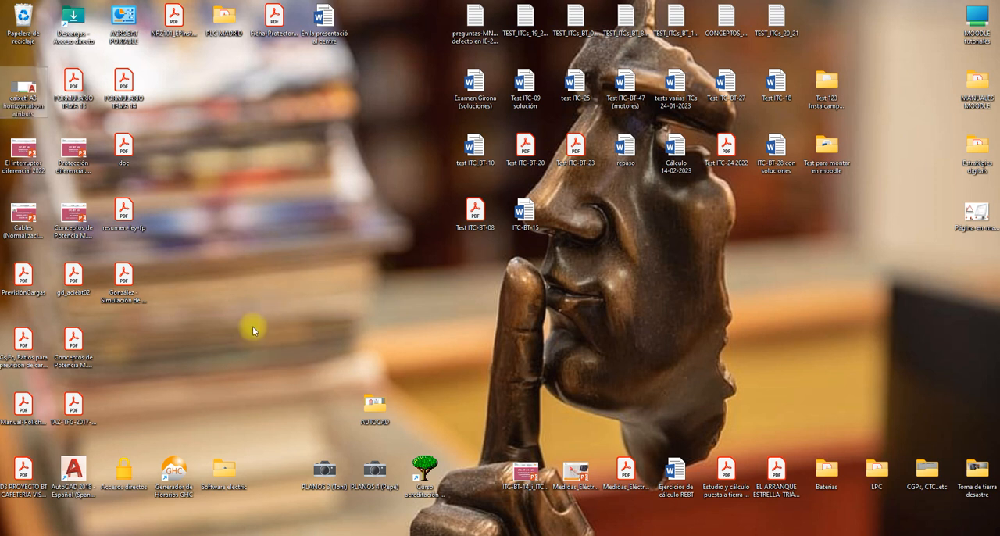
drag(23, 88, 388, 298)
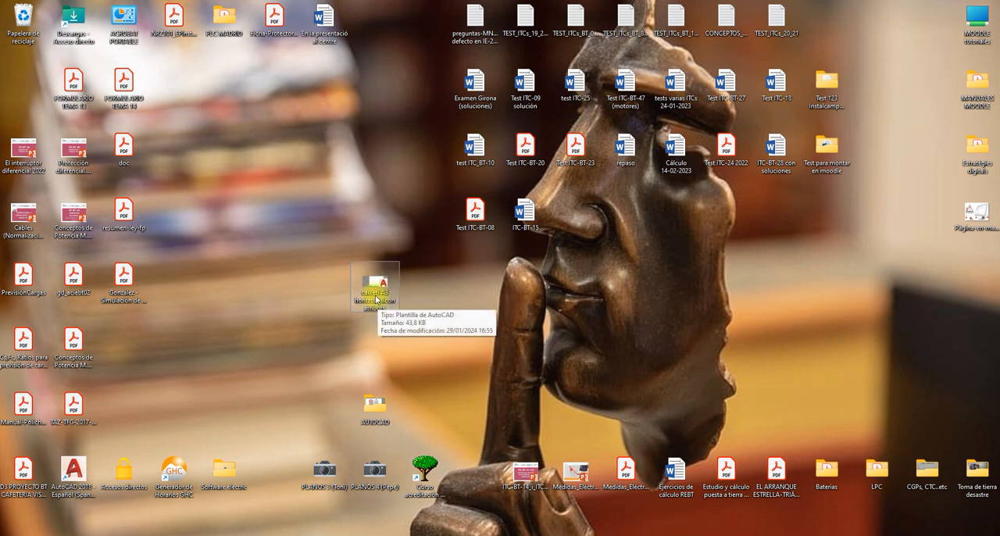
drag(376, 299, 327, 413)
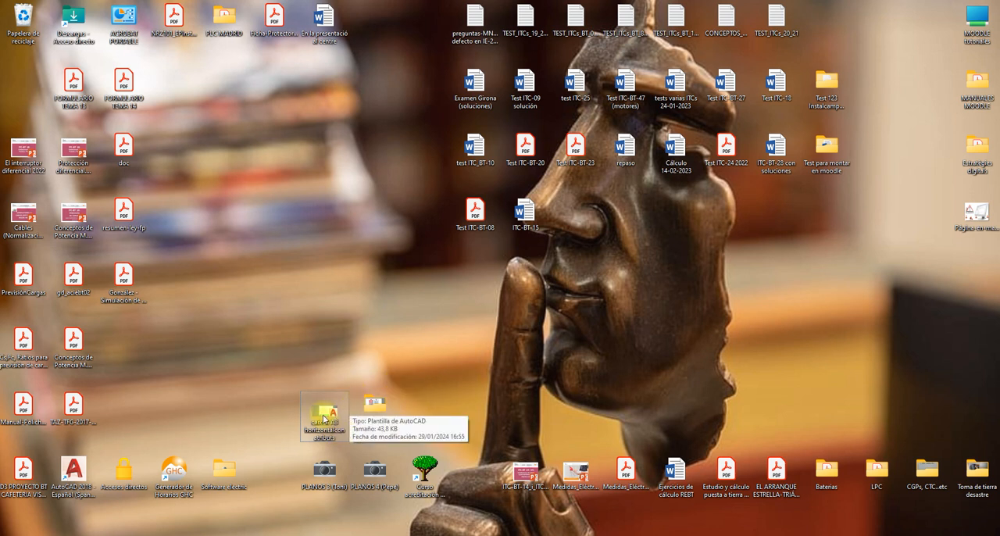
- Open the Plànol Edifici Arenys drawing from the AUTOCAD folder on the desktop
click(370, 408)
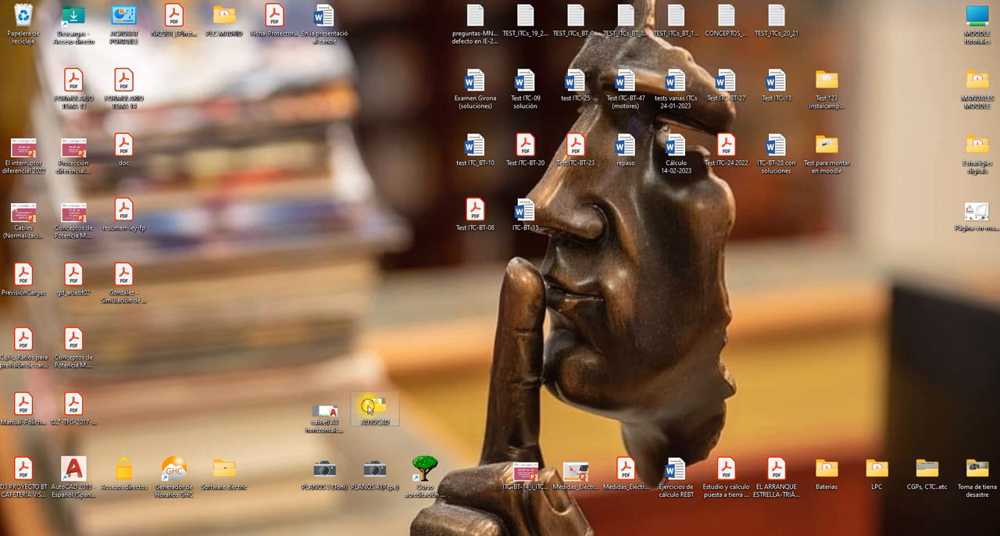
double_click(371, 401)
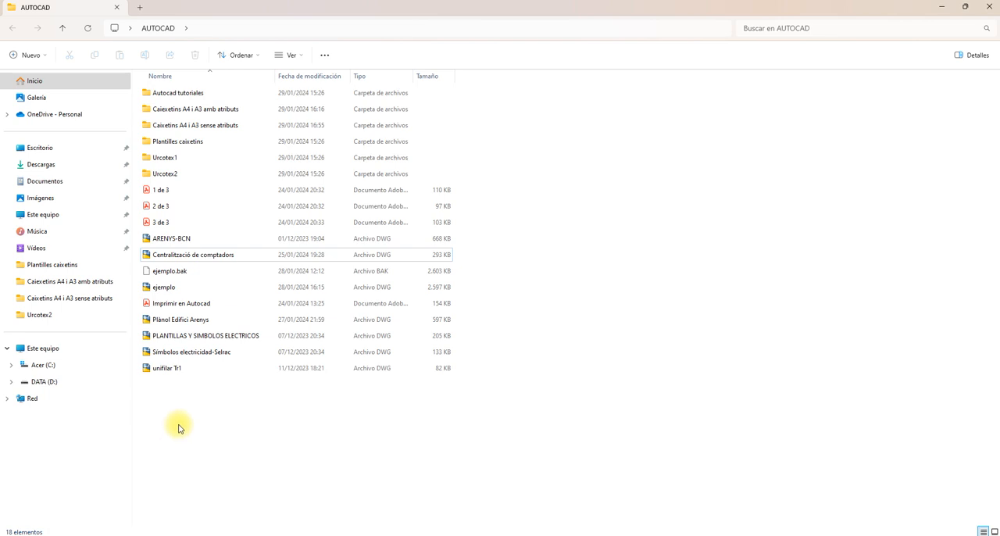
double_click(194, 319)
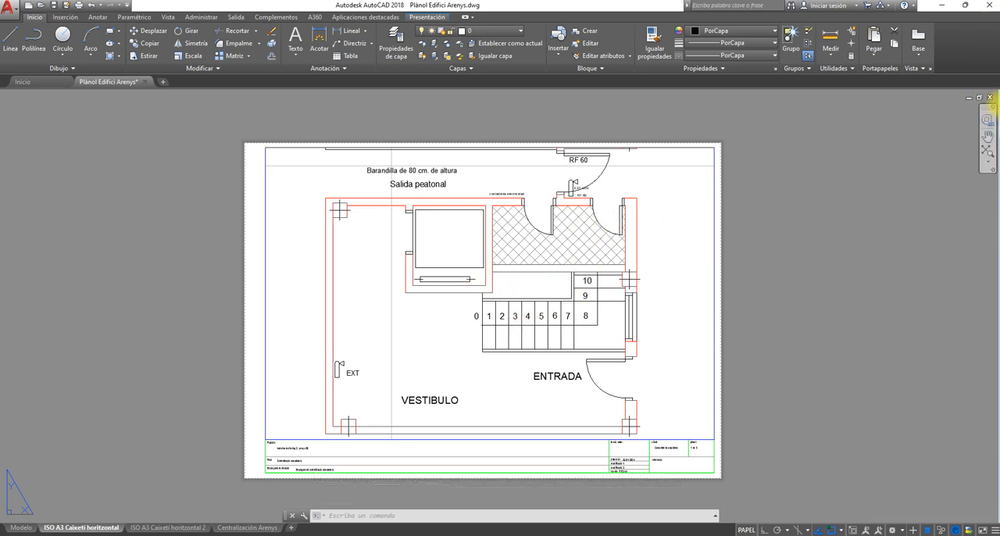
- Cancel the started selection and close the Plànol Edifici Arenys drawing, keeping AutoCAD running
click(923, 230)
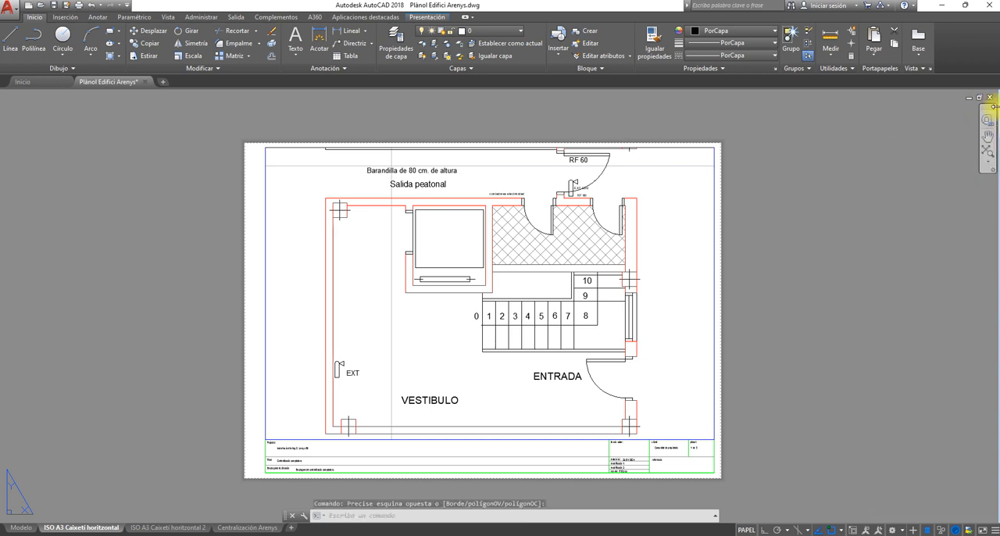
key(Escape)
key(Escape)
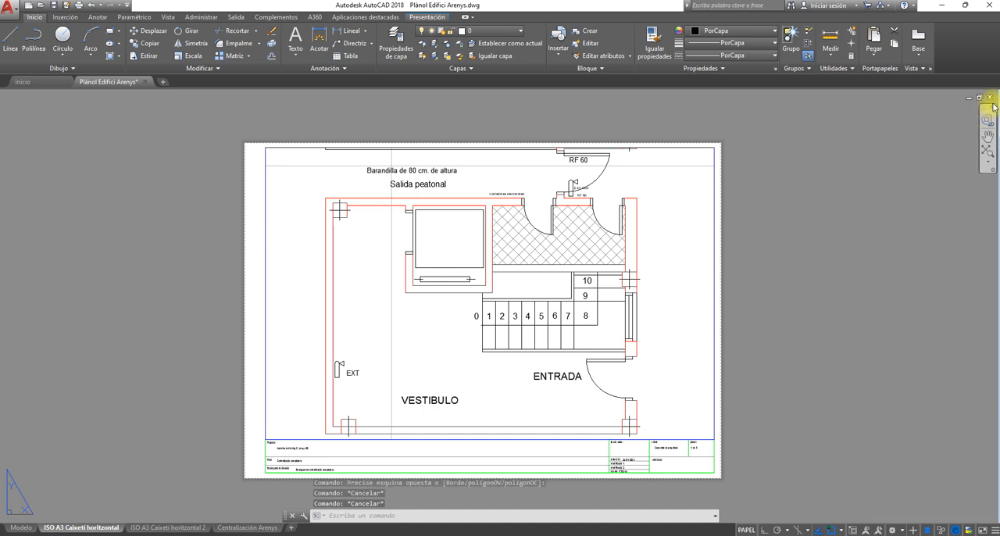
click(990, 98)
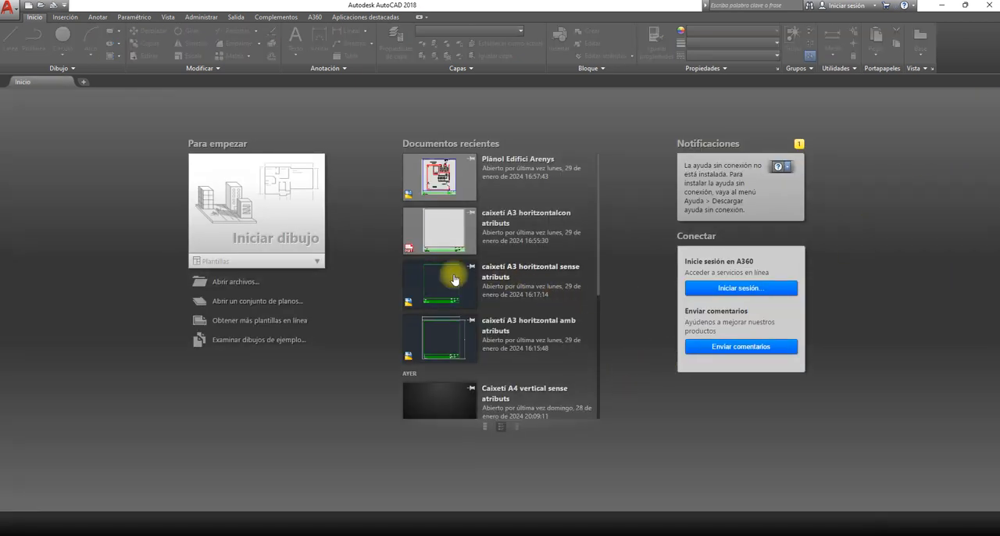
- Start a new blank drawing and sketch four connected line segments in model space, the last about 55 units long
click(84, 82)
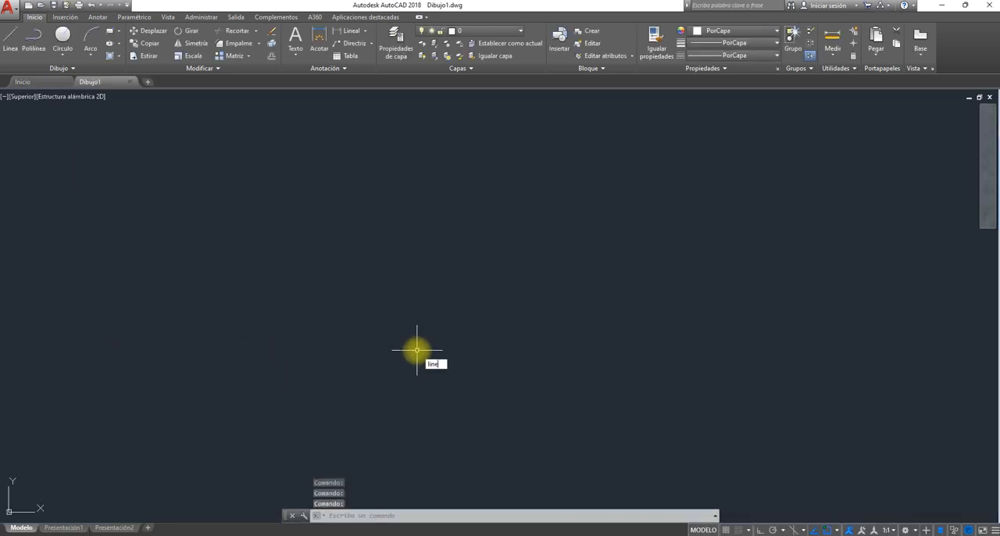
key(Return)
click(342, 246)
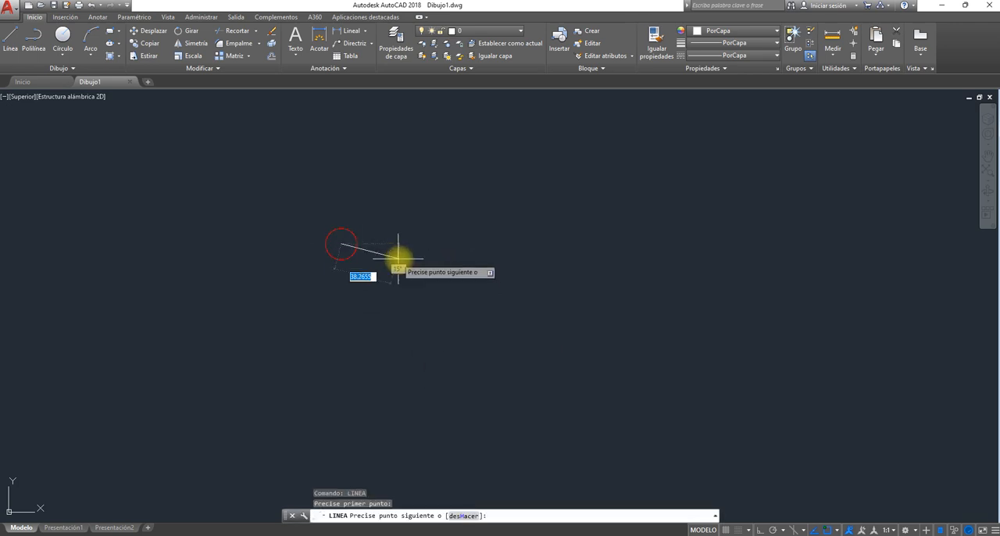
click(541, 247)
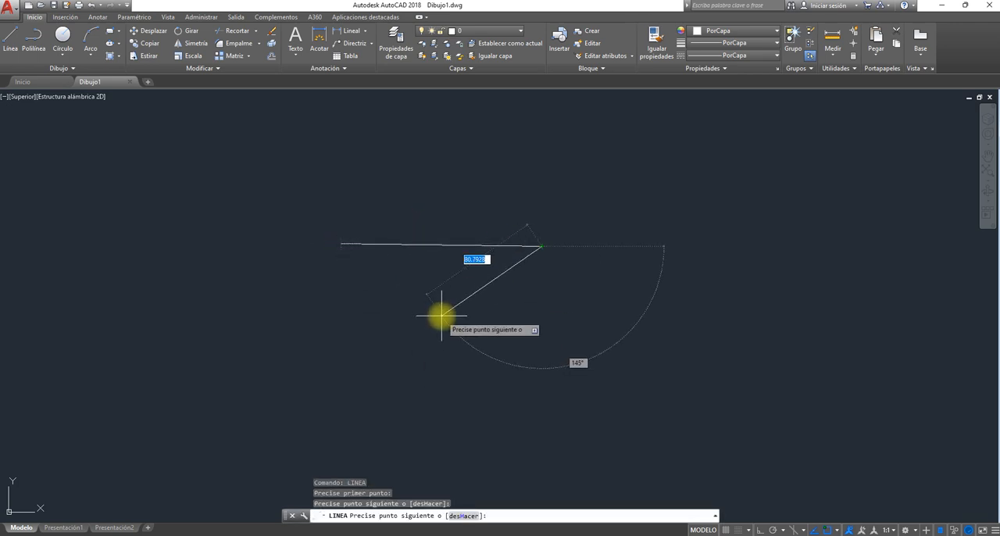
click(481, 317)
click(315, 258)
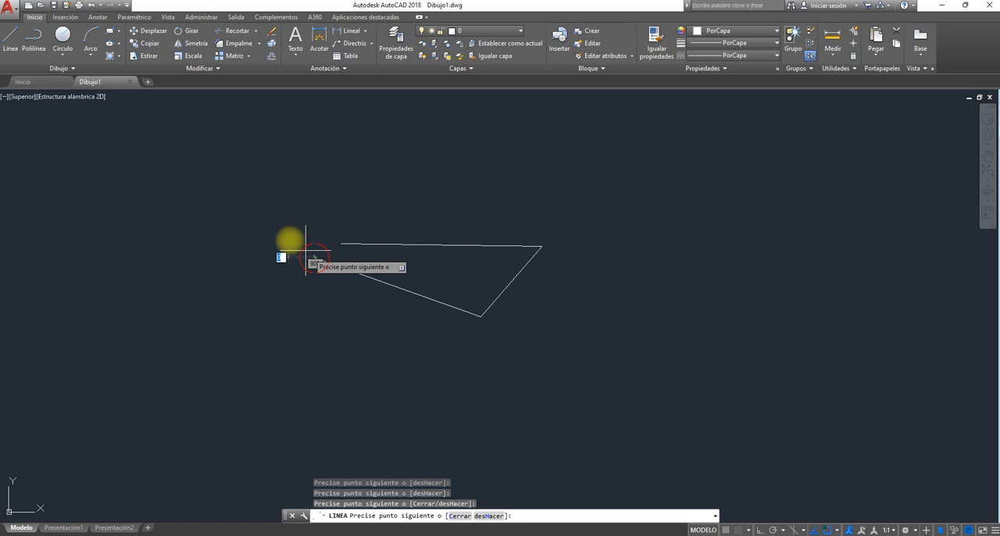
click(352, 184)
key(Escape)
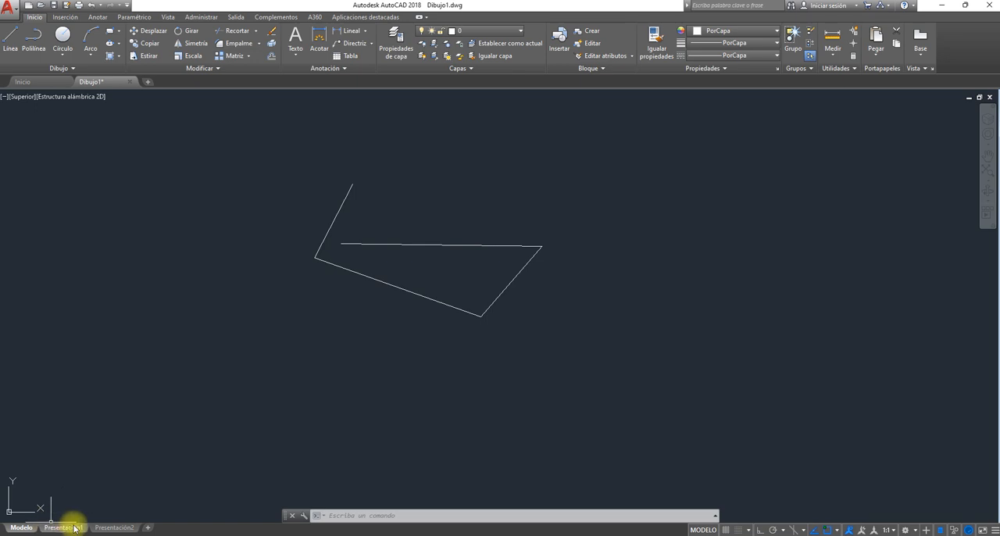
- Examine how the sketched lines appear in the Presentación1 and Presentación2 layouts of the new drawing, and return to model space
mouse_move(108, 529)
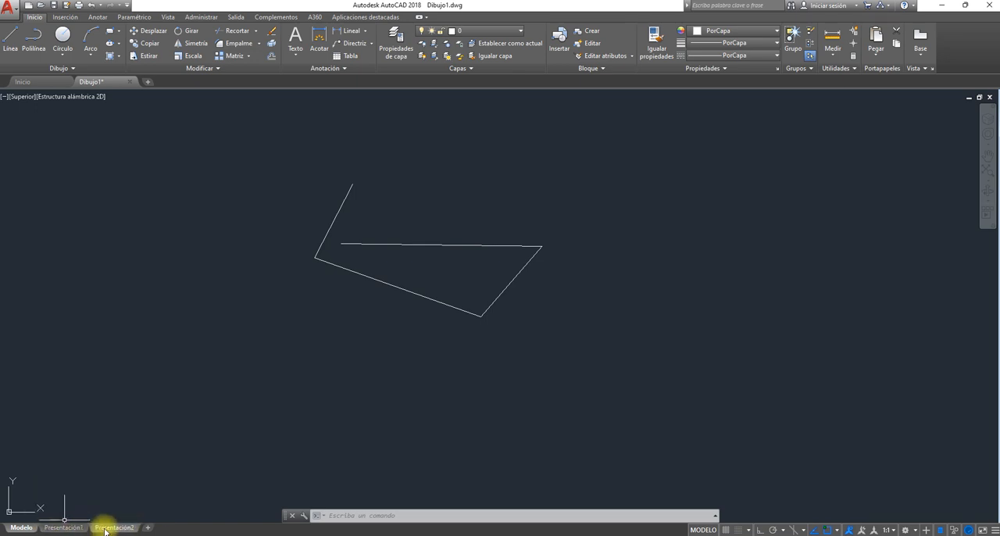
click(65, 528)
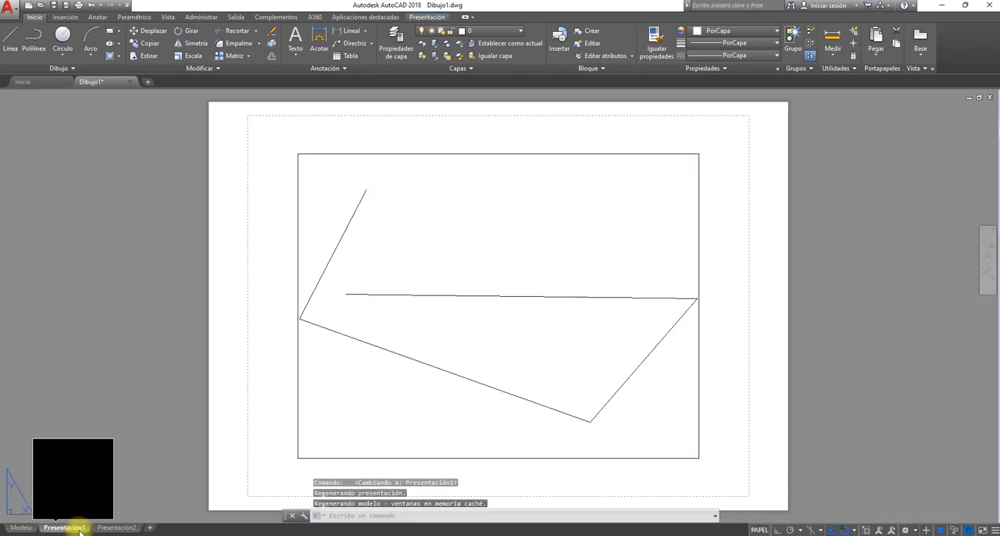
click(115, 528)
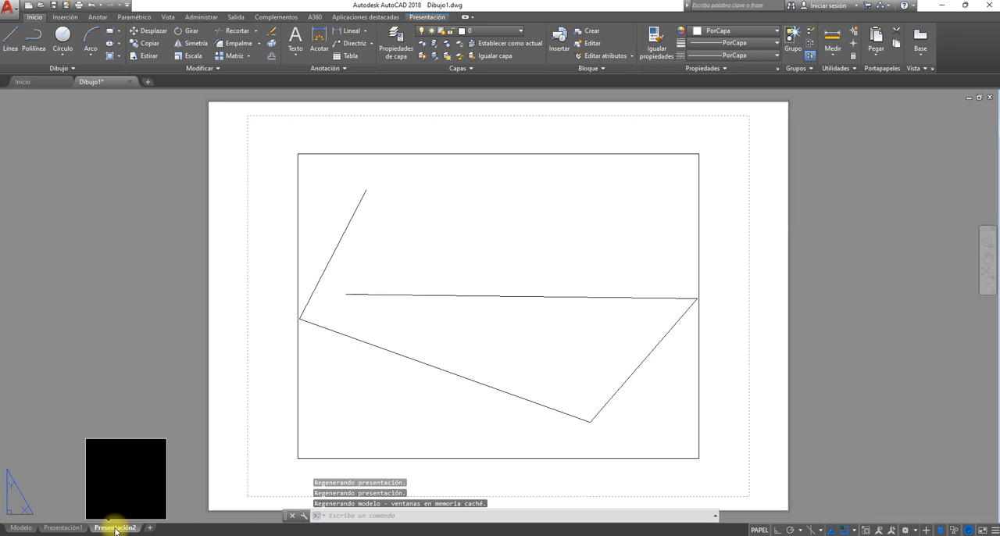
click(67, 528)
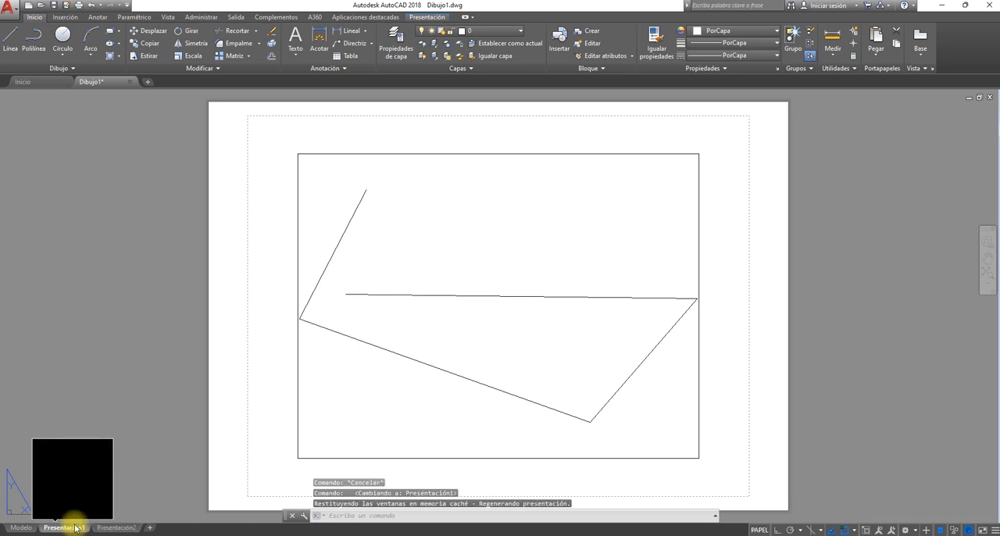
click(22, 528)
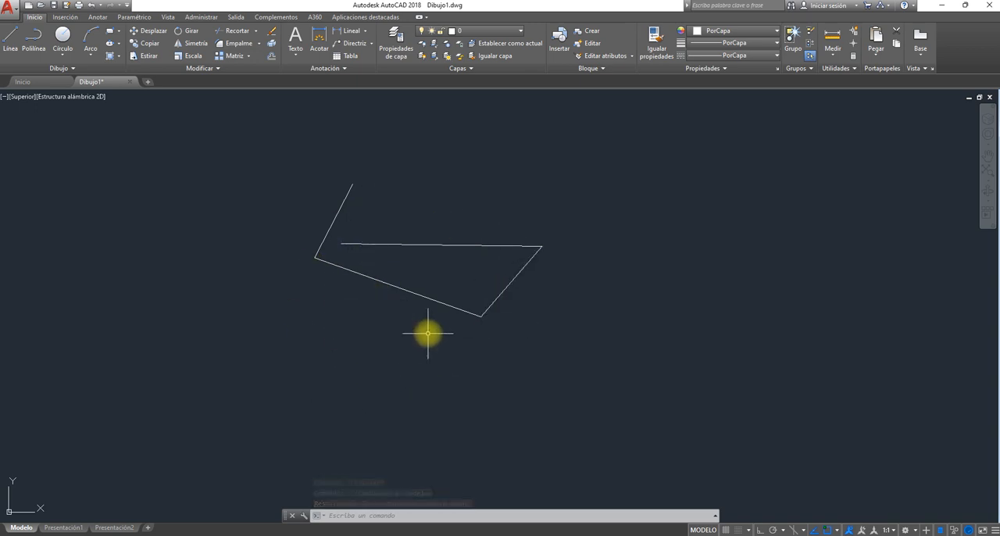
- Switch to the AUTOCAD folder in File Explorer and open the Plànol Edifici Arenys drawing again
mouse_move(478, 535)
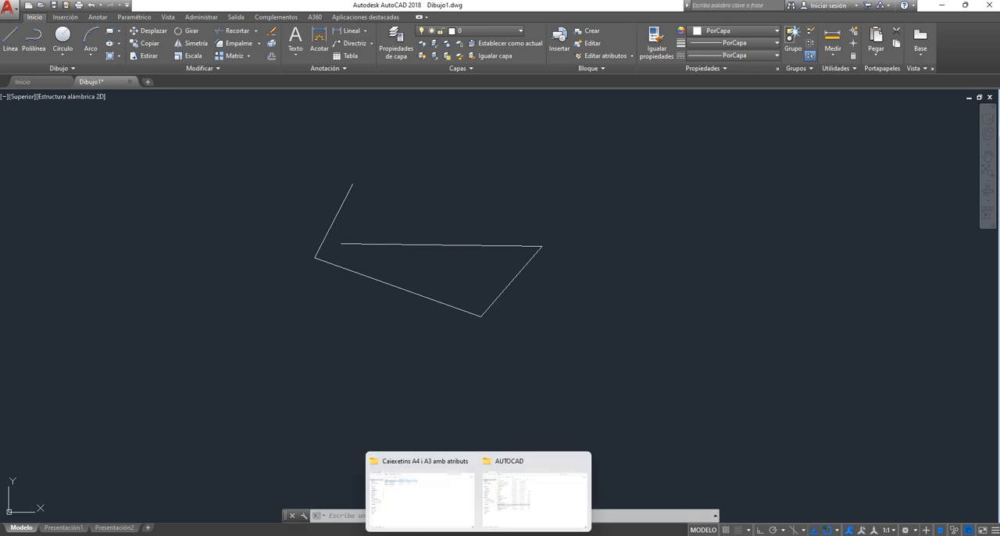
click(510, 515)
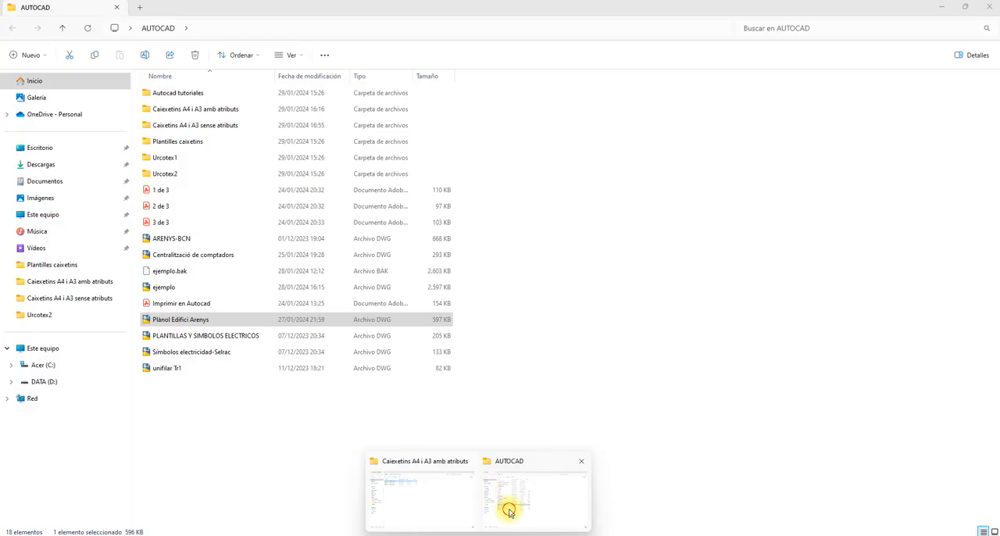
double_click(197, 322)
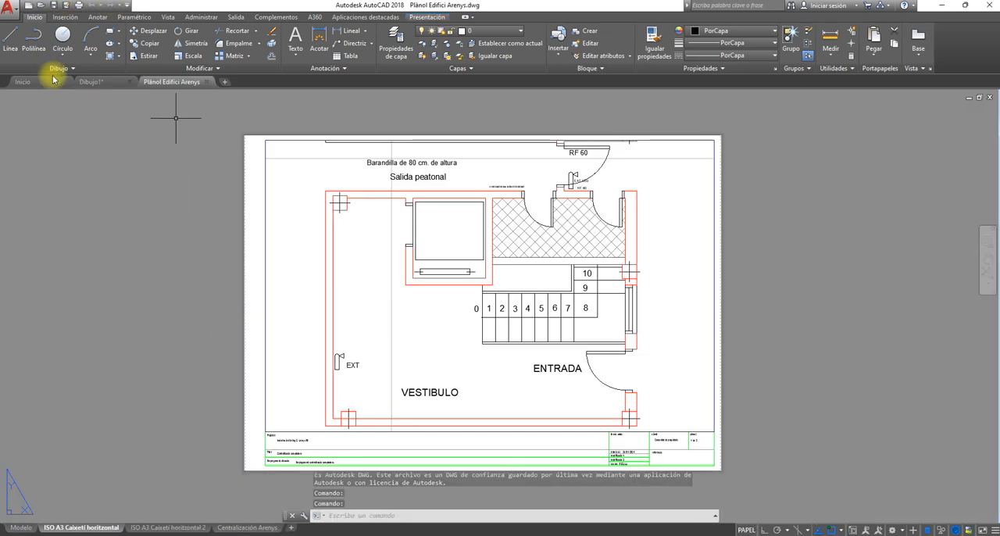
- Check the Dibujo1 drawing, go back to Plànol Edifici Arenys and show its model space
click(98, 82)
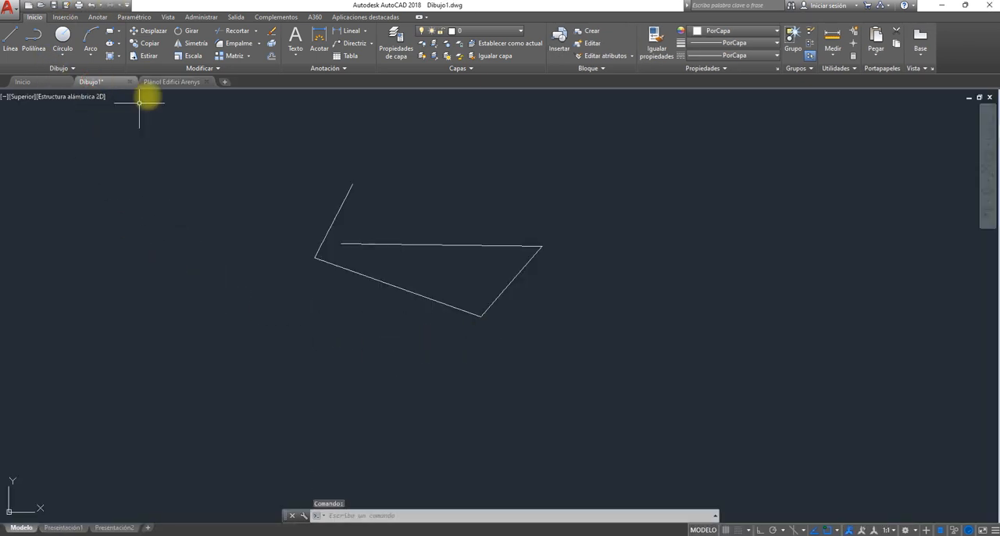
click(165, 82)
click(22, 528)
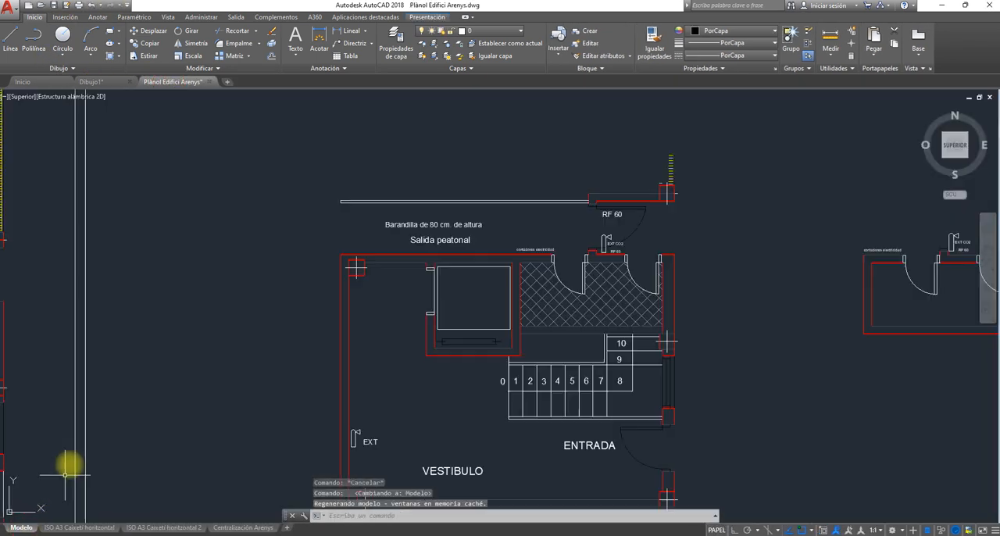
- Copy the separate vestibule floor plan, with its stairs and entrance, from the Plànol Edifici Arenys model space to the clipboard
scroll(433, 356, down, 3)
middle_drag(432, 358, 412, 274)
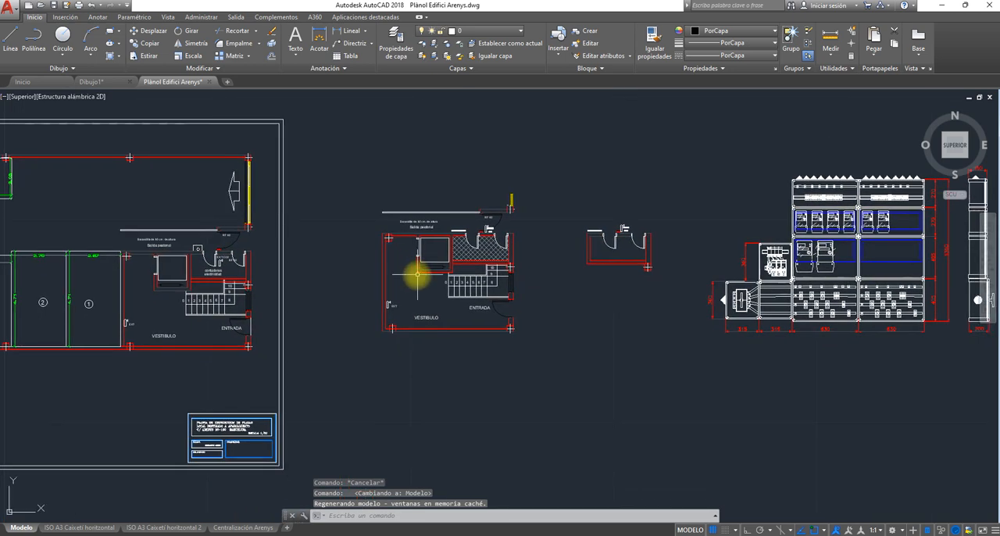
click(362, 169)
click(570, 377)
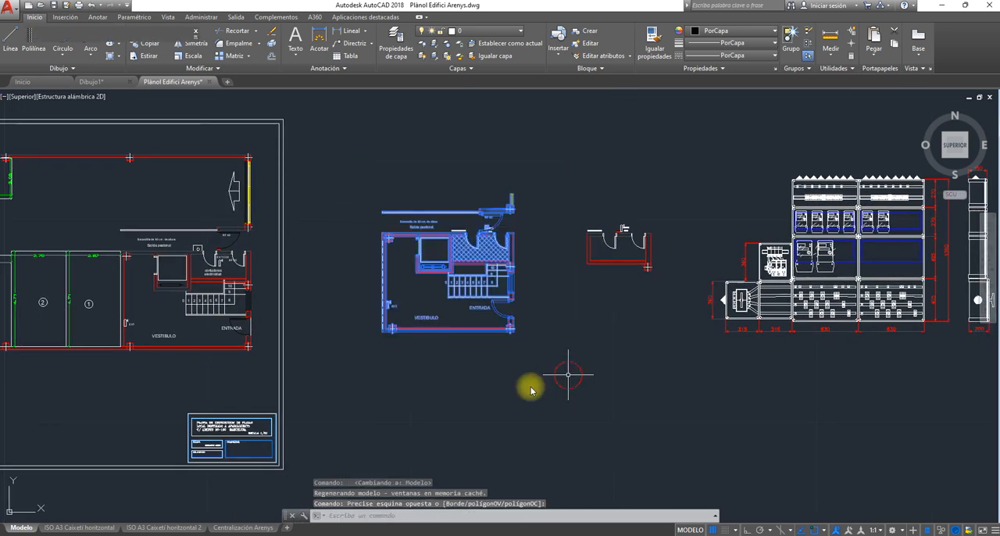
key(ctrl+c)
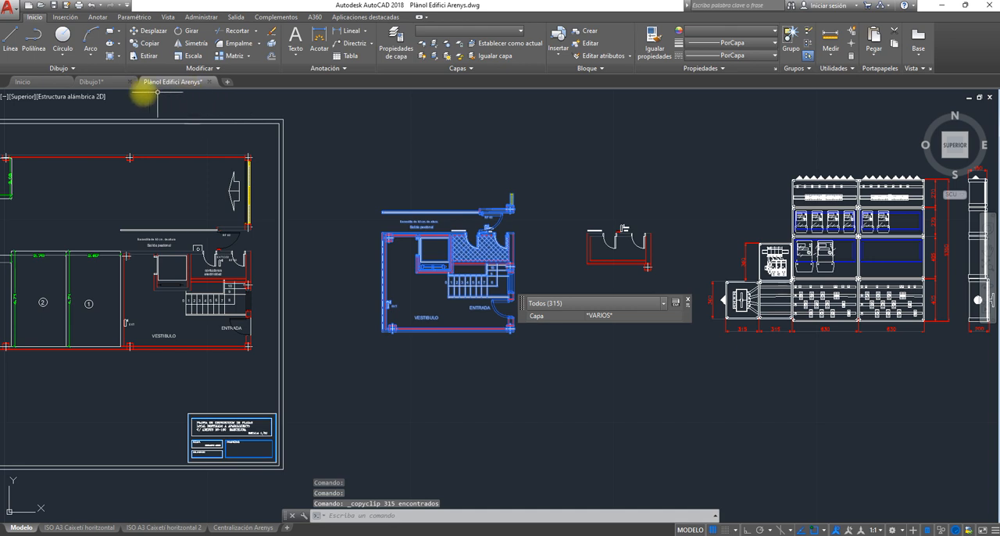
- Switch to the Dibujo1 drawing and erase the four sketched lines in its model space
click(100, 81)
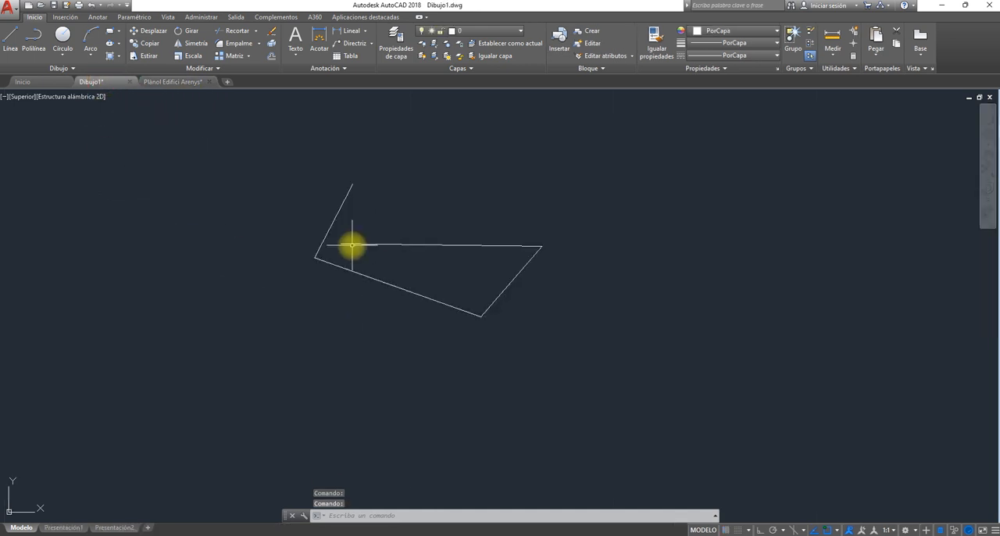
click(310, 161)
click(590, 368)
key(Delete)
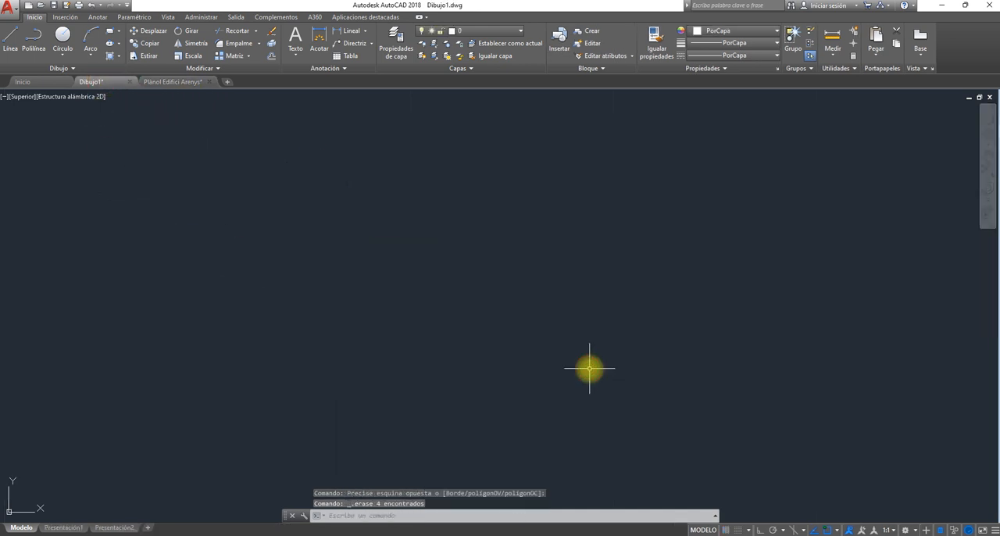
- Paste the copied vestibule floor plan into the model space of Dibujo1
key(ctrl+v)
click(455, 313)
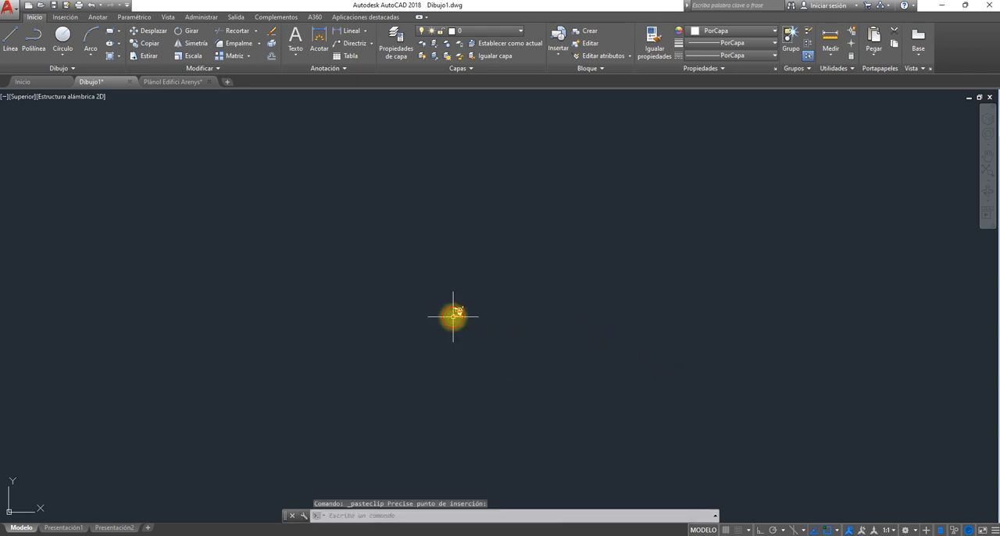
scroll(443, 340, up, 5)
scroll(325, 268, up, 5)
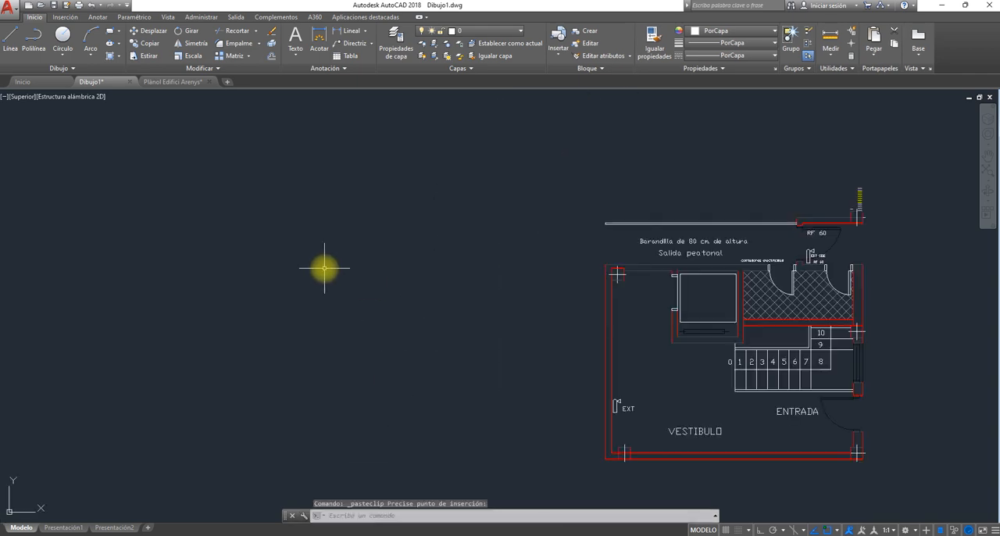
middle_drag(441, 296, 196, 236)
scroll(143, 287, up, 3)
middle_drag(150, 293, 188, 279)
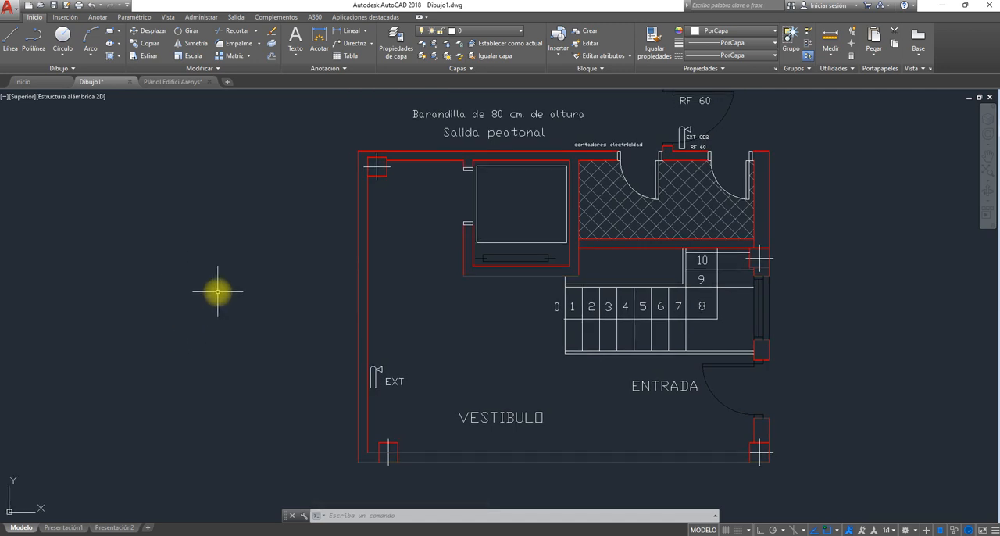
middle_drag(218, 292, 214, 310)
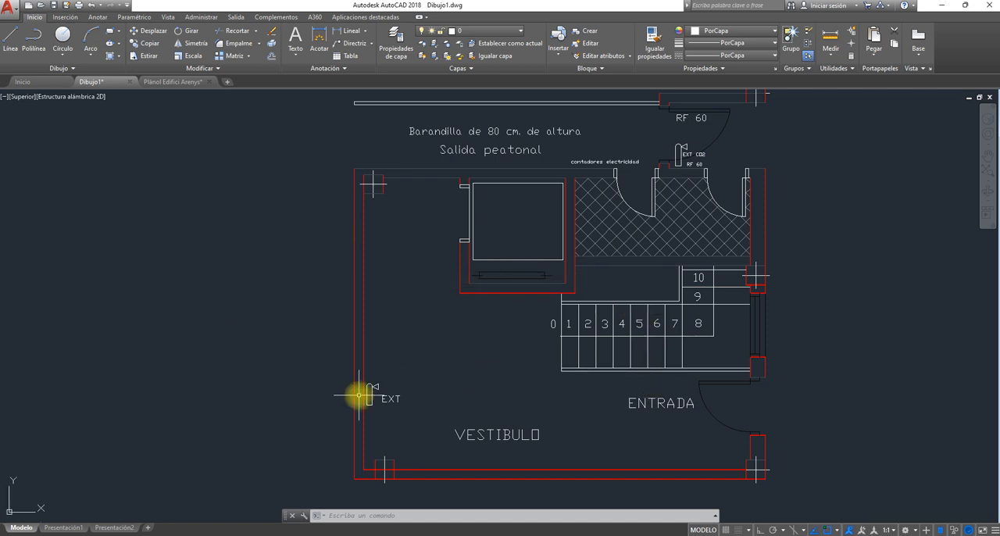
- Show the Presentación1 layout of Dibujo1 and close the Plànol Edifici Arenys drawing without saving its changes
click(64, 528)
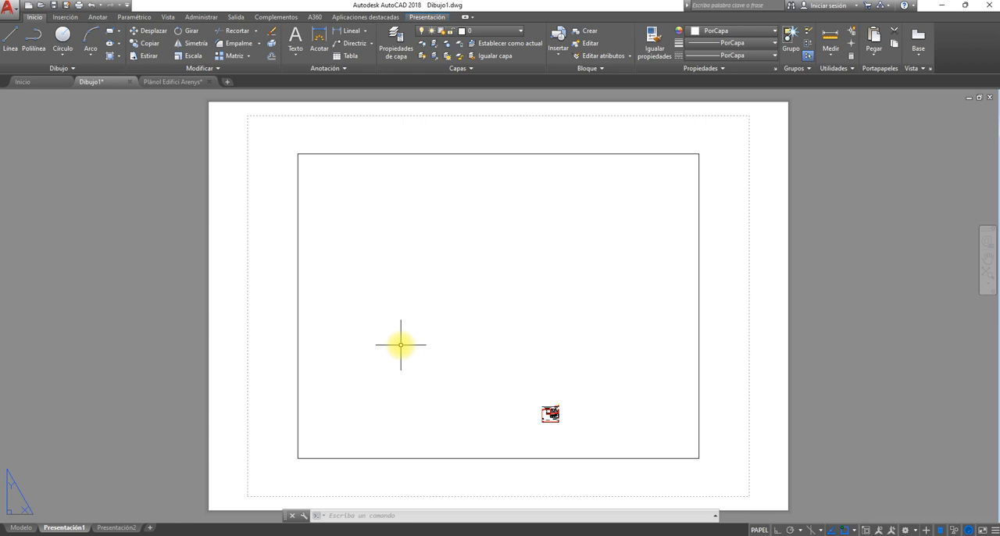
click(208, 84)
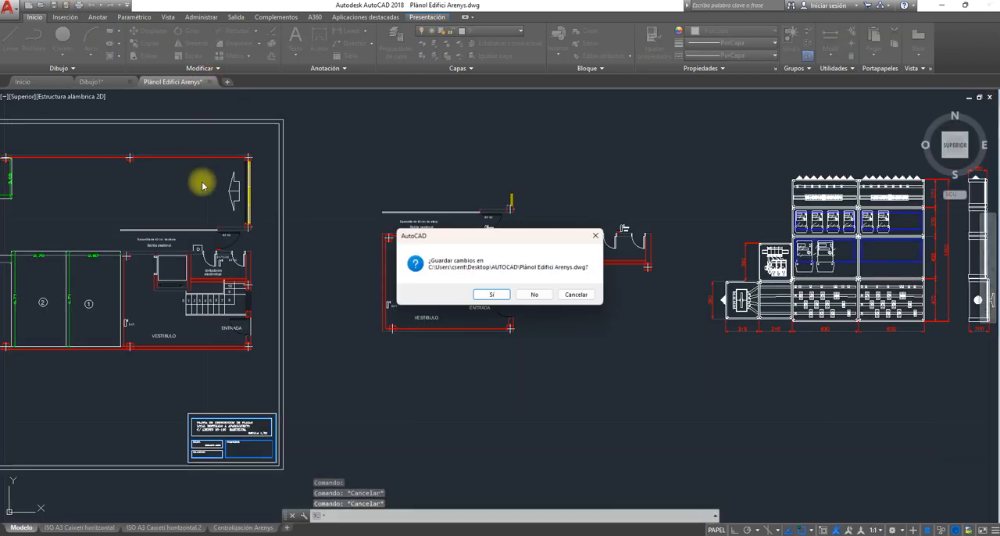
click(541, 296)
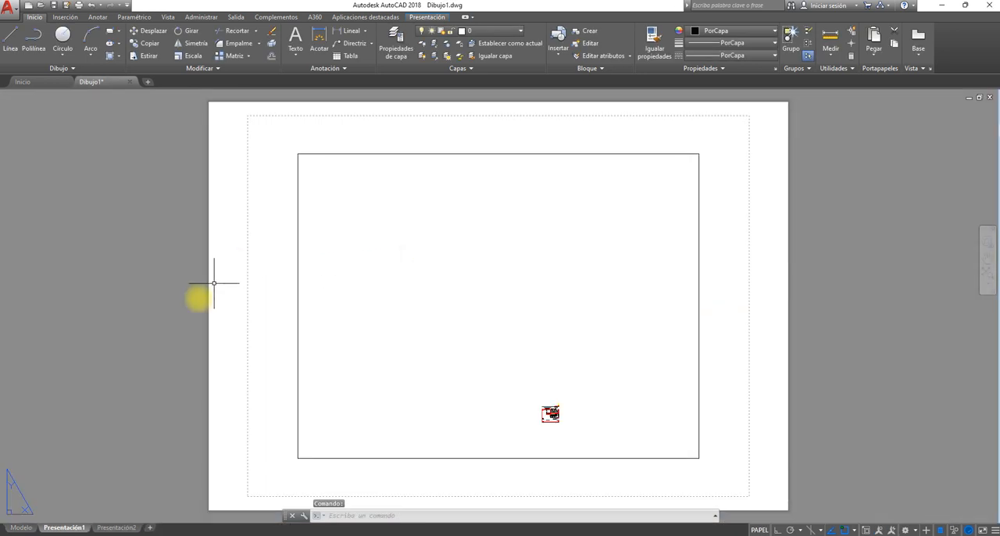
- Start creating a layout from a template and choose the caixetí A3 horitzontalcon atributs file on the desktop (Escritorio)
mouse_move(61, 530)
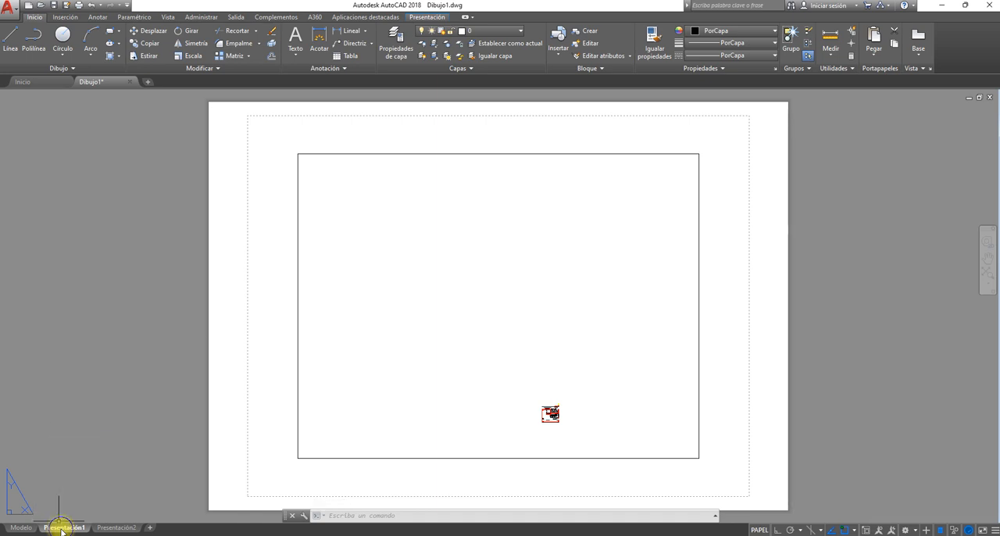
right_click(61, 528)
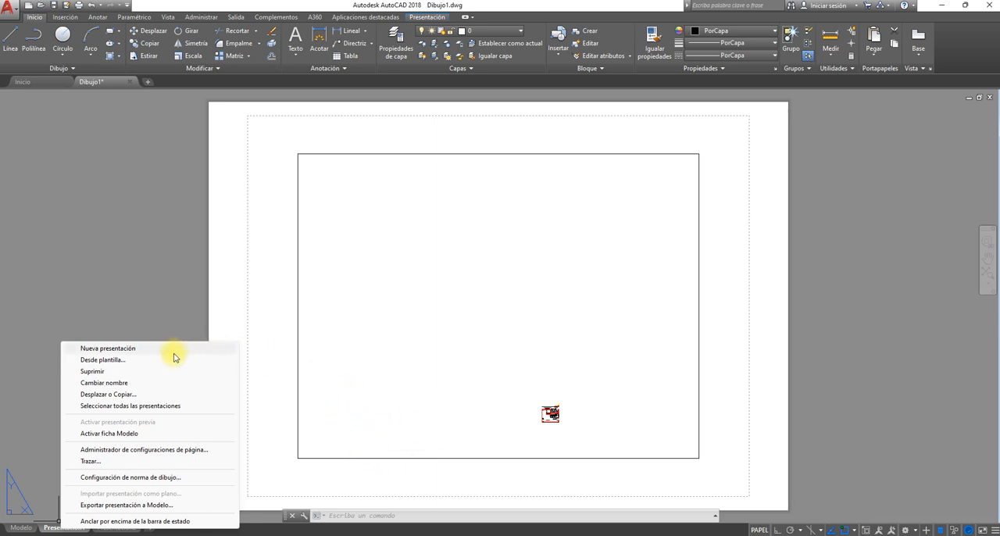
click(100, 361)
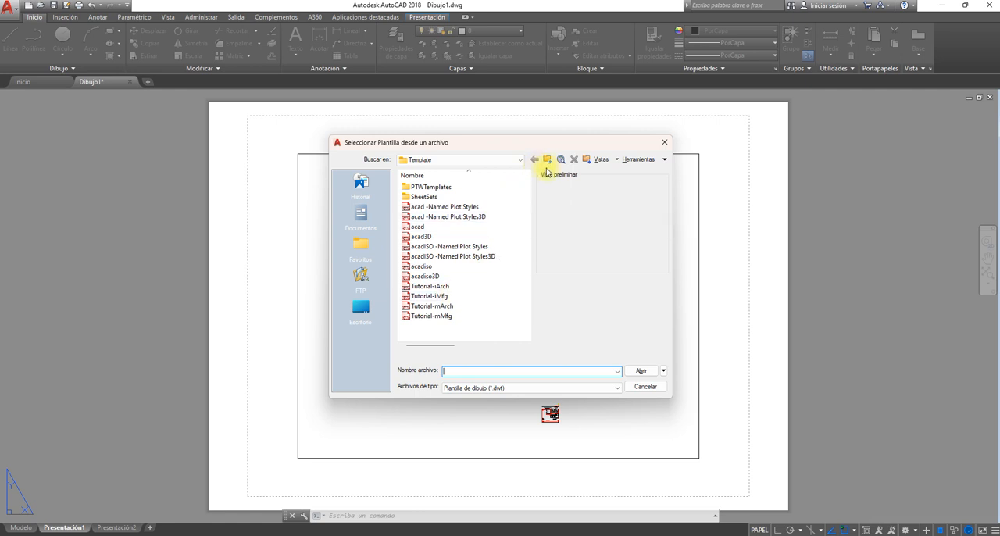
click(520, 159)
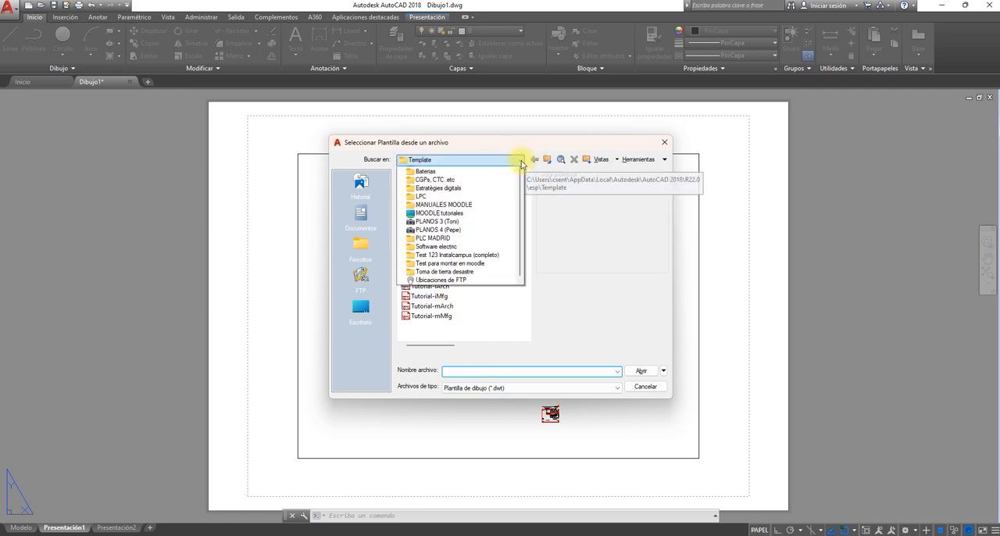
click(442, 187)
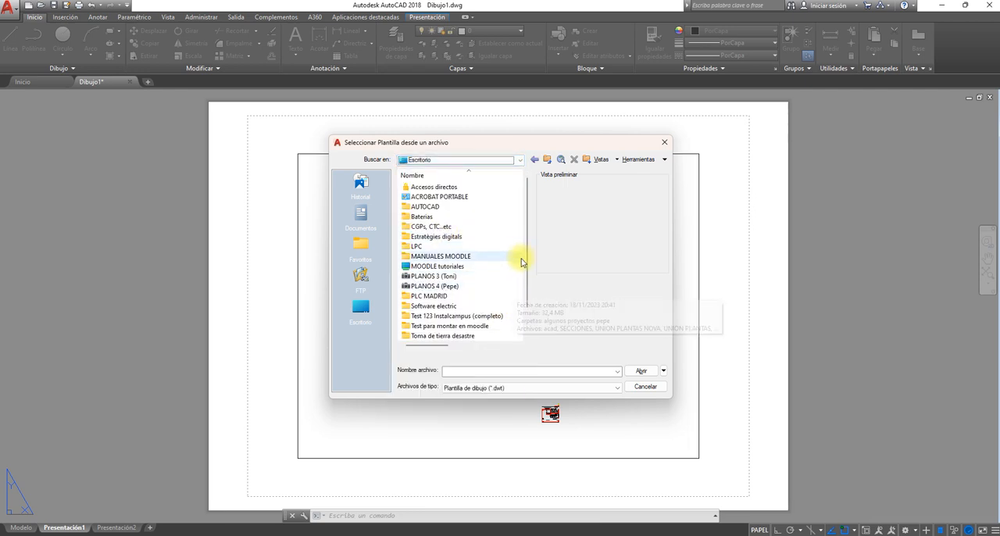
drag(526, 273, 526, 286)
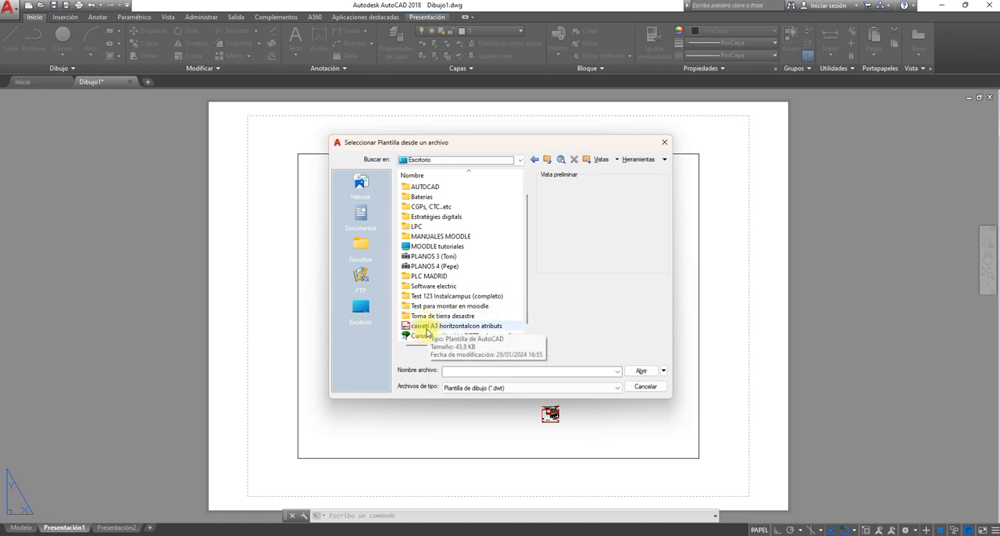
click(480, 326)
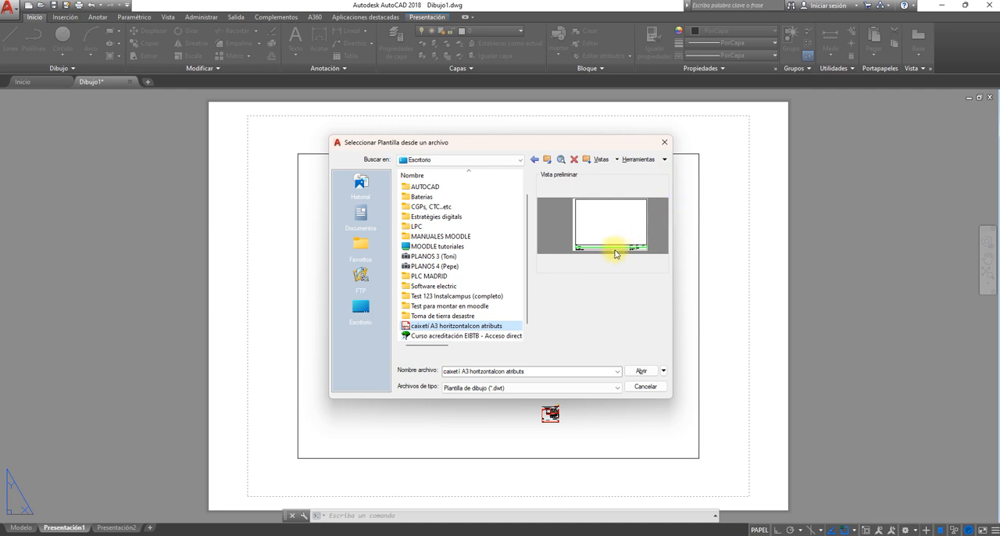
- Insert the template's Presentación1 layout into Dibujo1 and show the inserted layout with its title block
click(640, 372)
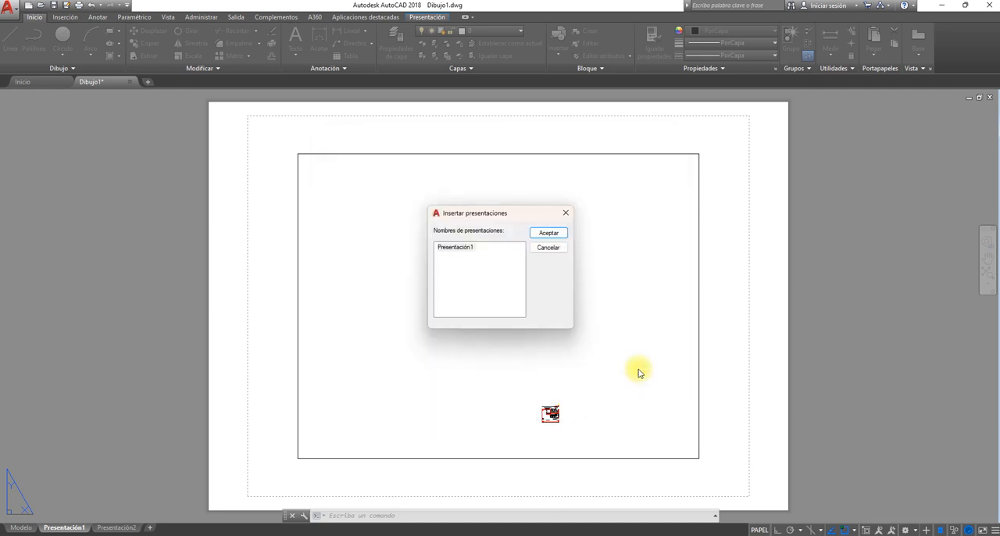
click(464, 249)
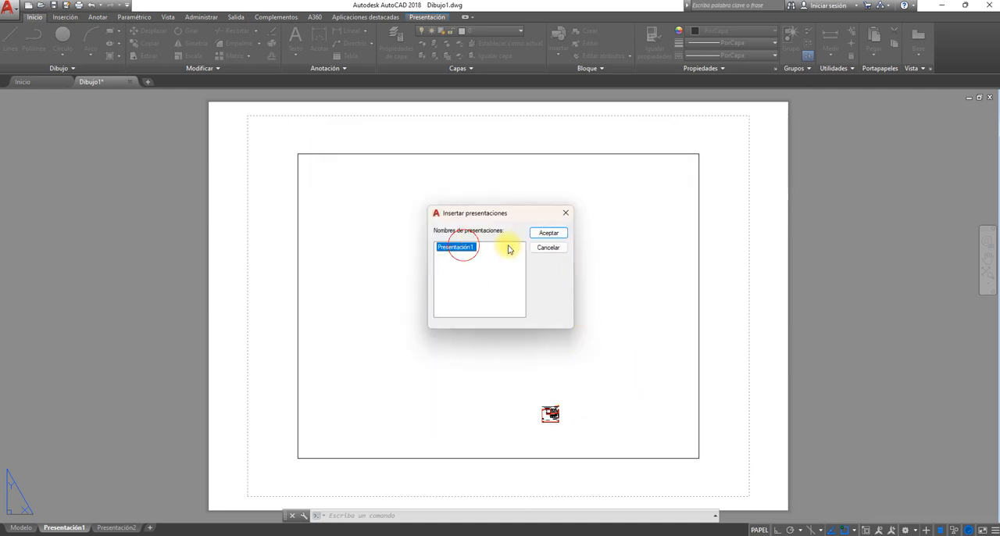
click(548, 233)
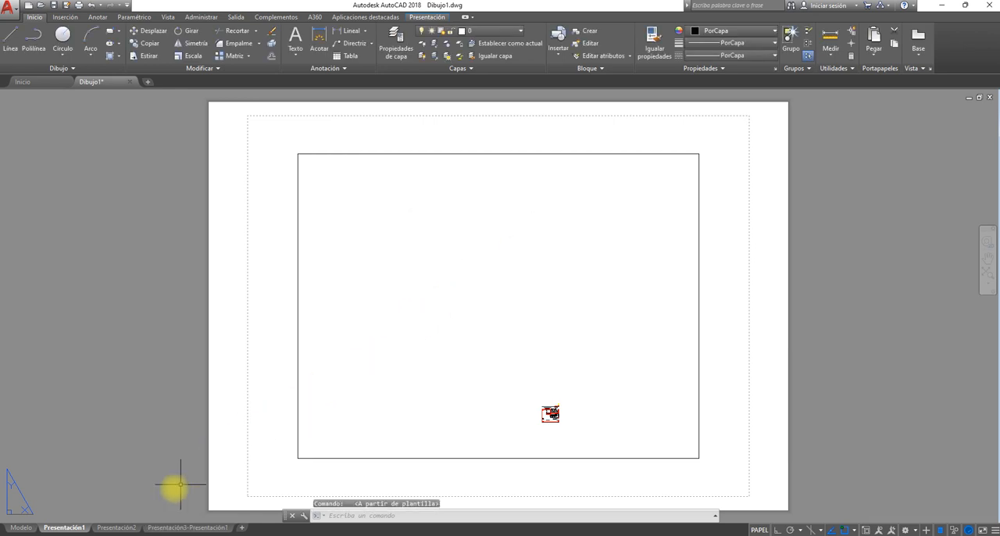
click(116, 528)
click(160, 528)
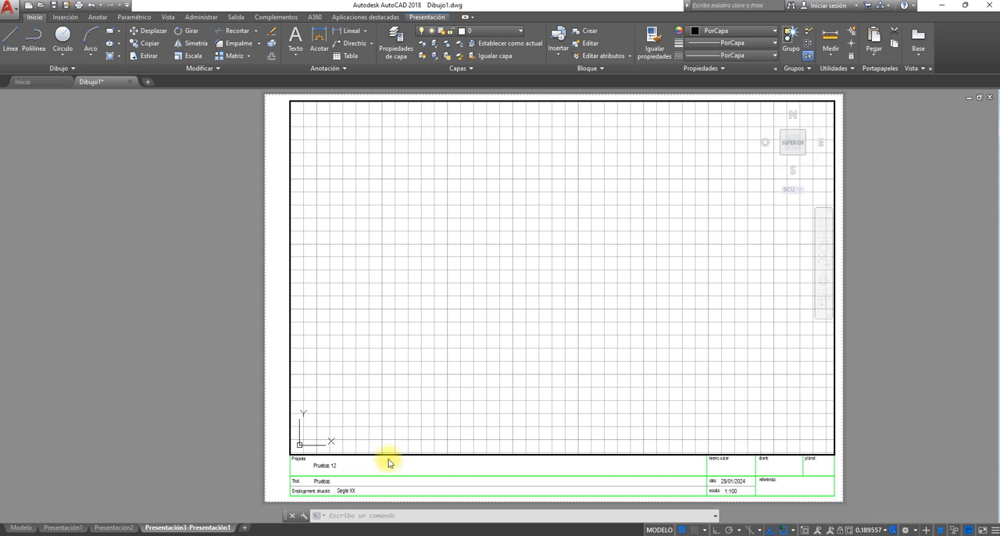
- Delete the default Presentación2 and Presentación1 layouts, keeping only the layout inserted from the template
click(116, 527)
right_click(119, 526)
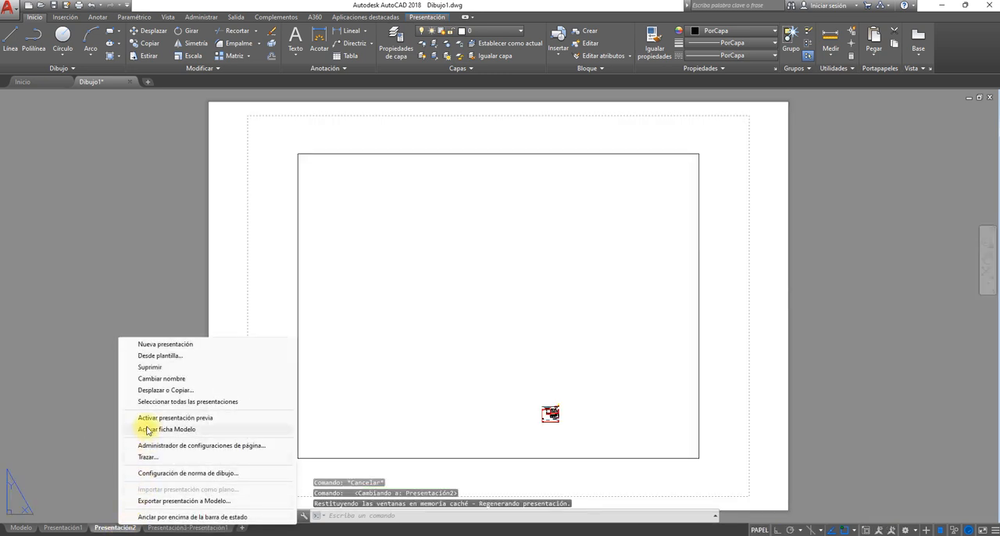
click(150, 367)
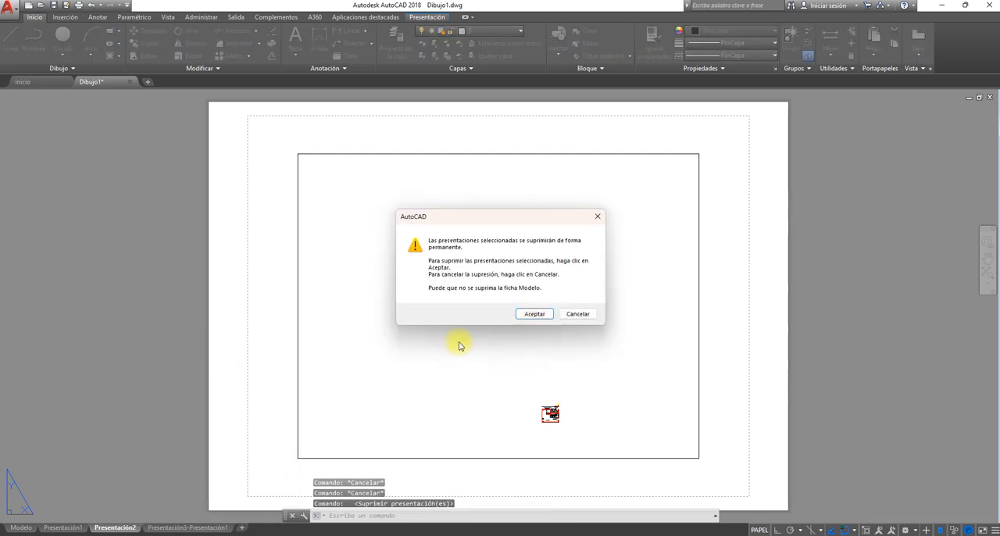
click(528, 315)
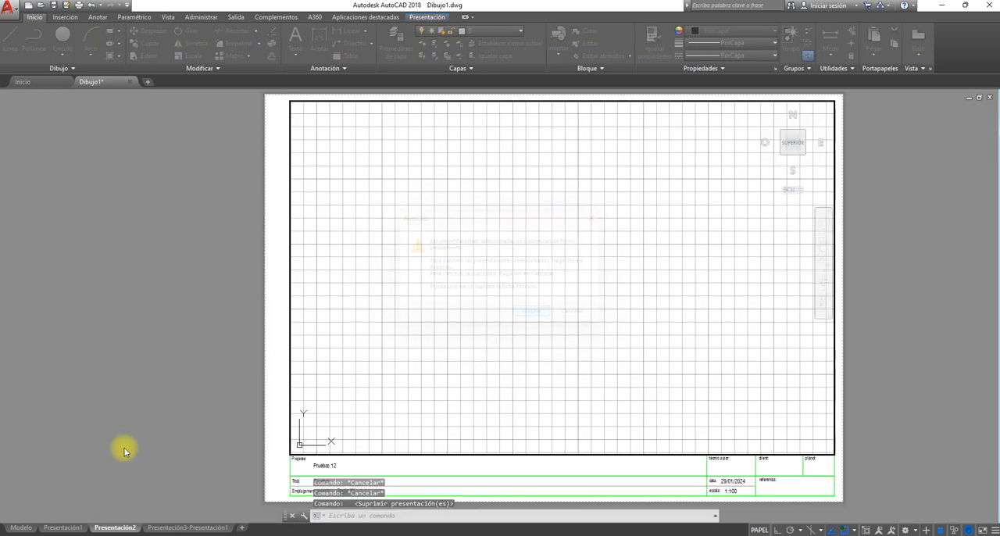
right_click(68, 529)
click(99, 367)
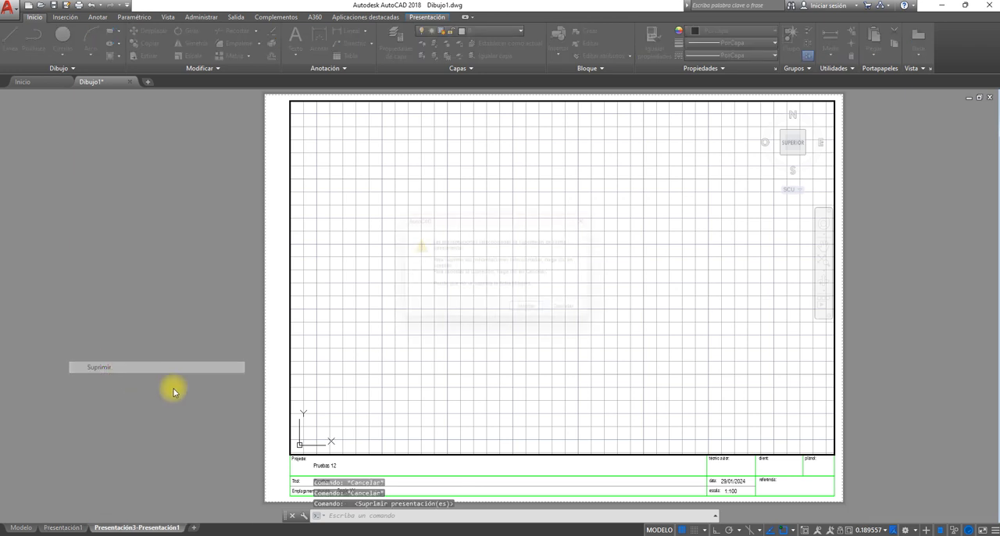
click(530, 314)
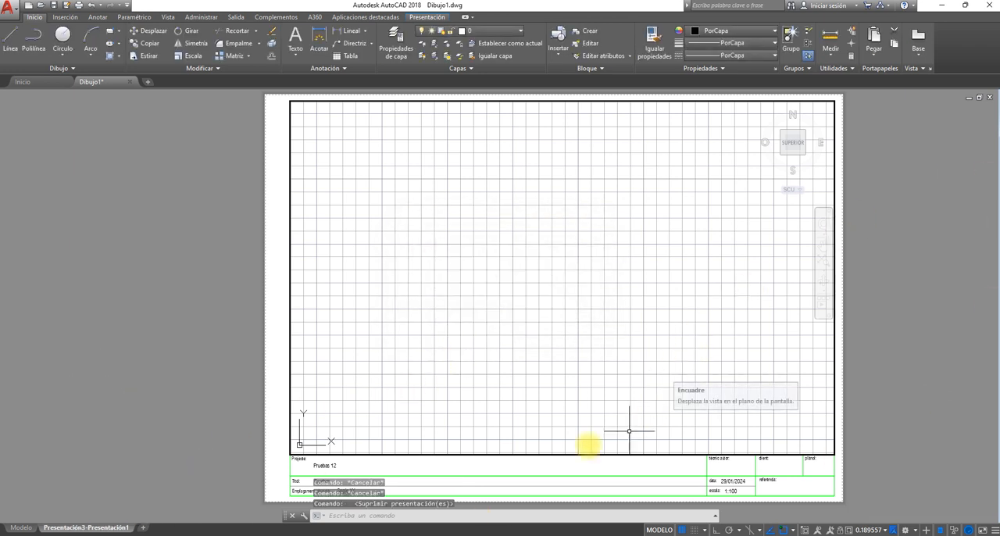
key(Escape)
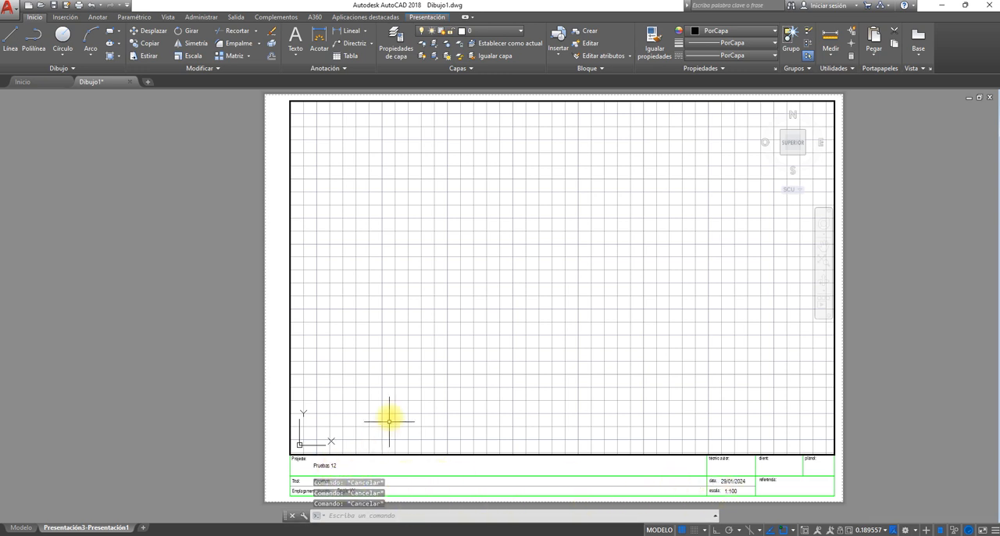
- In paper space, set the title block's EMPLAÇAMENT attribute to Valencia, TÍTOL to Rehabilitación and PROJECTE to ejecución
double_click(325, 468)
double_click(325, 466)
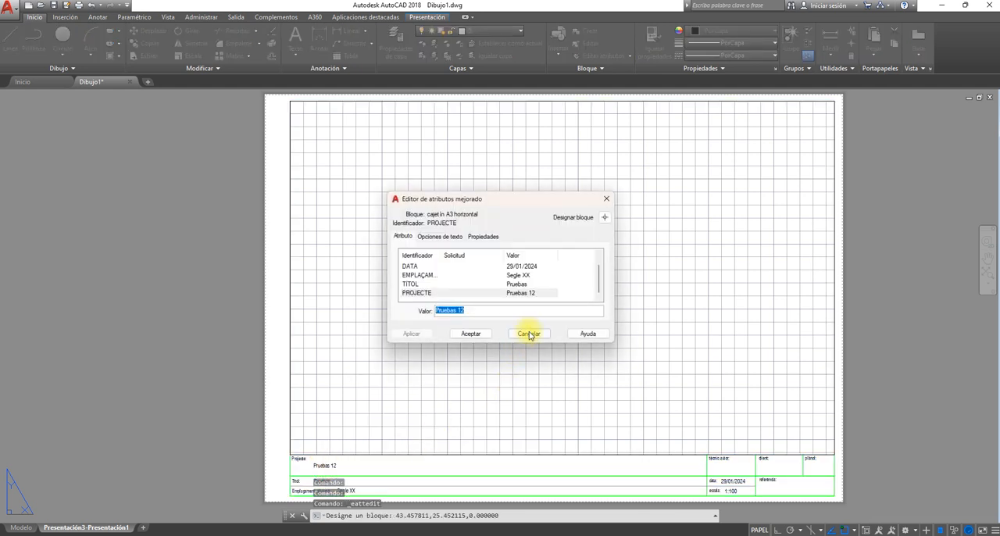
click(529, 333)
click(319, 463)
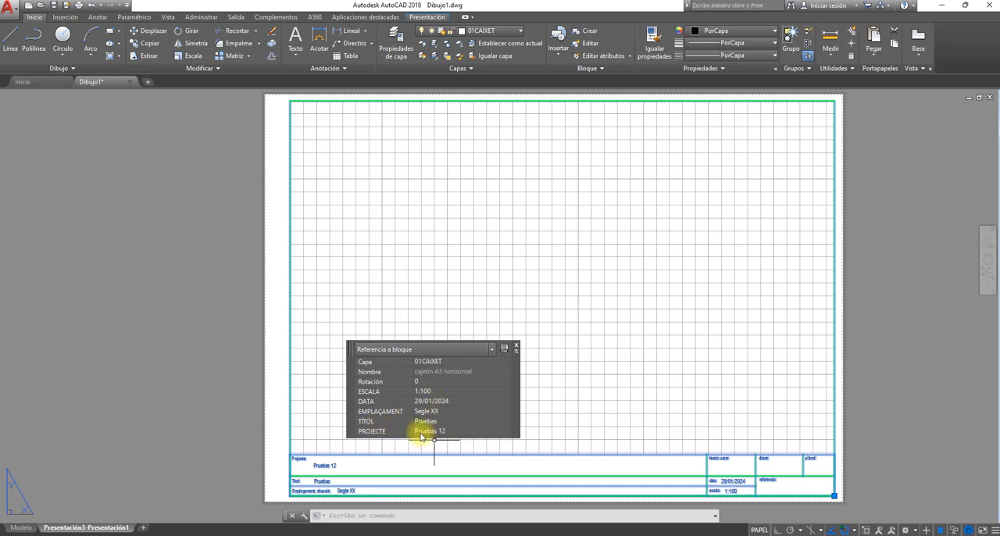
click(449, 411)
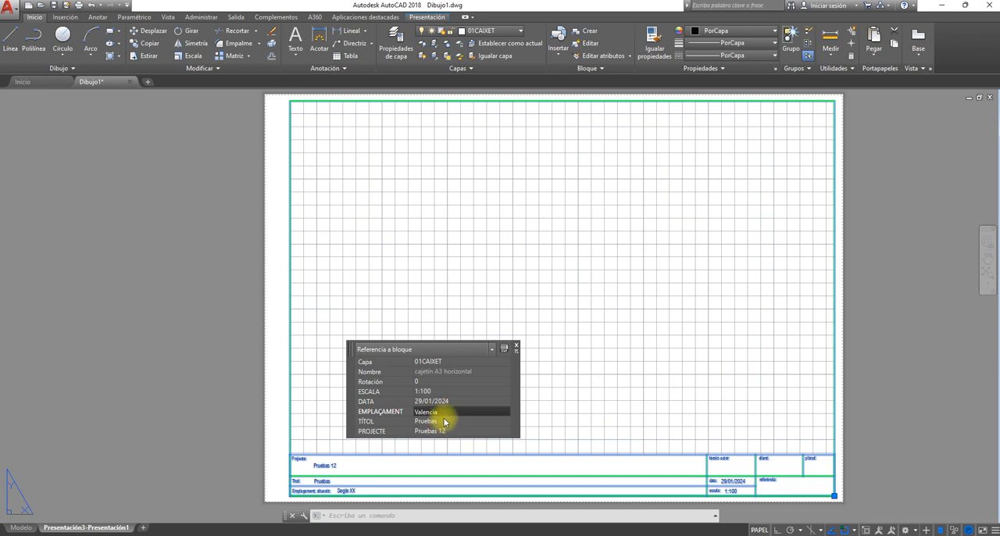
click(447, 422)
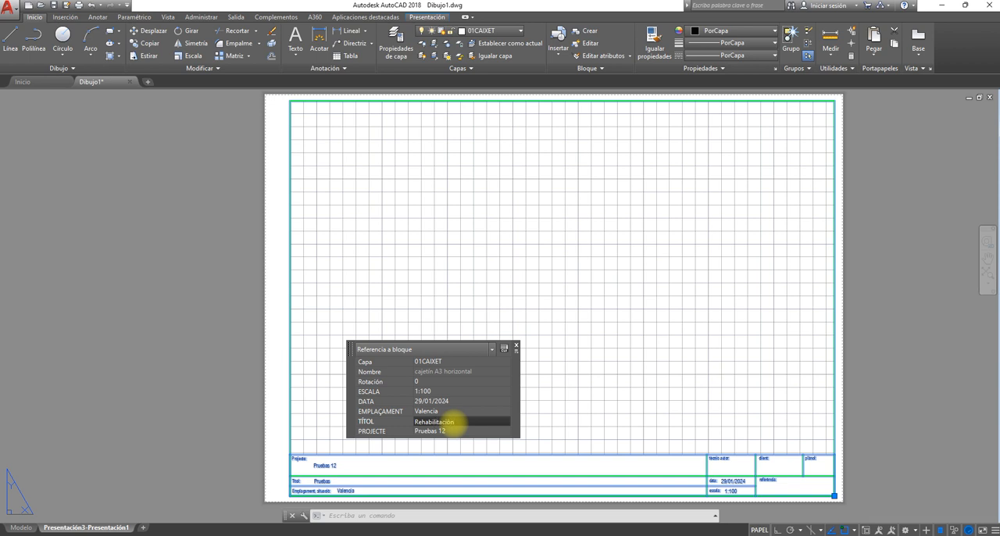
click(442, 432)
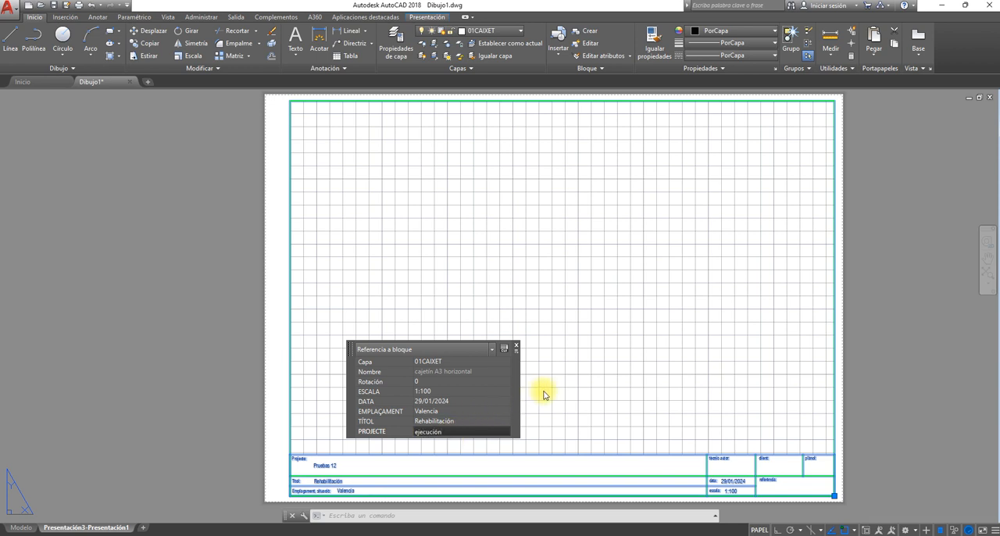
key(Return)
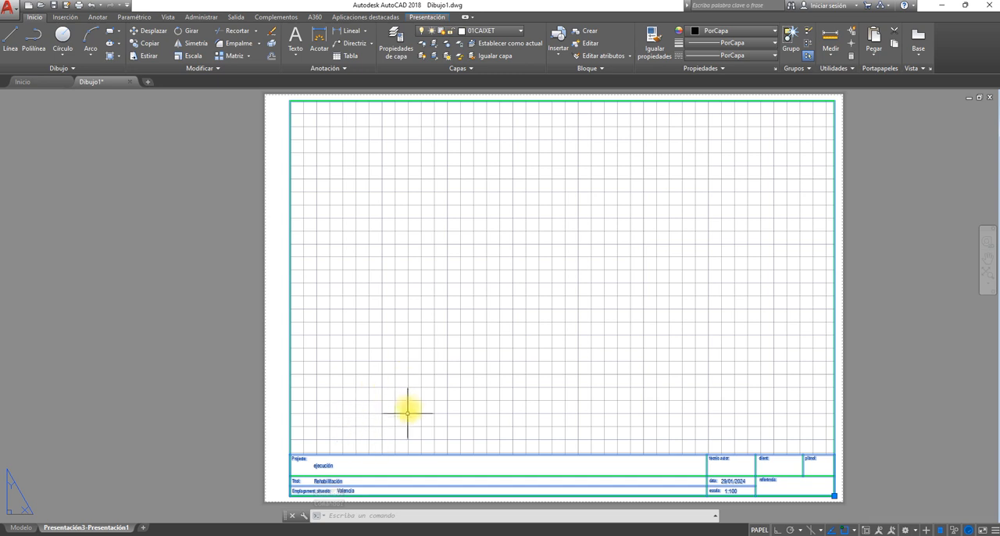
- Examine the values filled into the title block on the layout, and clear the block selection
scroll(390, 406, up, 5)
scroll(364, 411, down, 5)
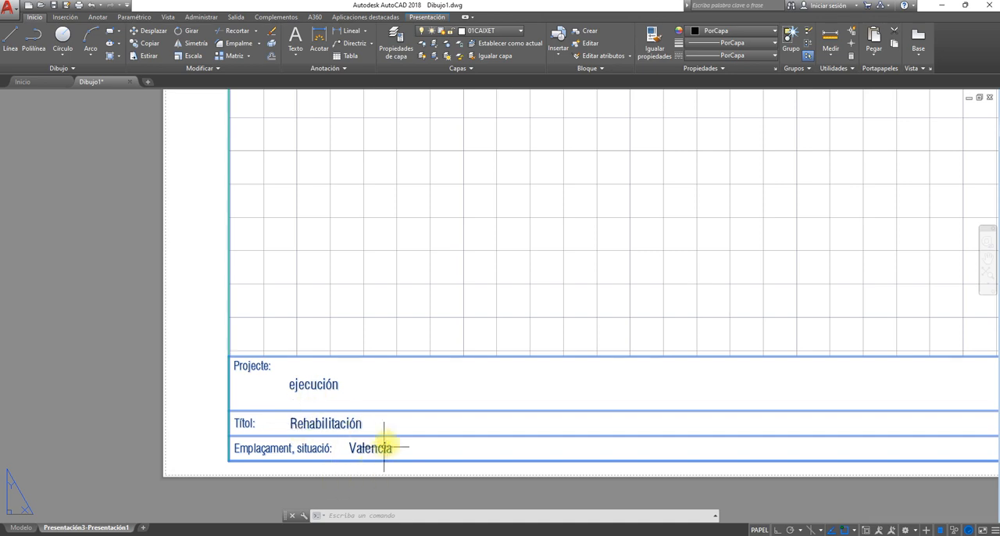
scroll(395, 383, down, 4)
middle_drag(487, 328, 357, 413)
middle_drag(502, 459, 515, 442)
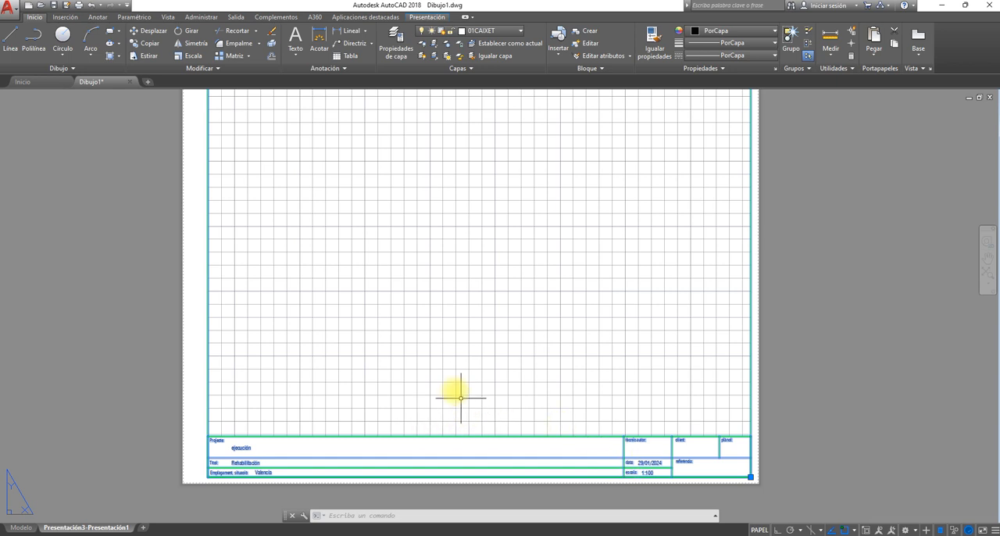
mouse_move(458, 393)
middle_down()
mouse_move(453, 383)
mouse_move(474, 395)
middle_up()
key(Escape)
key(Escape)
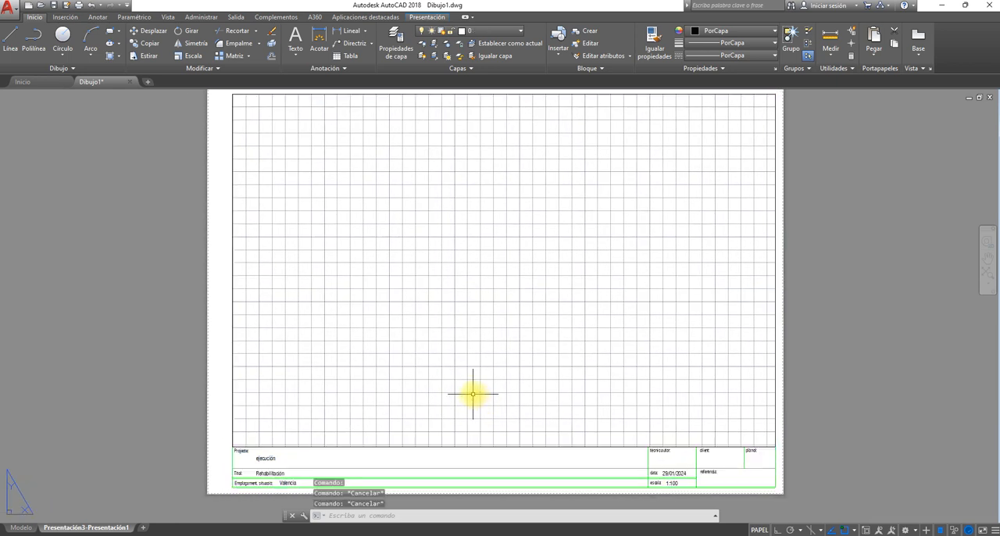
- Review the title block's attributes in the attribute editor and set EMPLAÇAMENT to Mallorca
double_click(267, 459)
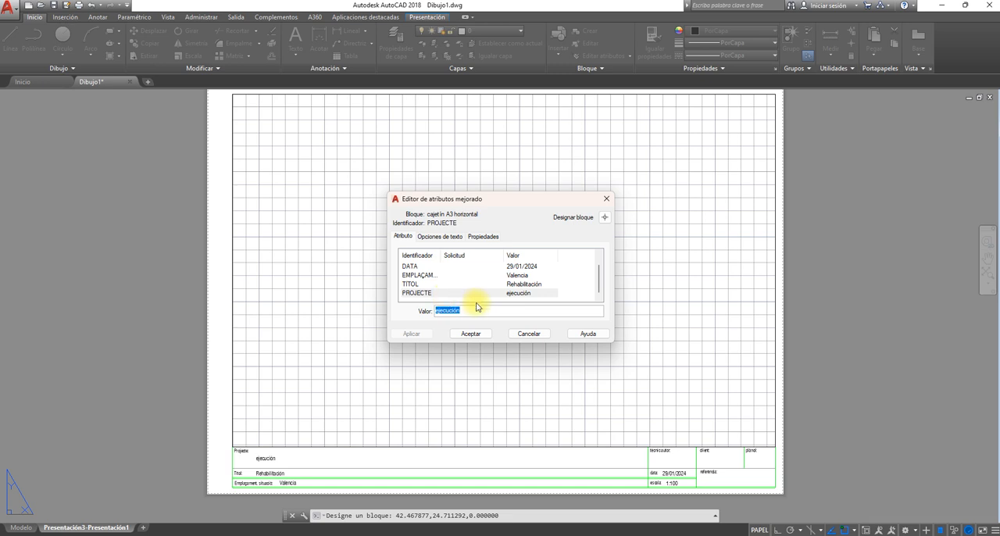
click(423, 294)
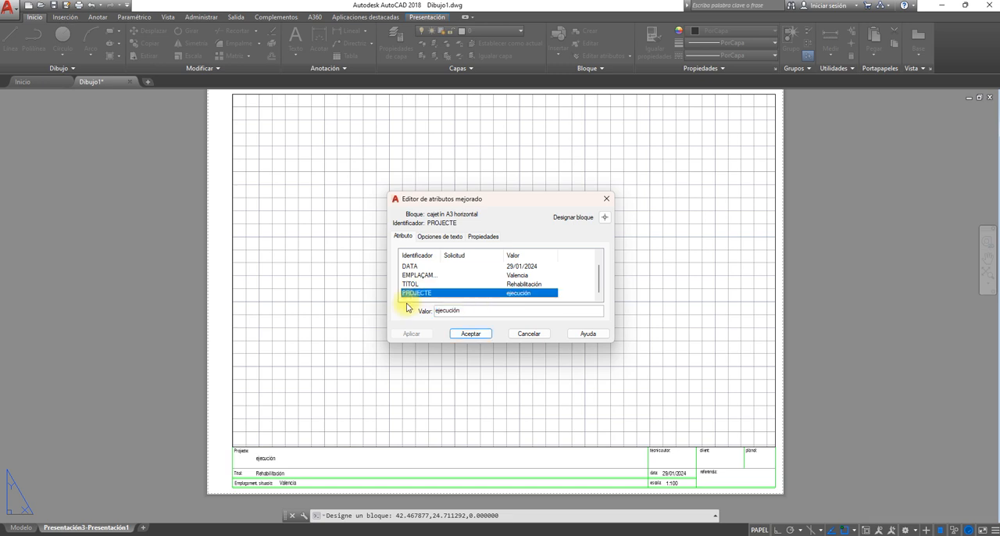
click(419, 285)
click(419, 275)
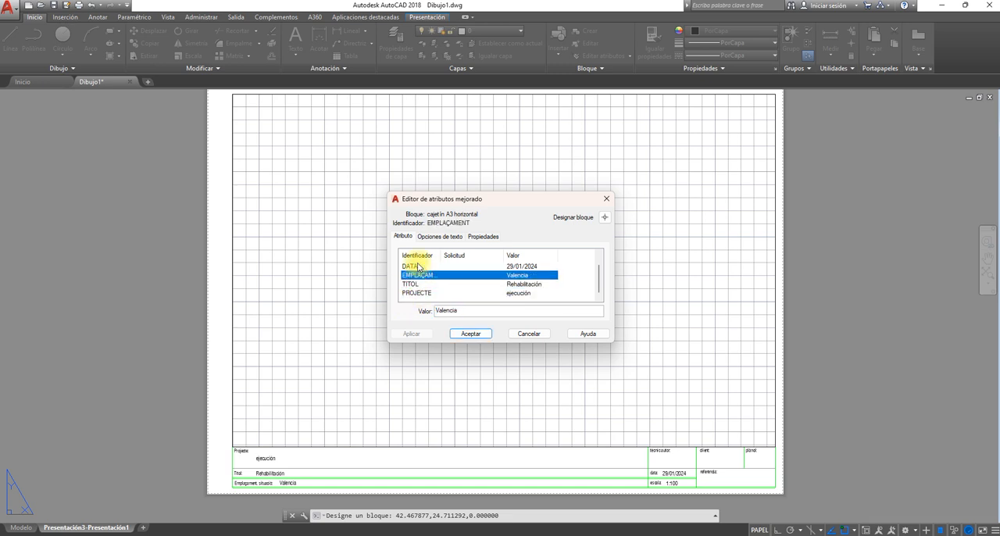
click(417, 267)
click(422, 276)
click(419, 284)
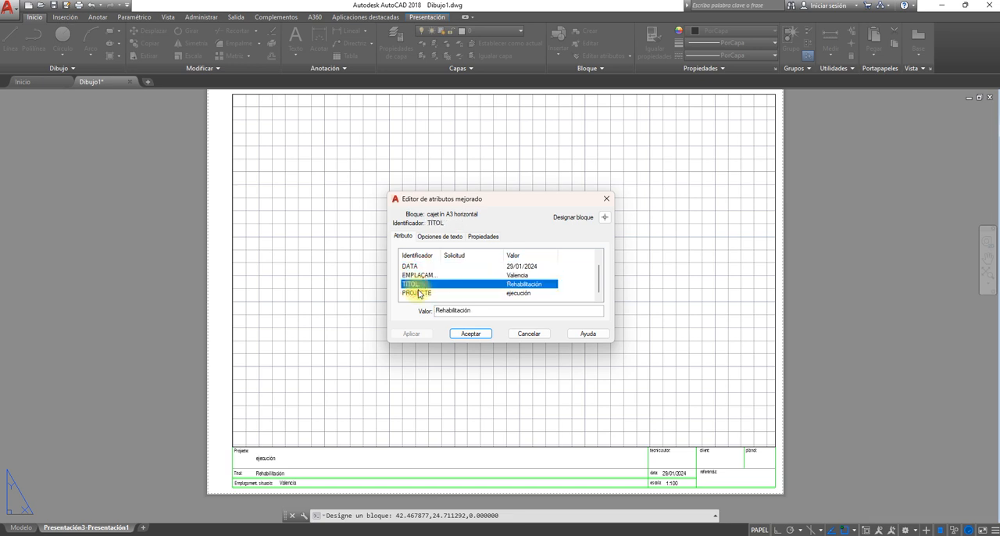
click(418, 293)
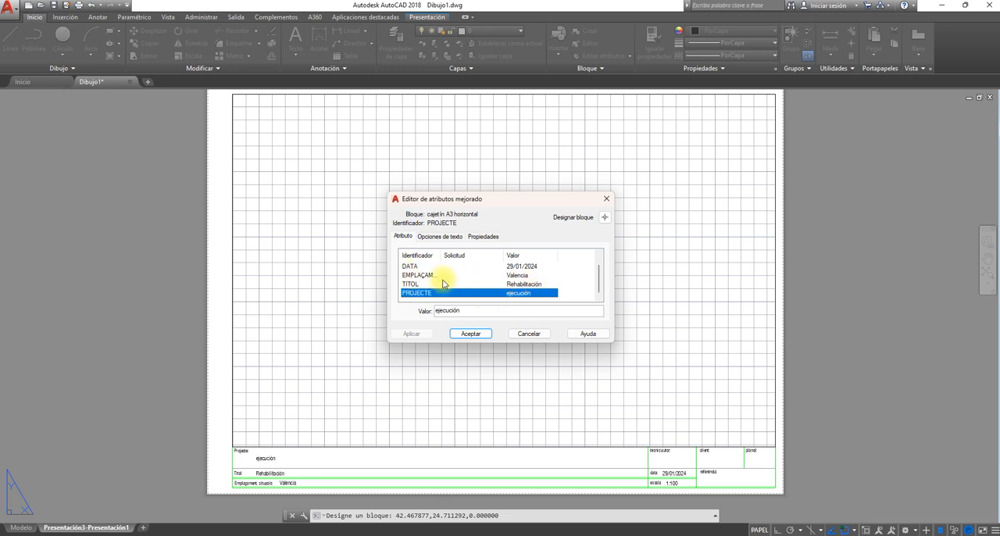
click(414, 276)
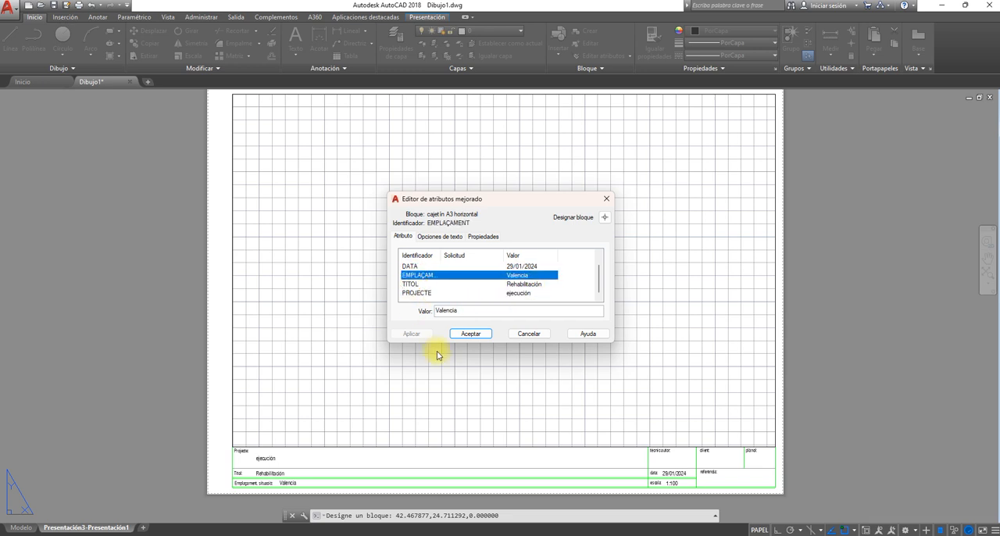
drag(469, 311, 436, 315)
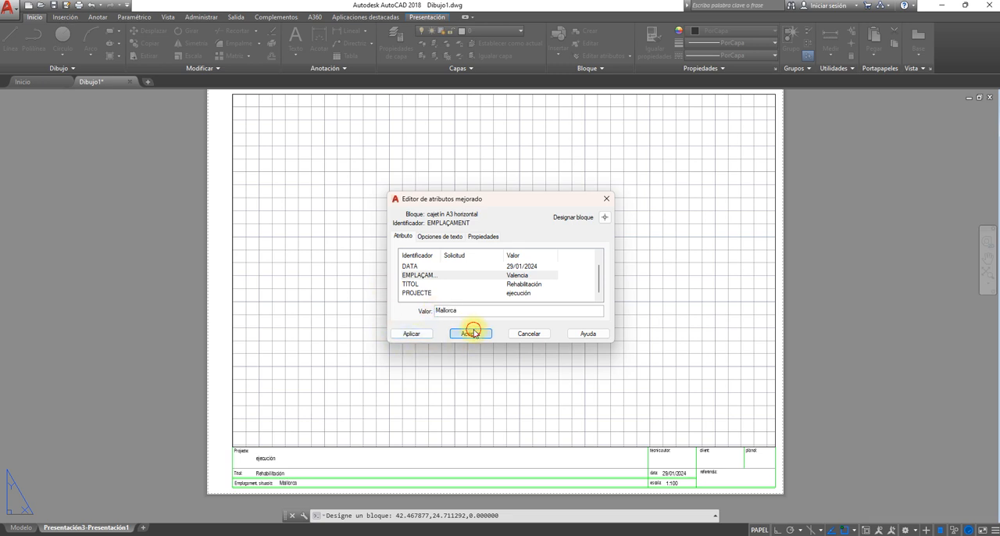
click(473, 334)
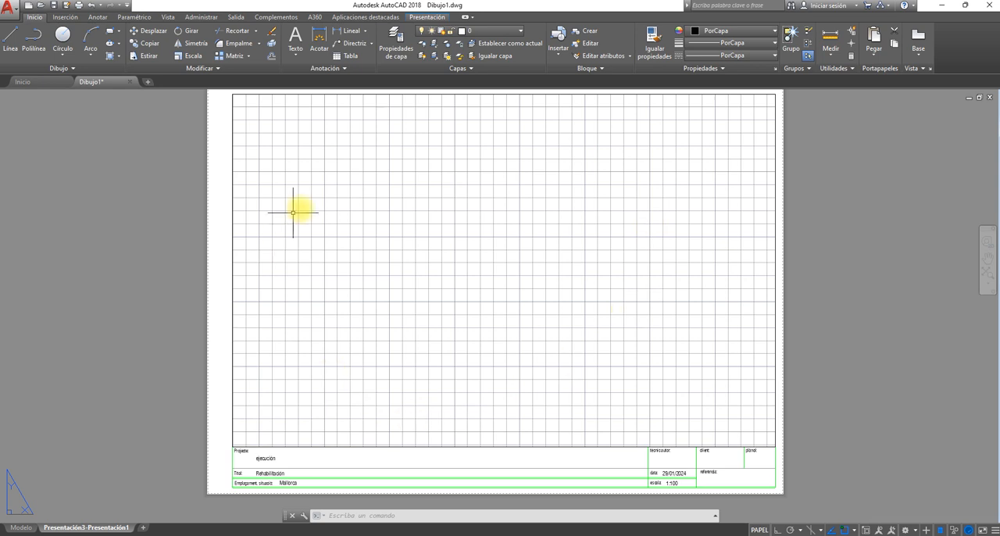
- Activate the layout's viewport and set its scale to 1:50
double_click(350, 288)
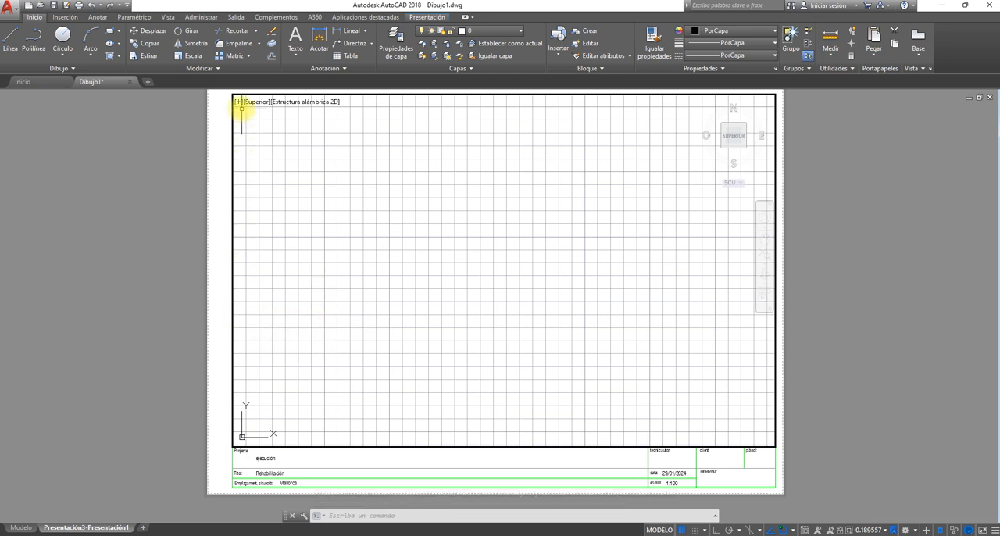
double_click(212, 162)
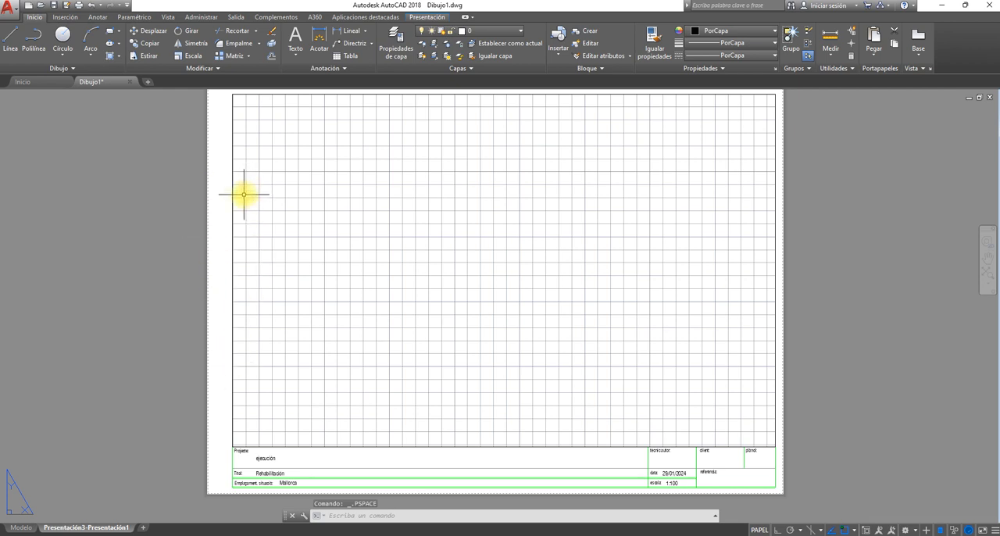
double_click(346, 221)
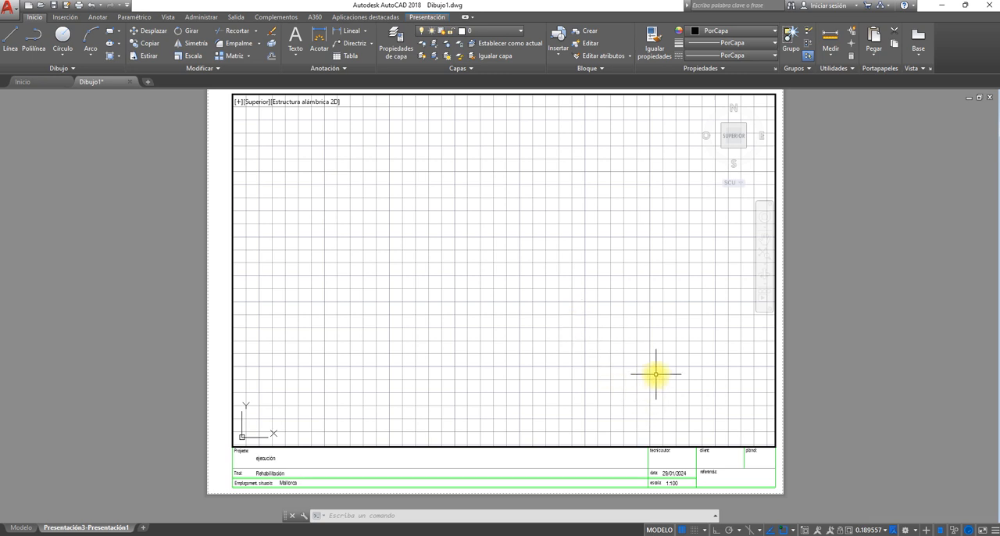
click(863, 530)
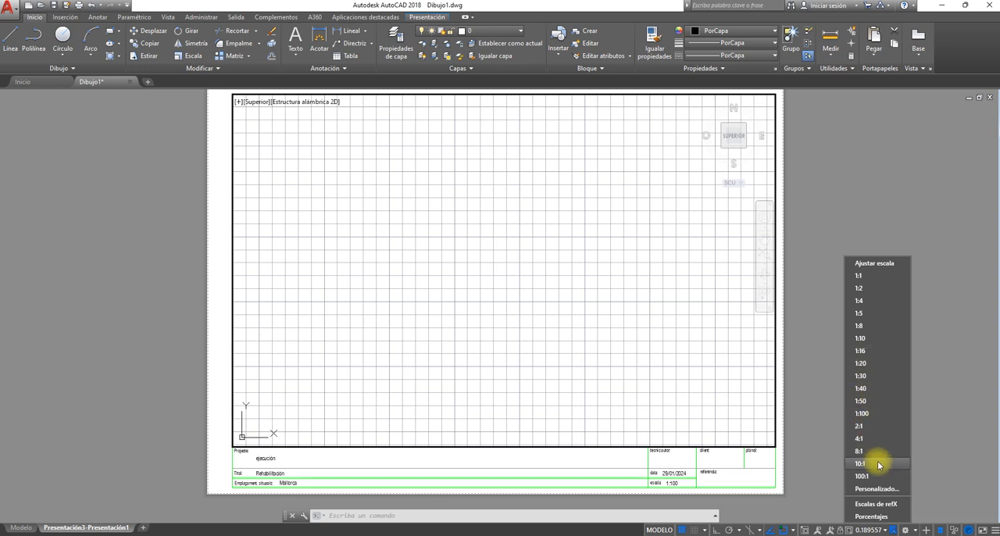
click(860, 401)
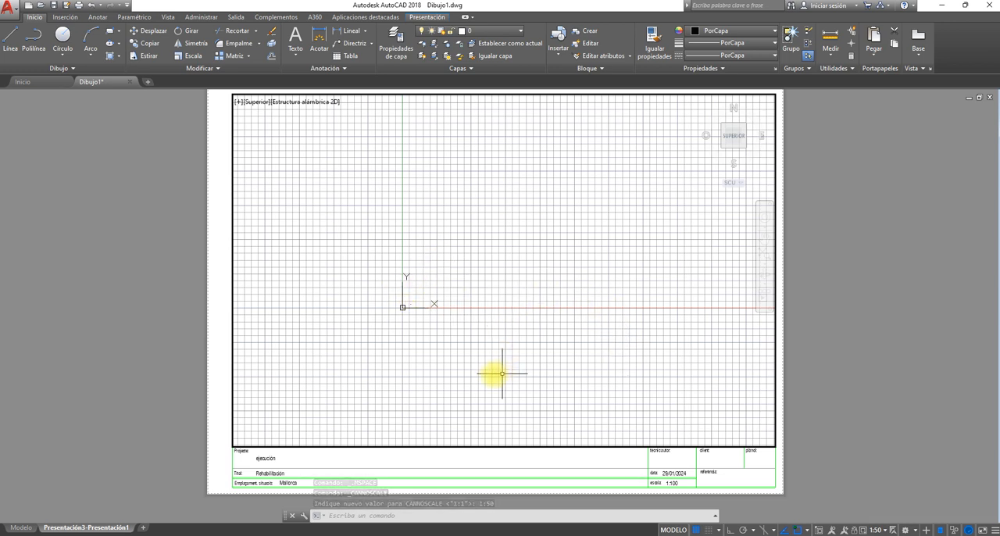
- Check the floor plan in model space, return to the layout and zoom its viewport to the drawing extents
click(22, 527)
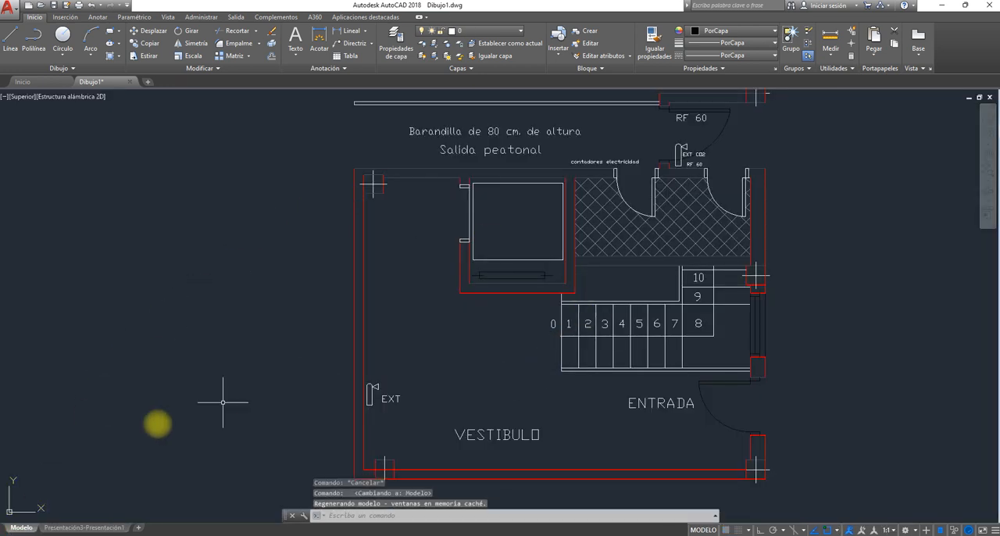
click(67, 527)
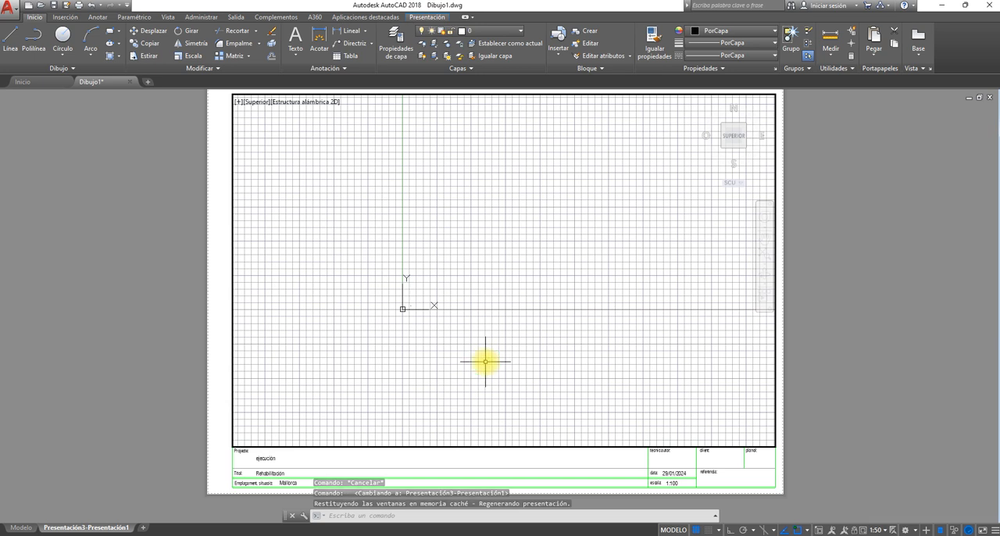
middle_drag(486, 361, 481, 353)
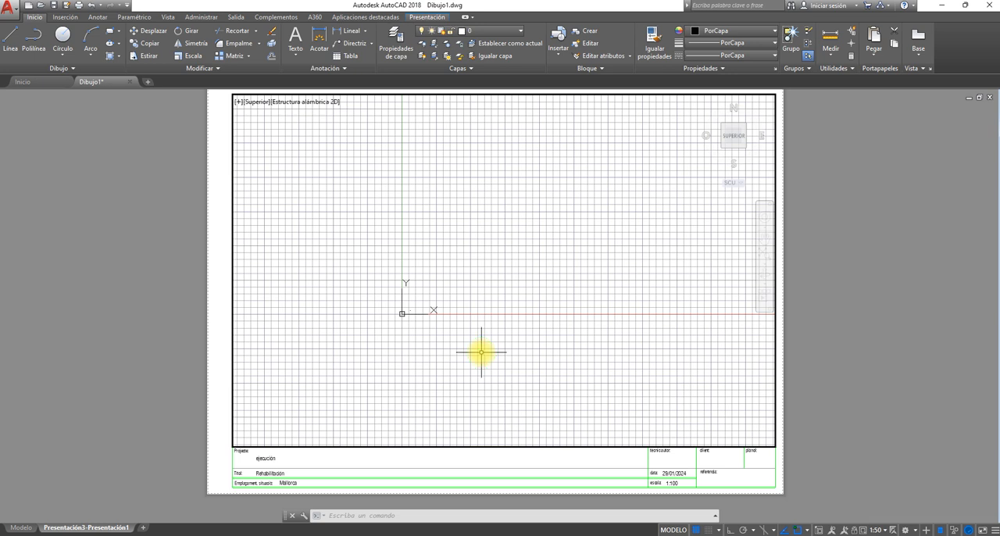
key(Escape)
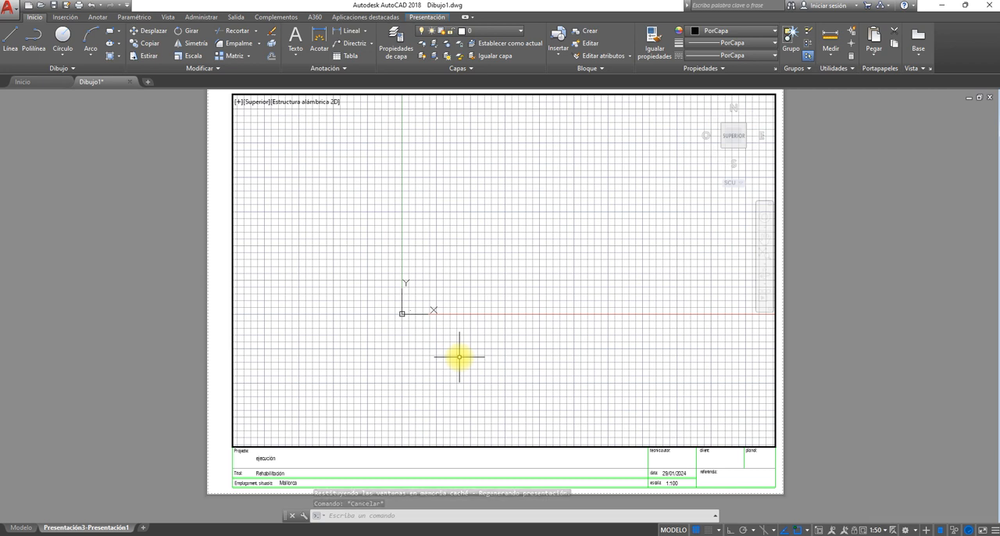
middle_click(459, 349)
middle_click(460, 350)
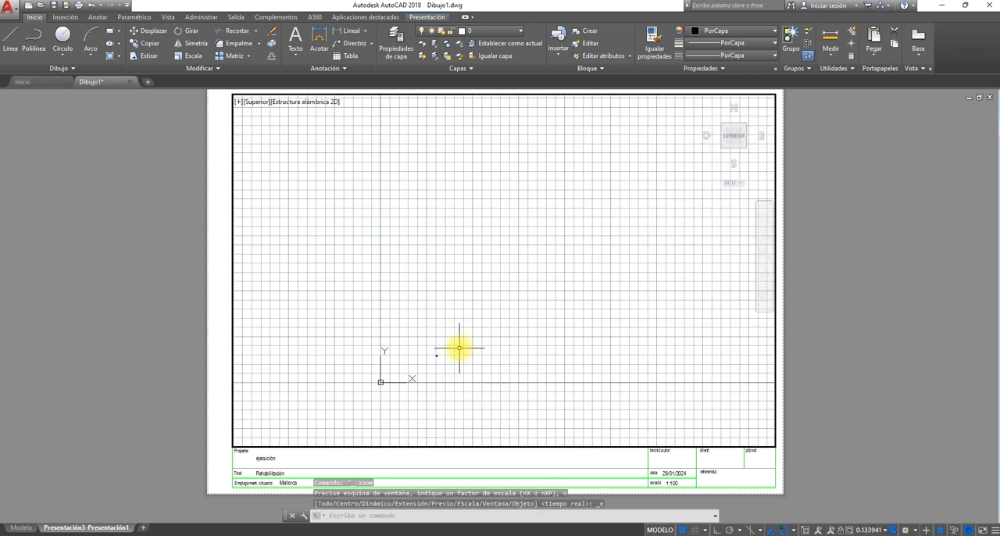
scroll(456, 346, up, 3)
middle_click(455, 347)
middle_click(455, 346)
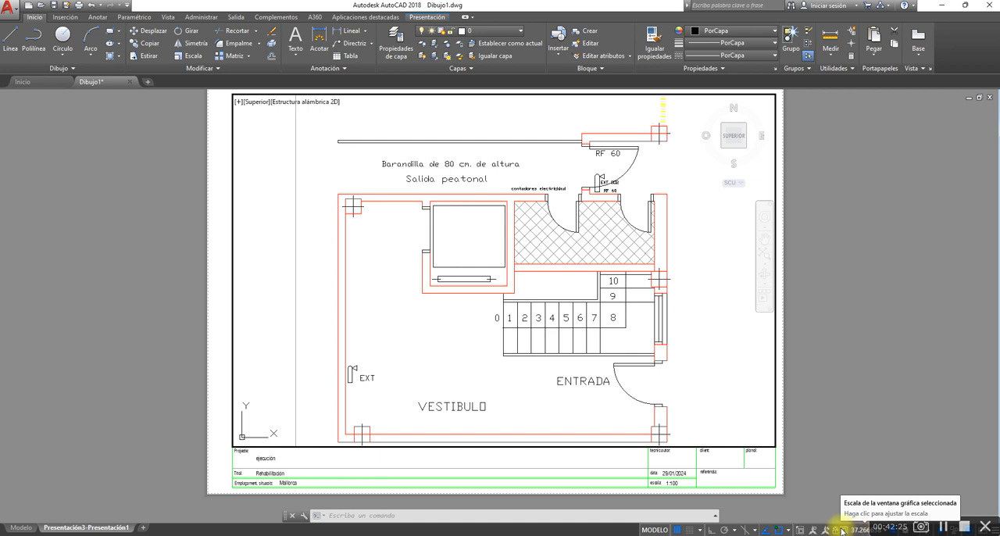
- Try viewport scales of 1:40 and 1:1 for the floor plan
click(862, 530)
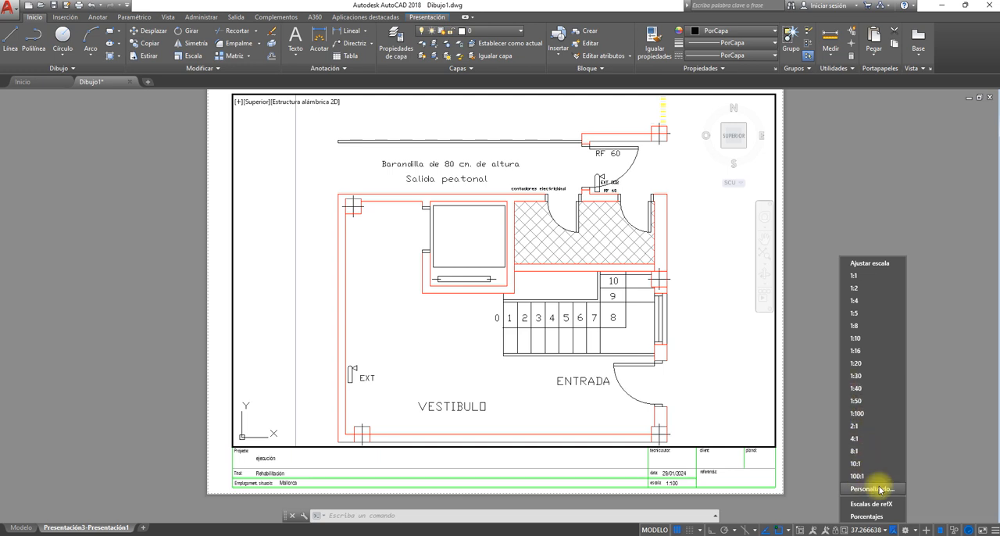
click(857, 388)
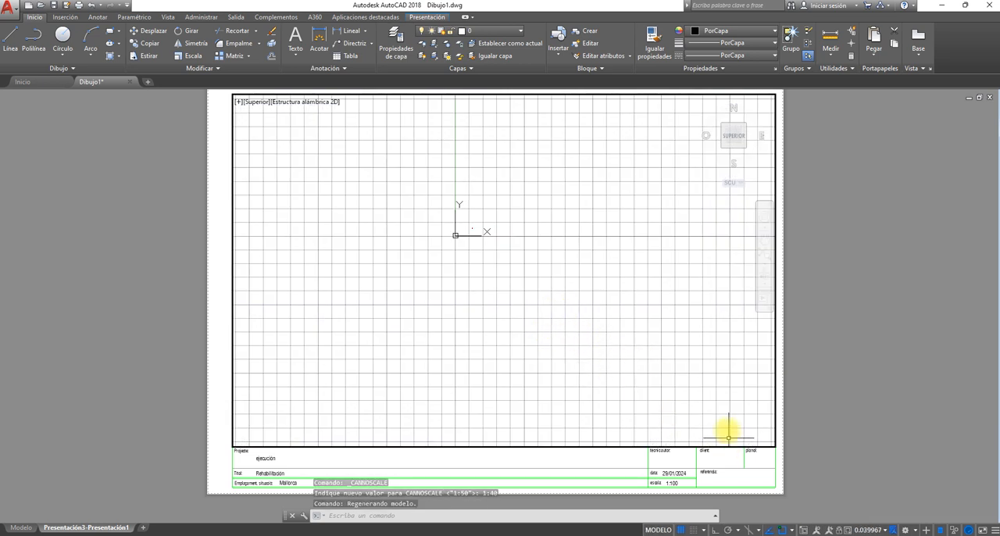
scroll(465, 246, up, 6)
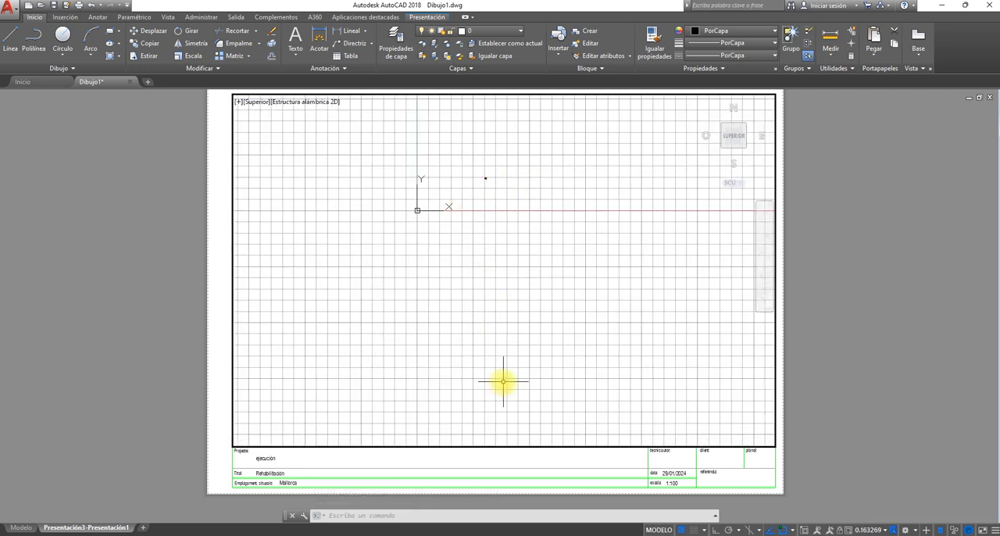
click(864, 530)
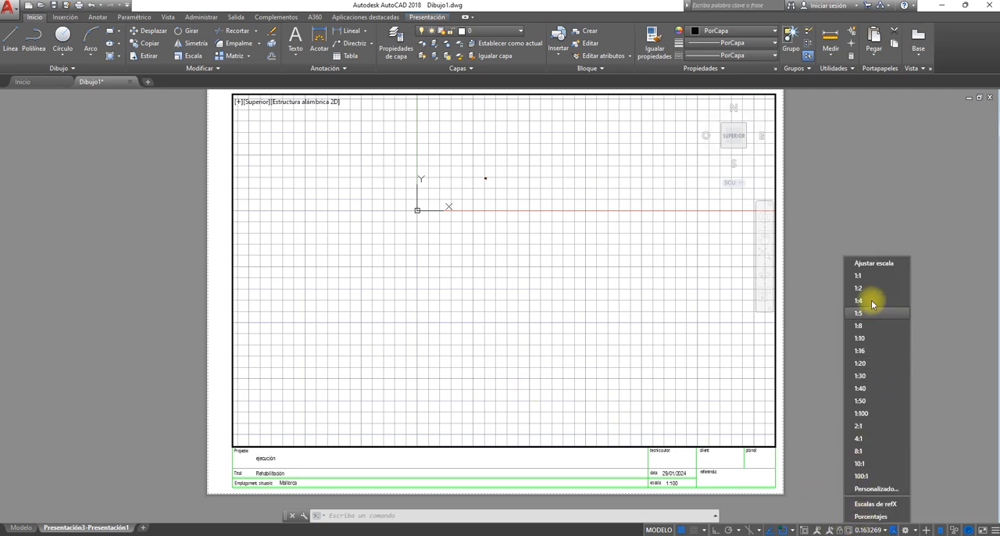
click(859, 275)
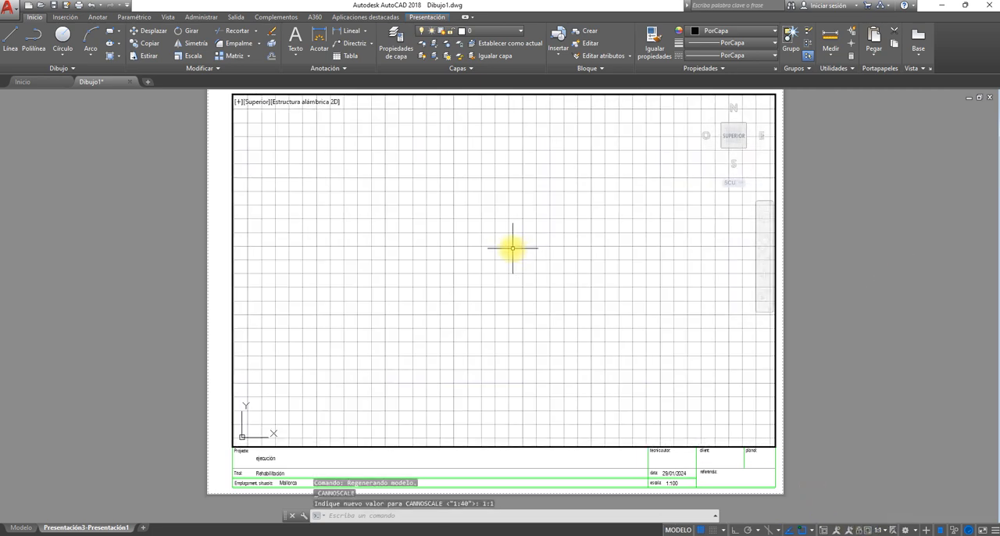
scroll(493, 237, down, 4)
scroll(487, 224, up, 4)
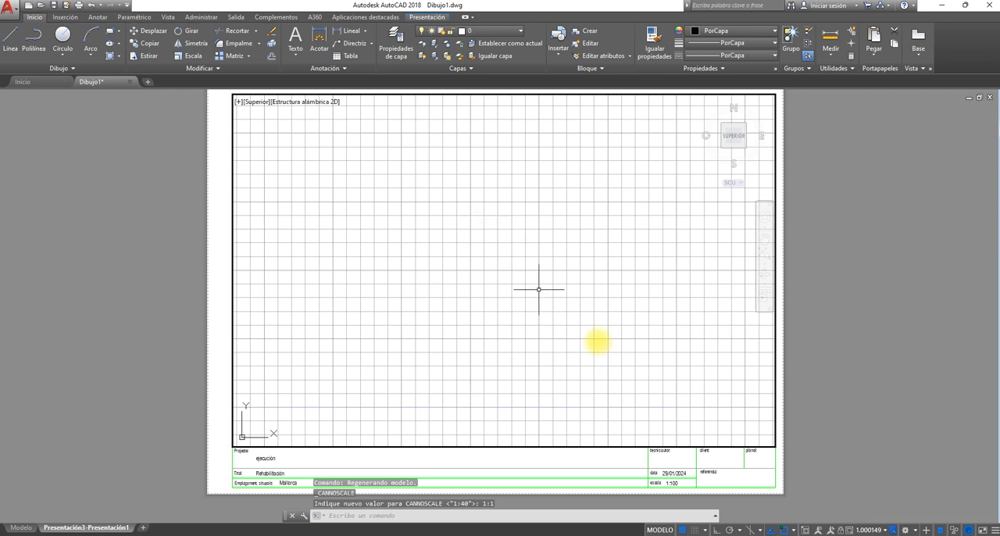
- Fit the whole floor plan in the viewport by zooming to extents, and return to paper space
middle_drag(538, 207, 493, 440)
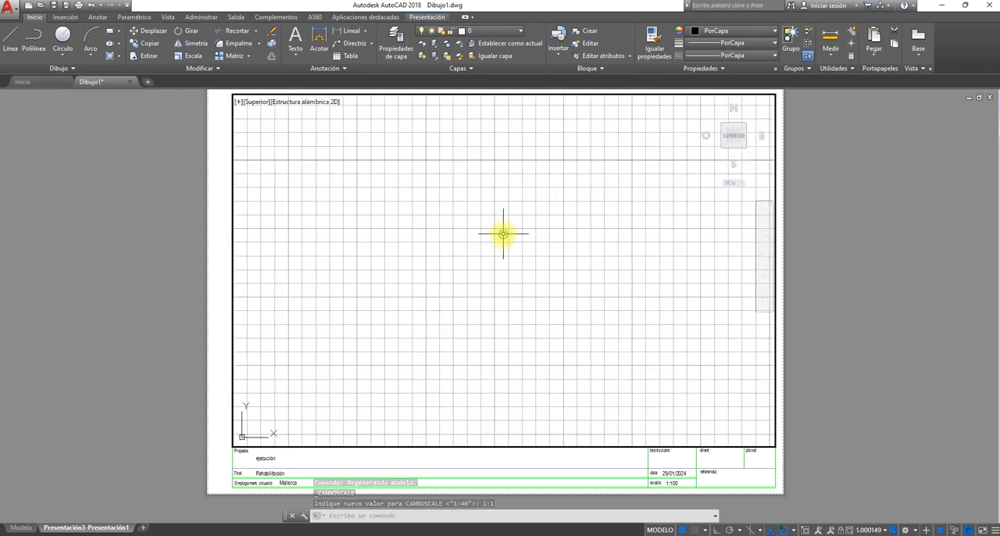
middle_drag(503, 234, 506, 295)
middle_click(504, 296)
middle_click(504, 296)
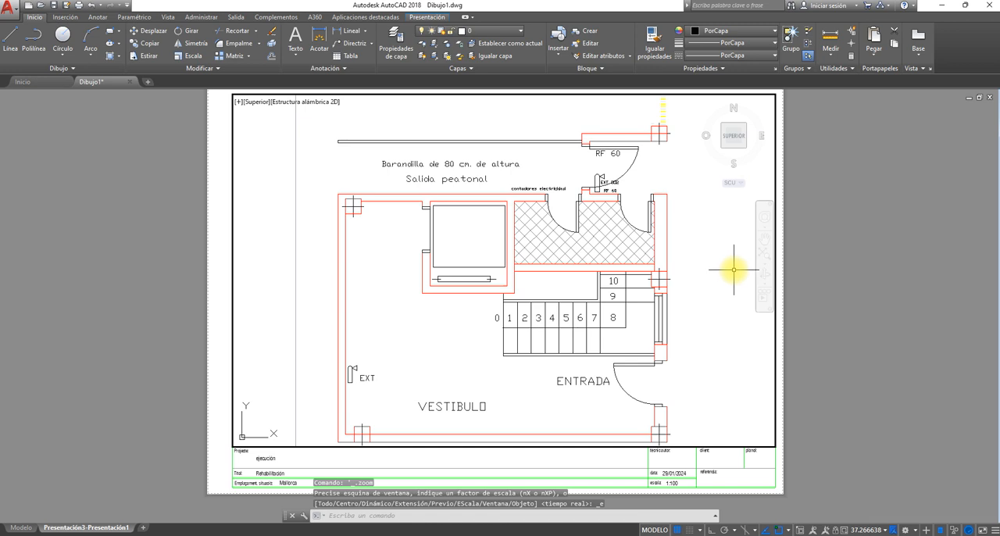
double_click(800, 339)
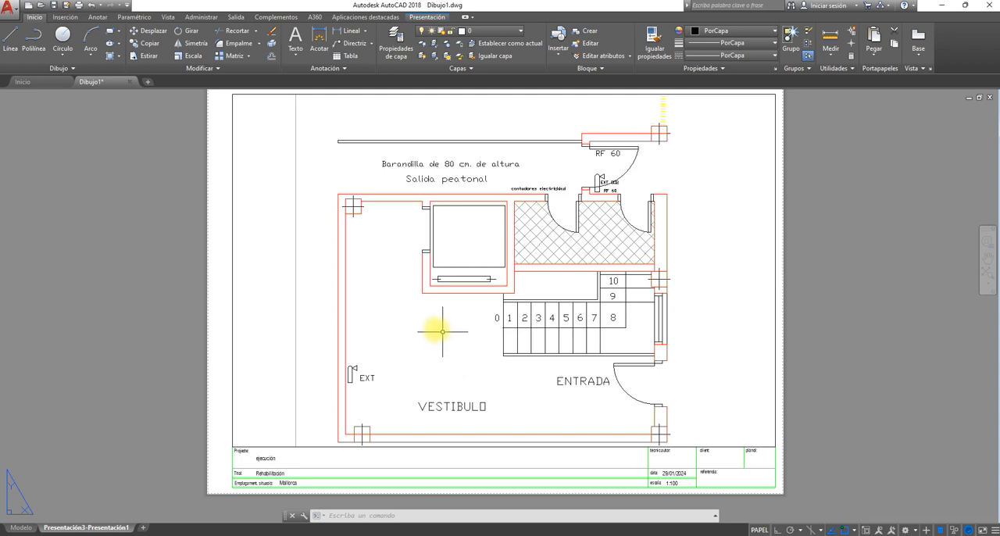
- Open the layer properties manager to review the layers' plot settings
click(395, 47)
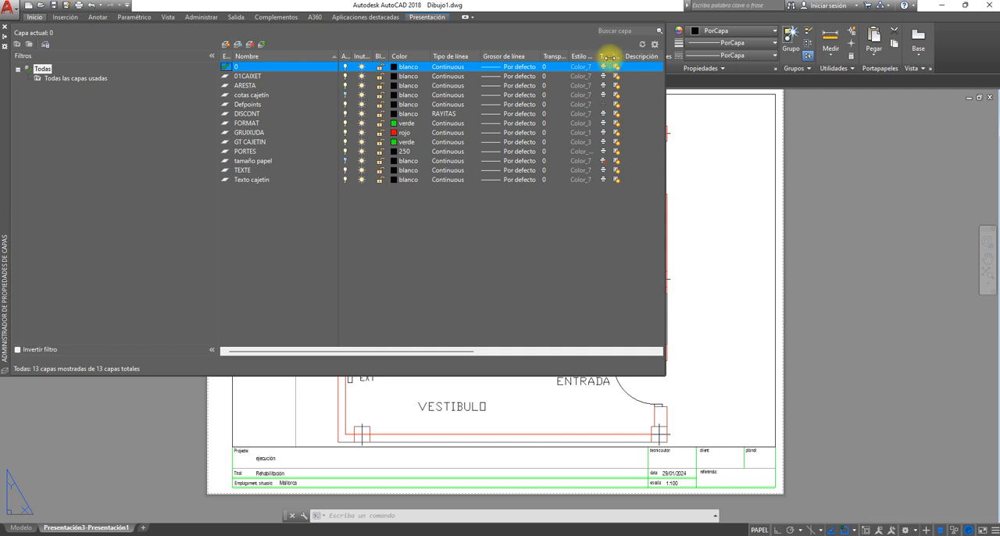
drag(615, 57, 625, 56)
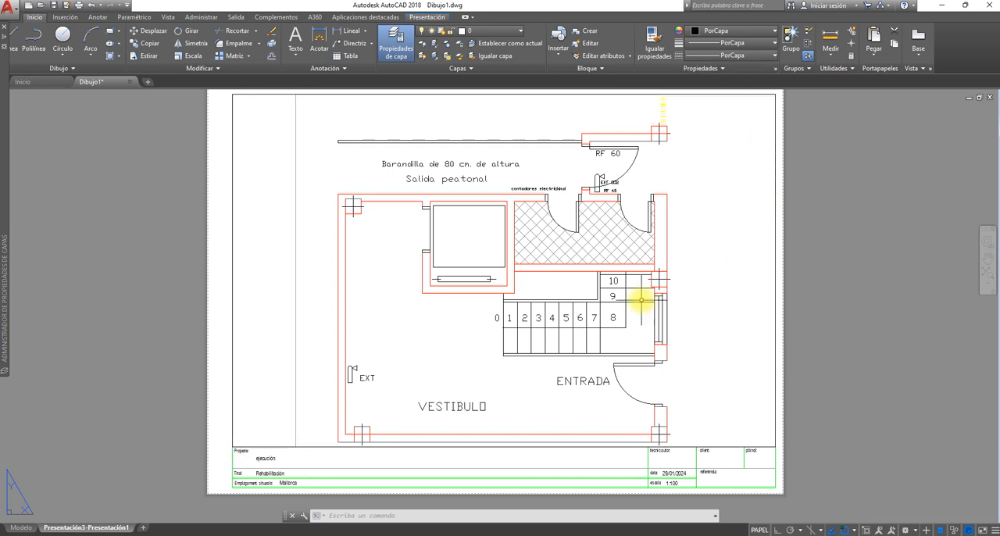
click(297, 447)
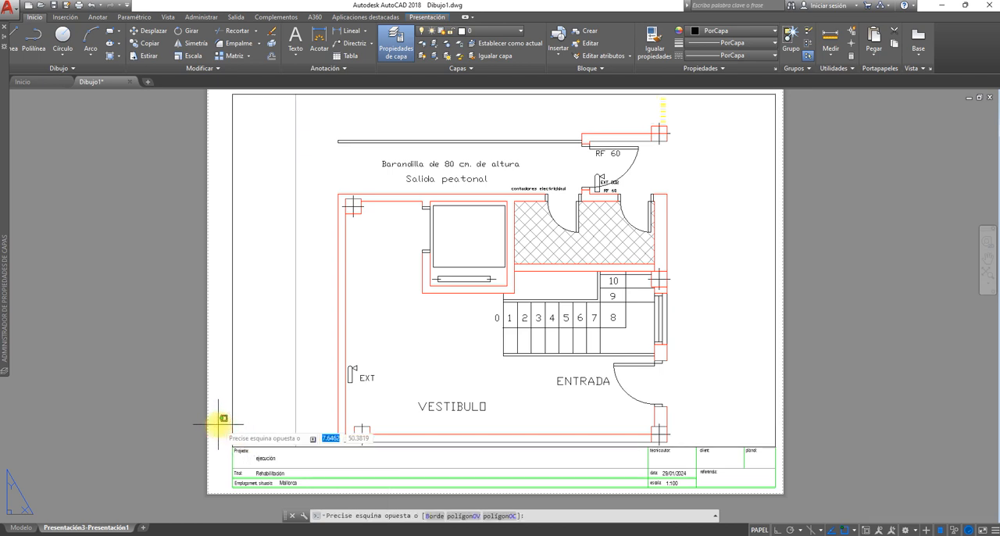
key(Escape)
key(Escape)
key(Escape)
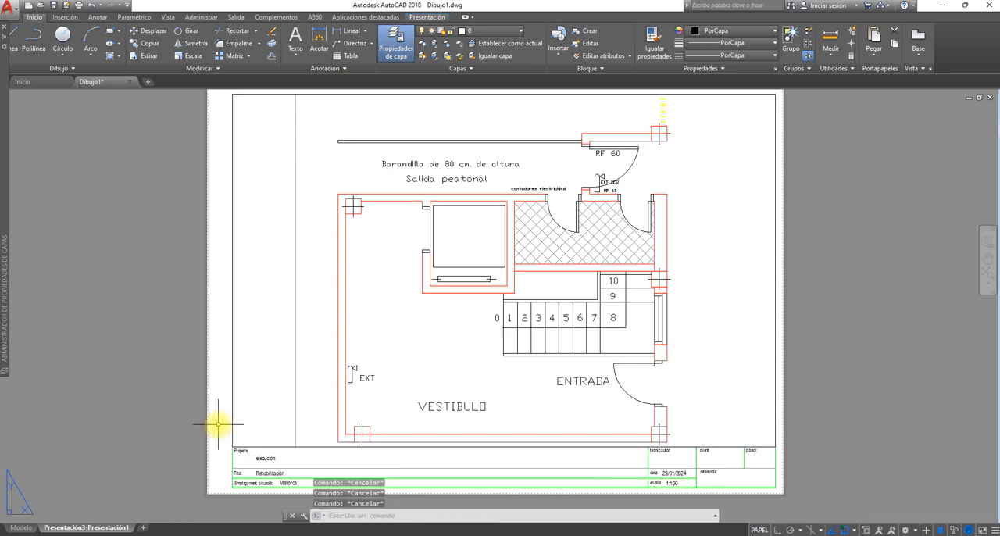
- Review the layer list and its plot settings in the layer properties manager
click(219, 418)
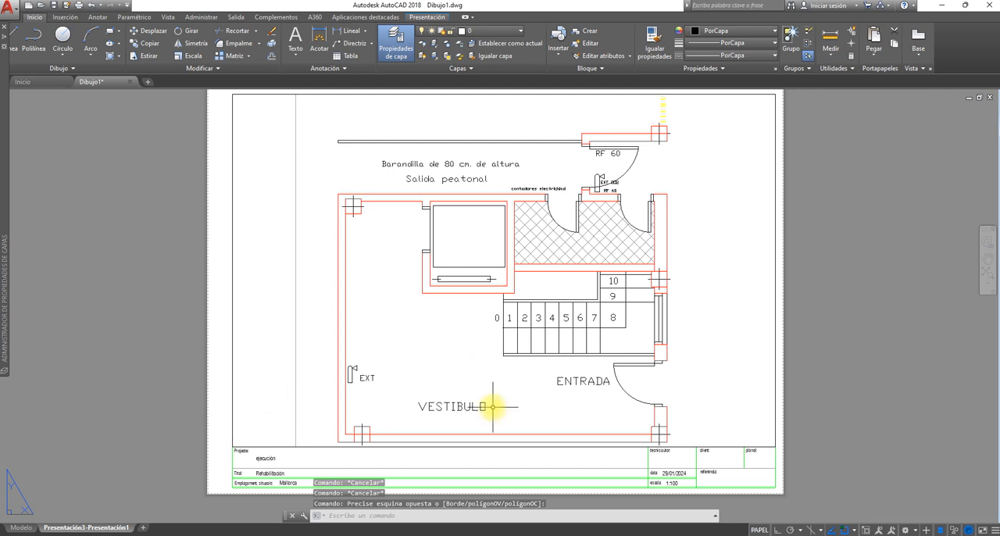
click(344, 445)
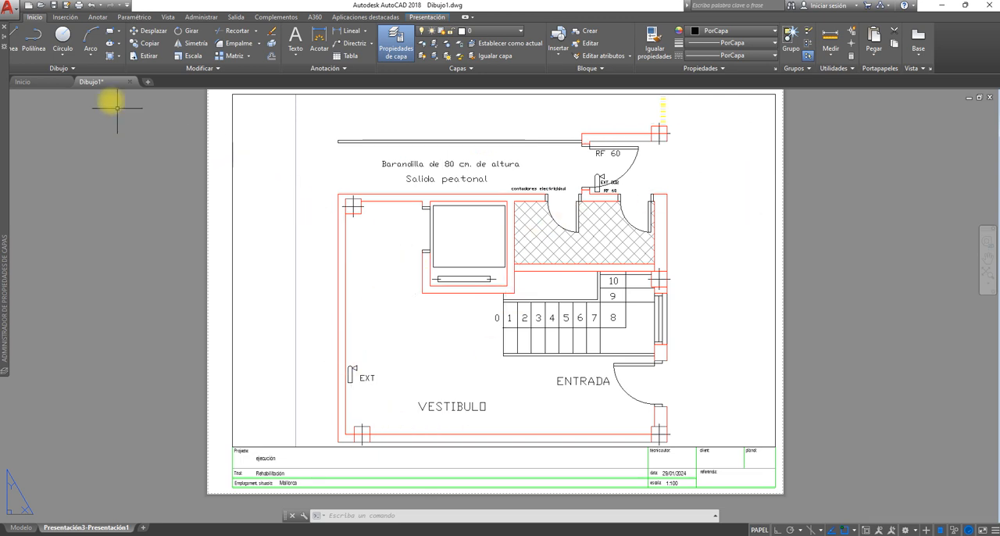
mouse_move(3, 39)
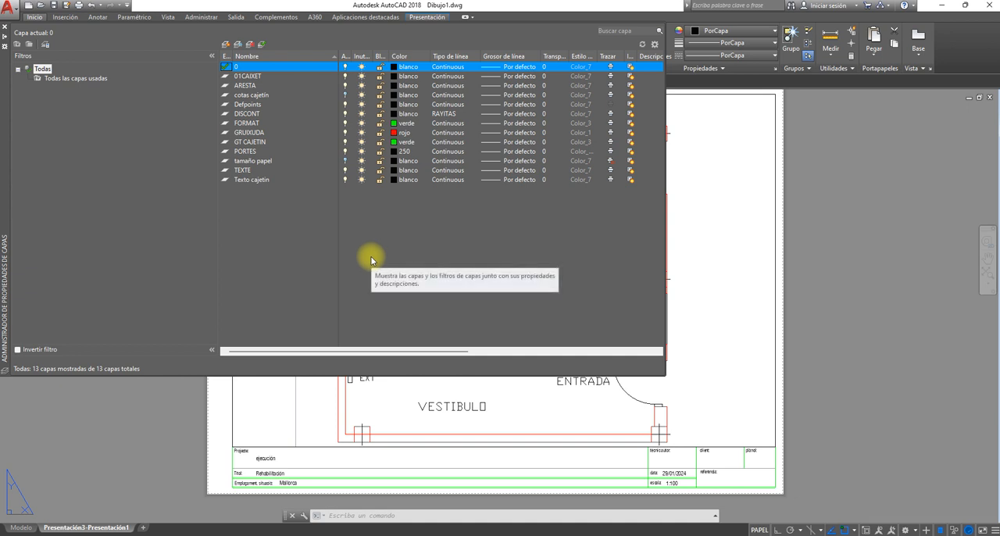
click(137, 399)
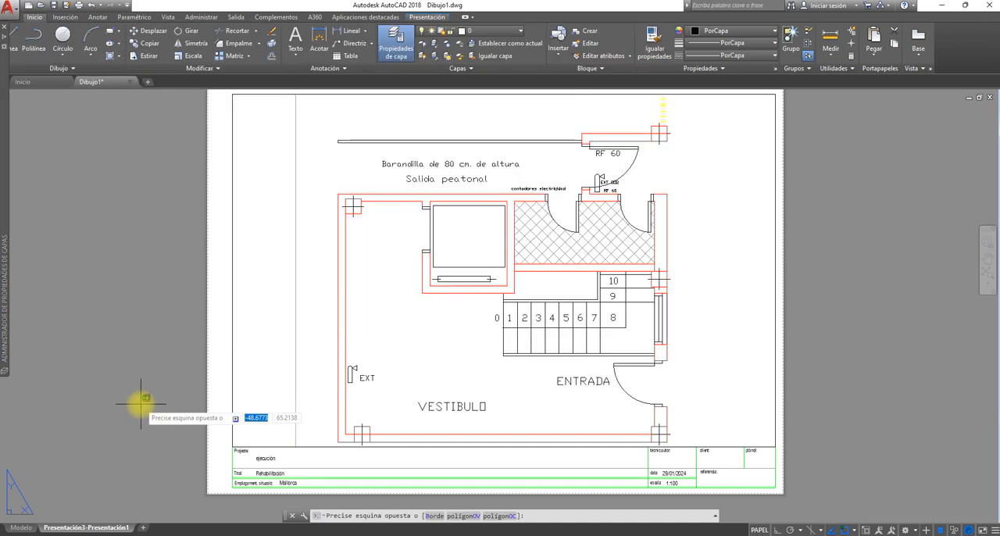
key(Escape)
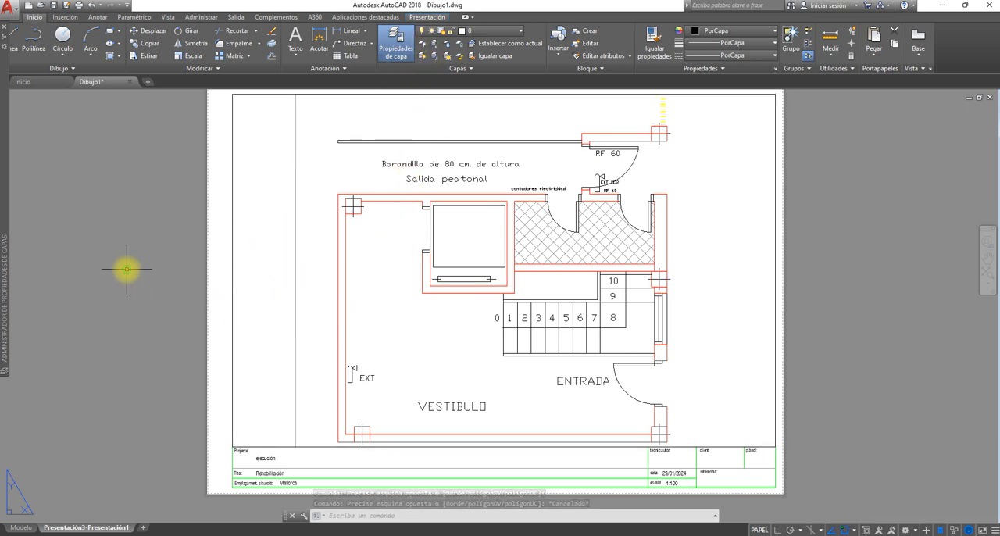
- Plot the layout with DWG To PDF.pc3 on ISO full bleed A3 paper at 1:1 scale in horizontal orientation
middle_drag(127, 268, 140, 293)
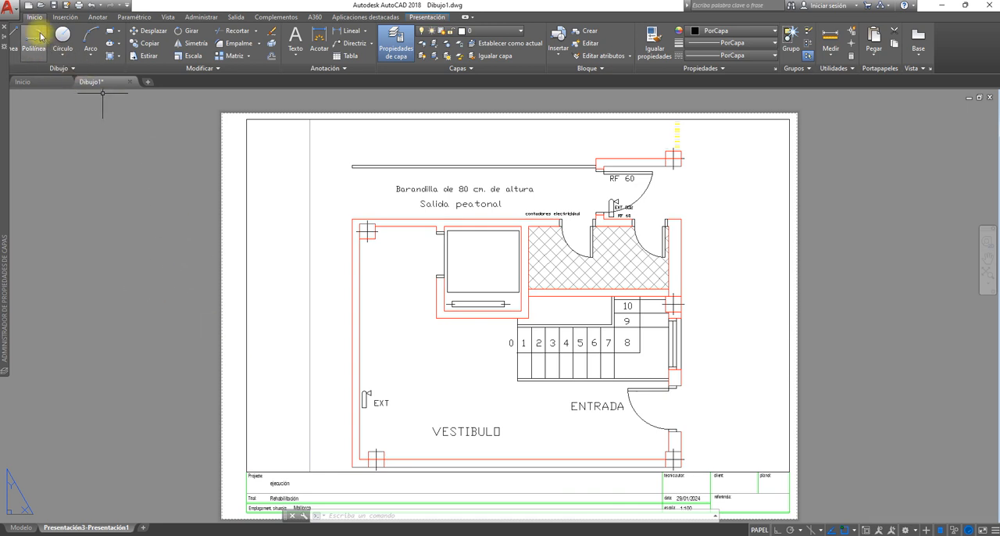
click(13, 15)
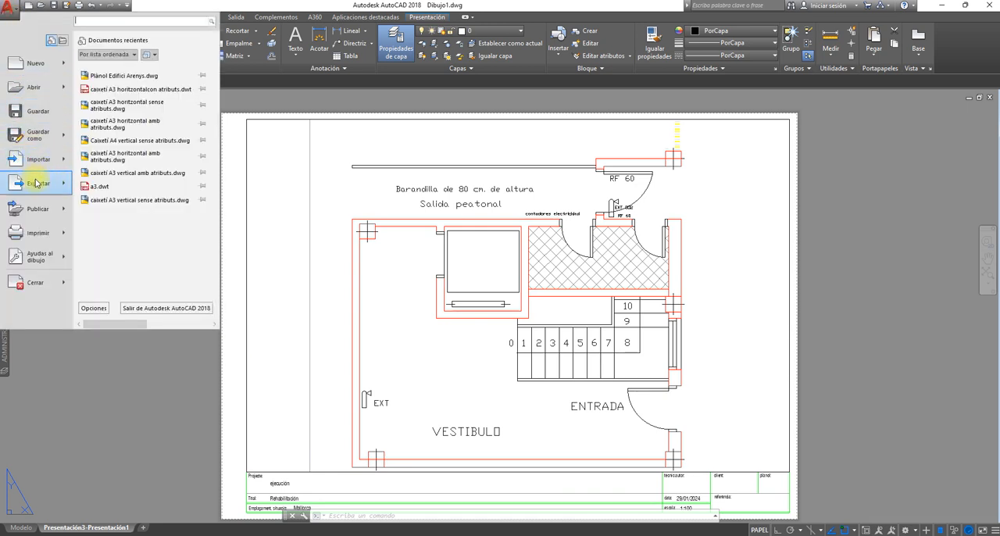
mouse_move(46, 233)
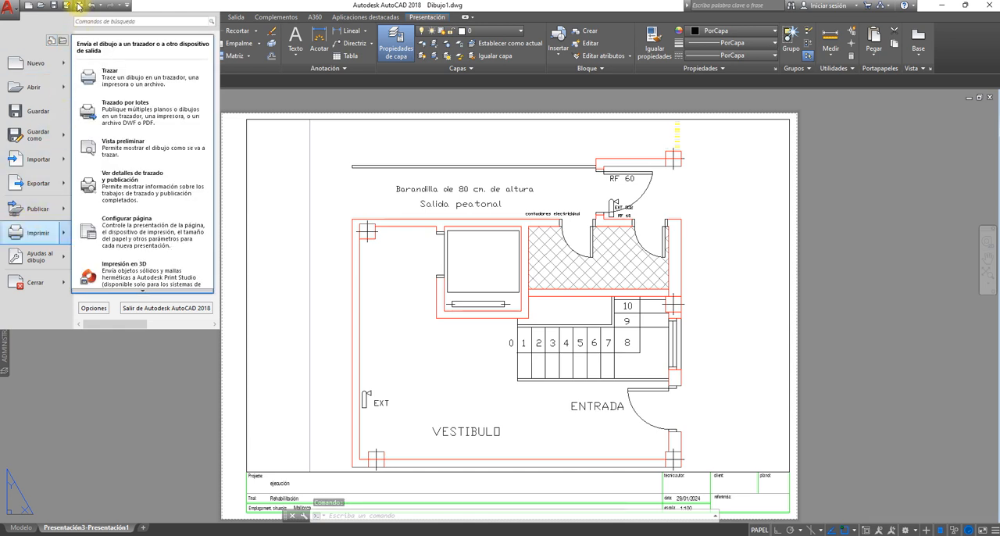
click(35, 234)
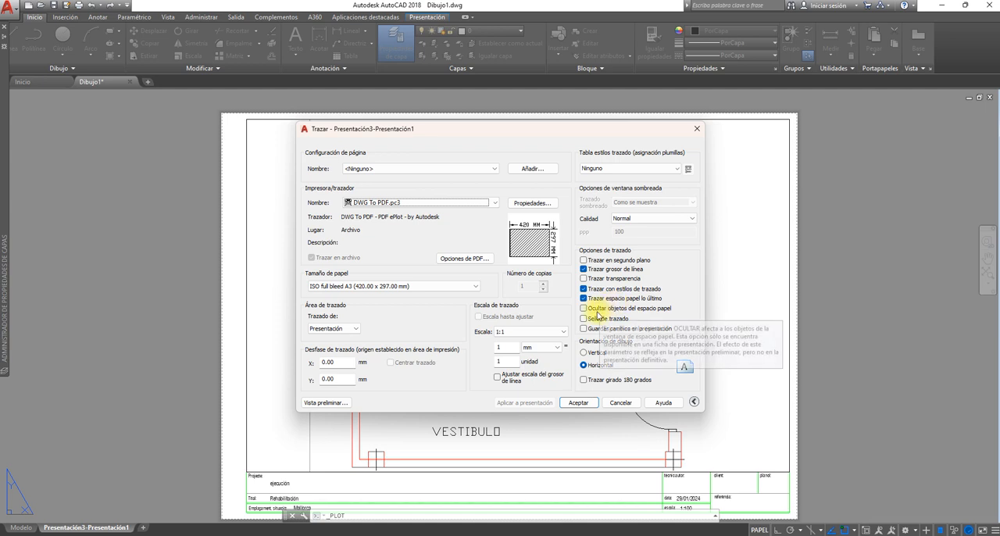
click(576, 403)
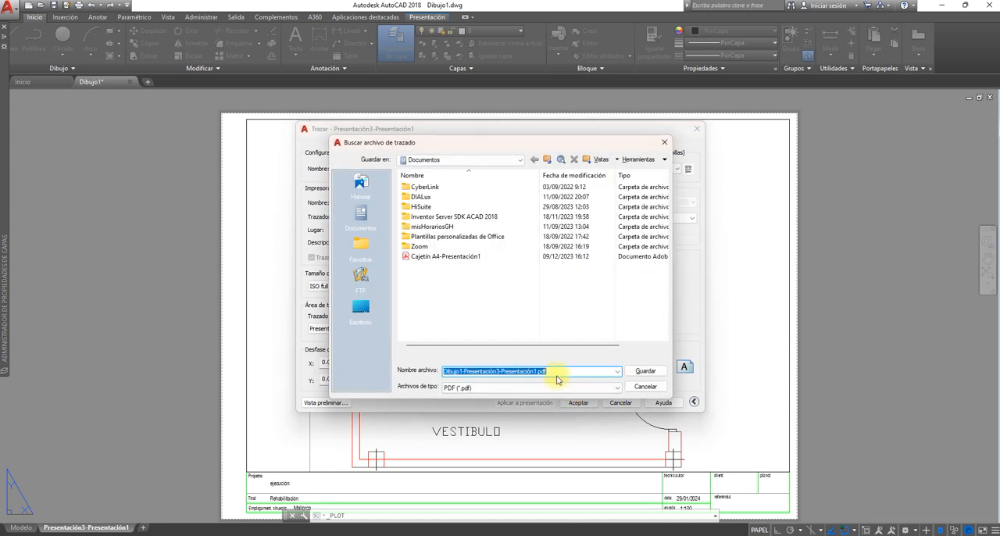
- Save the plotted PDF on the desktop under the name definitivo
click(364, 312)
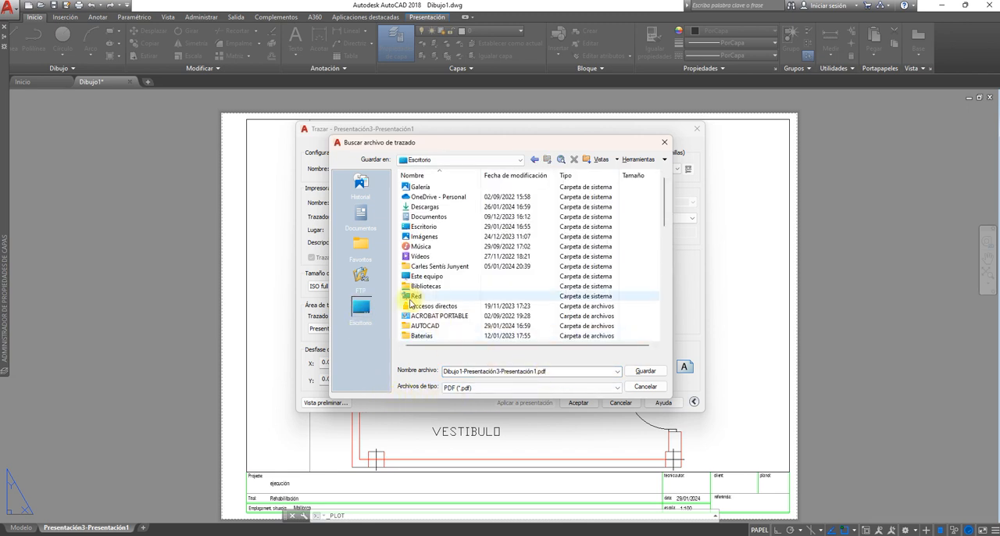
double_click(555, 372)
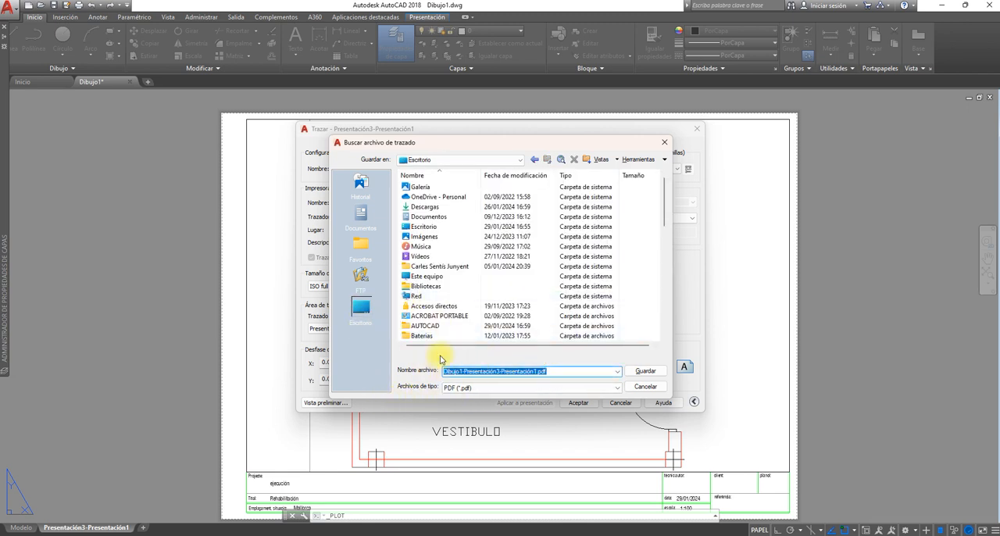
text(definitivo)
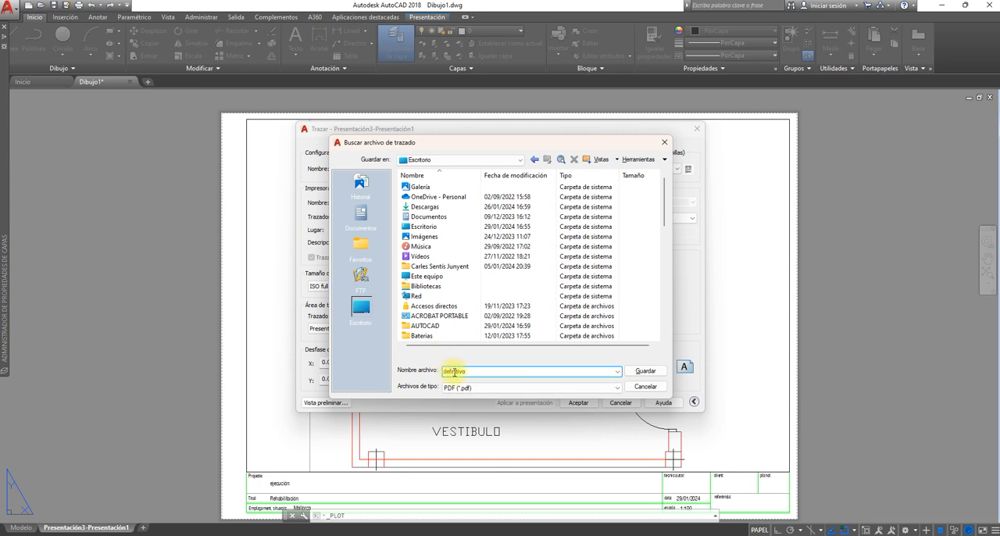
click(642, 372)
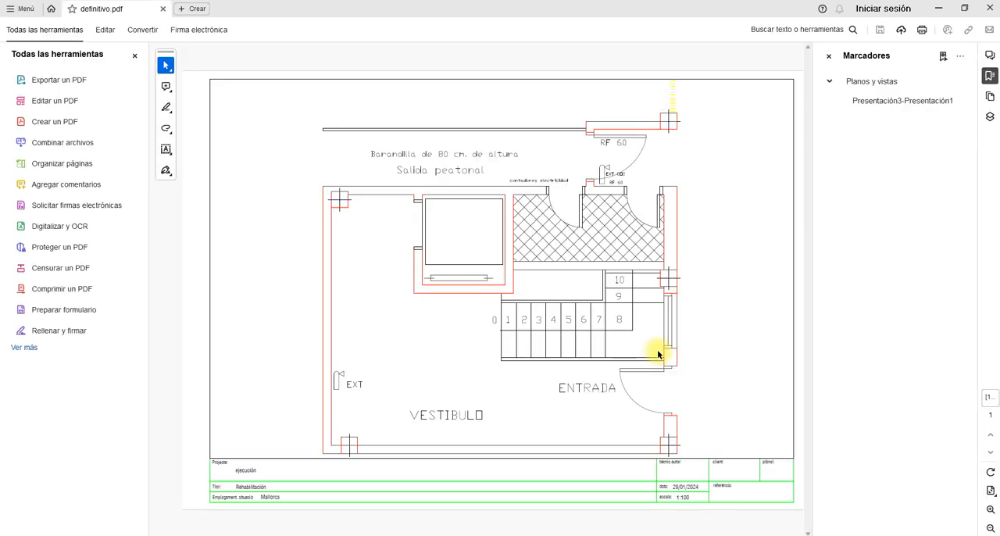
- Close the side panes of the PDF viewer and examine the plotted floor plan and its title block
click(135, 55)
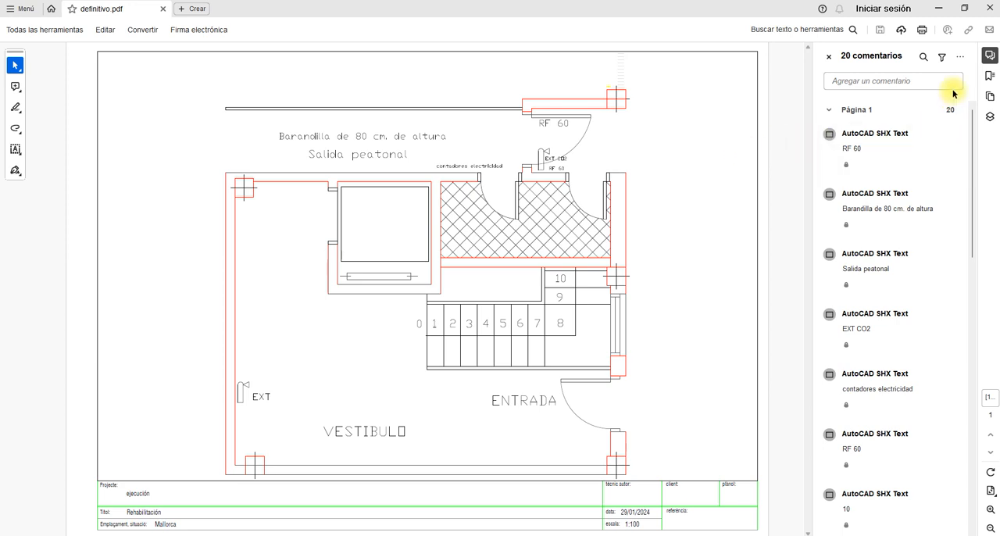
click(830, 58)
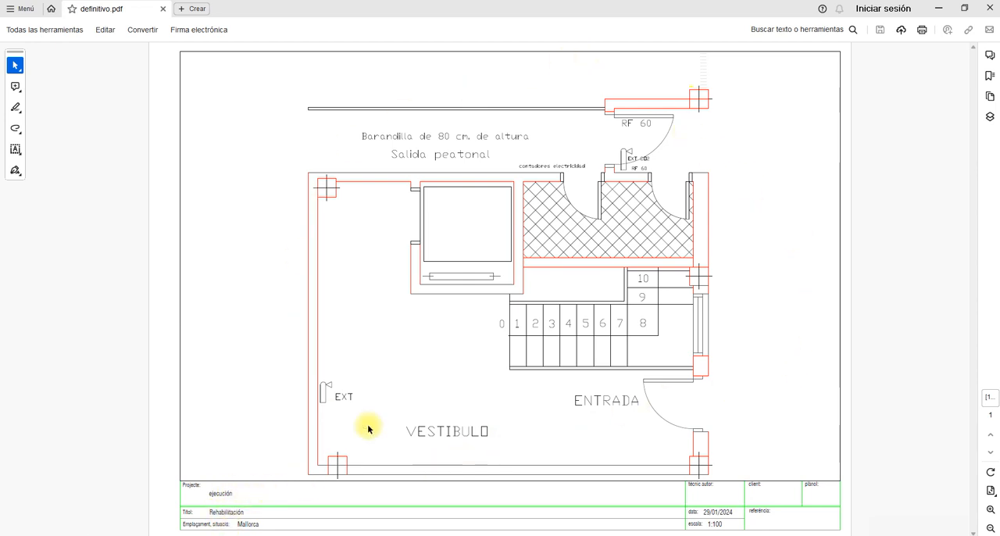
mouse_move(513, 328)
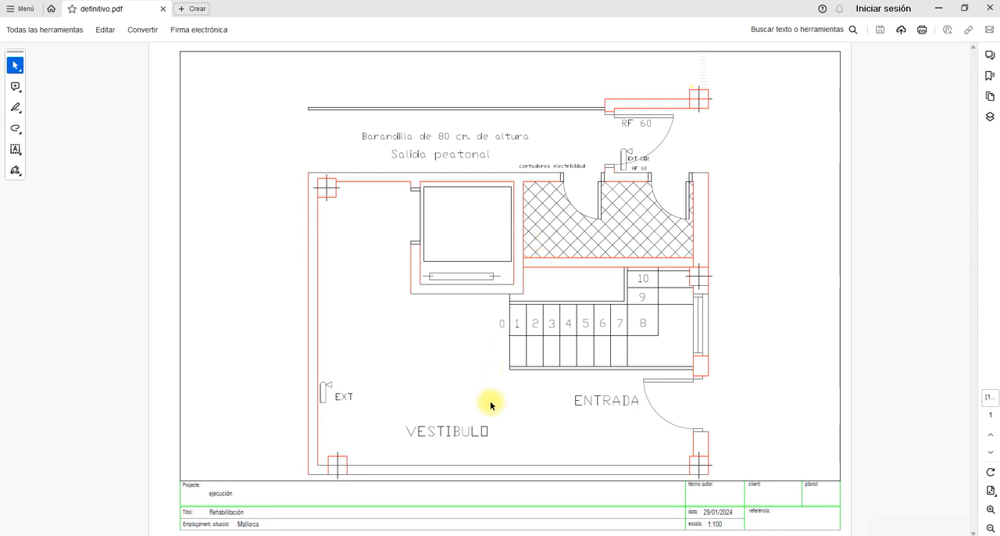
mouse_move(547, 336)
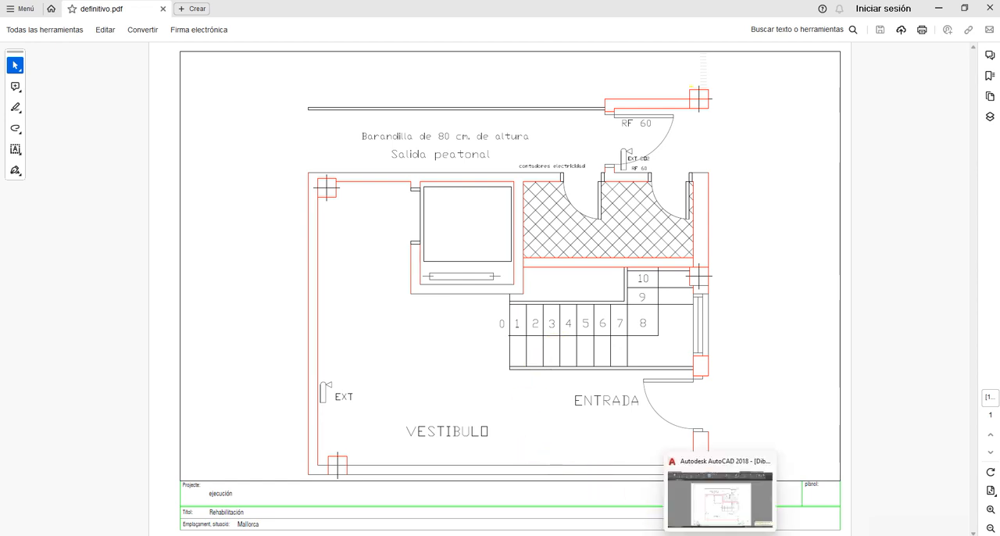
- Switch to AutoCAD, examine the floor plan in model space and compare it with the plotted PDF
click(717, 496)
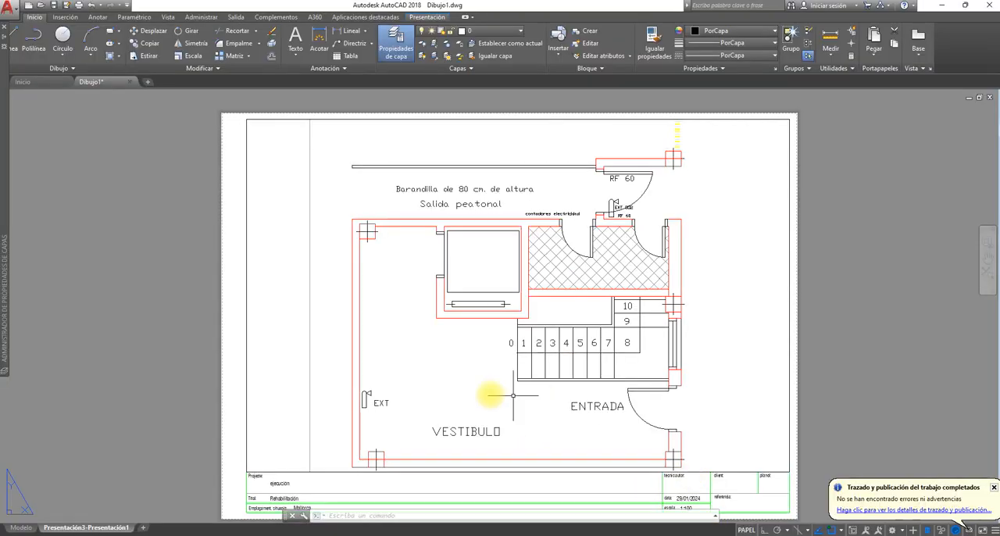
click(23, 529)
scroll(610, 325, down, 2)
middle_drag(680, 255, 574, 283)
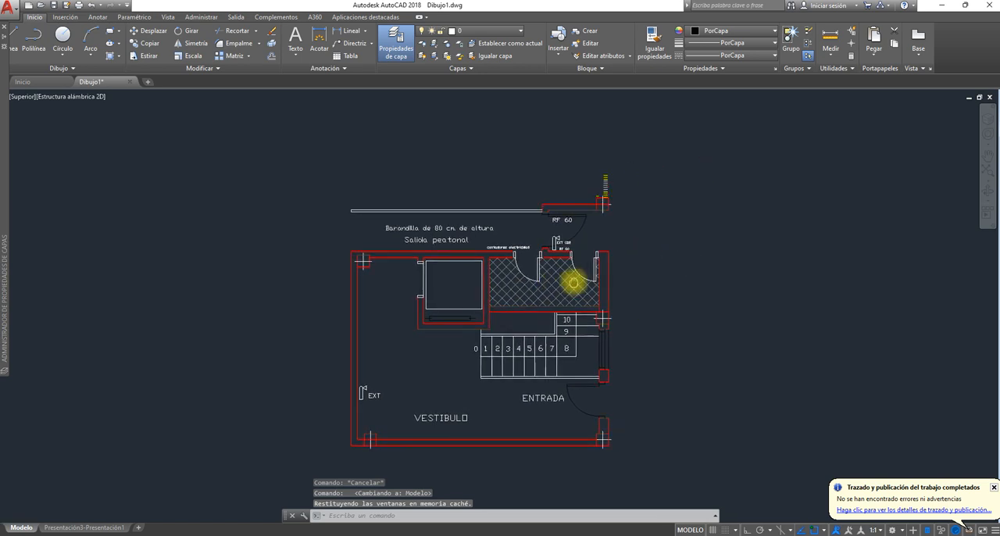
scroll(648, 286, up, 1)
scroll(633, 230, up, 1)
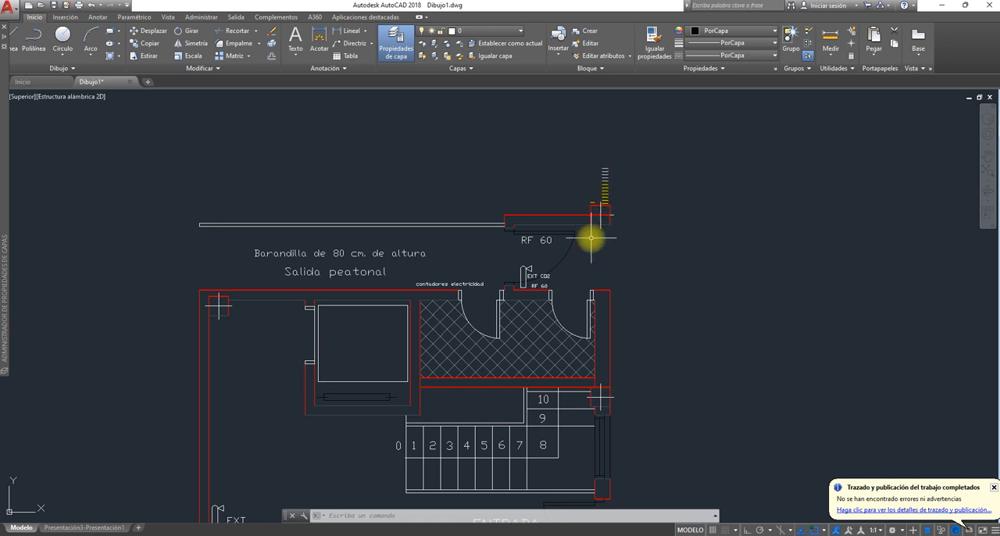
middle_drag(646, 290, 695, 234)
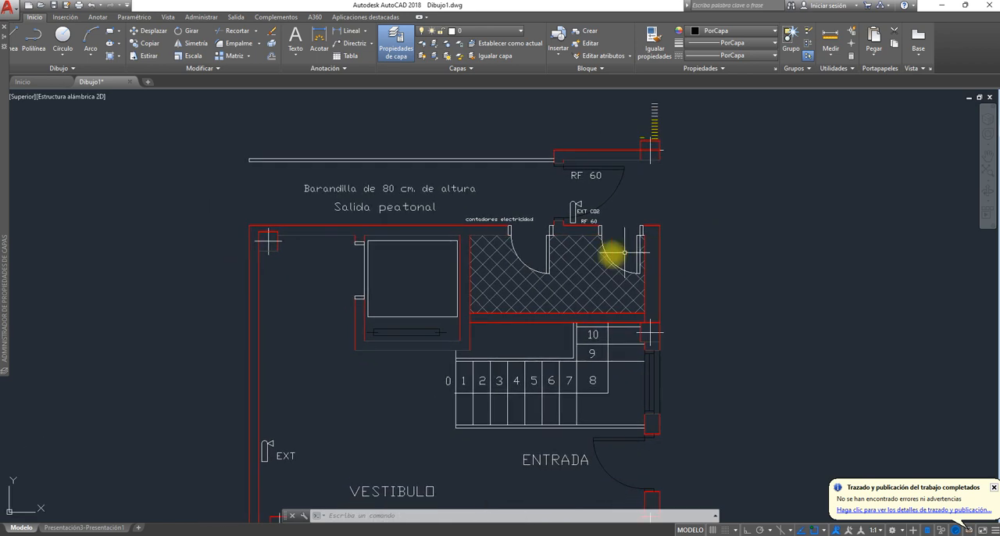
click(743, 535)
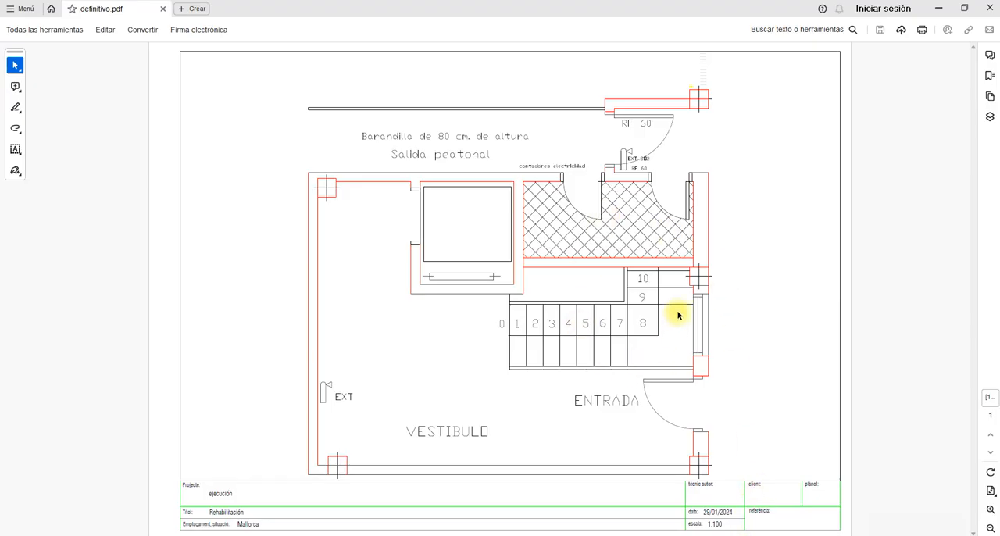
- Switch back to AutoCAD and add a new layout to the drawing
key(alt+Tab)
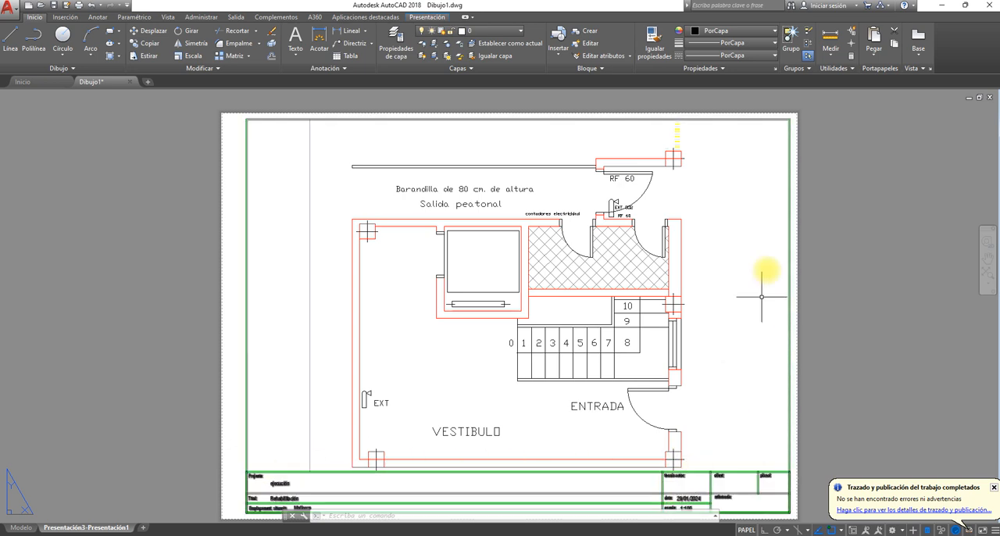
click(141, 530)
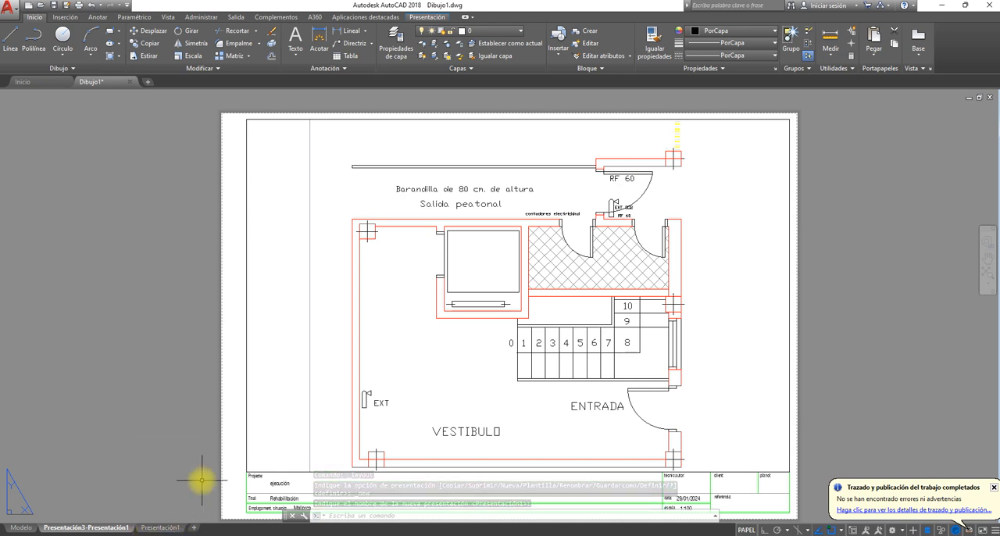
right_click(162, 529)
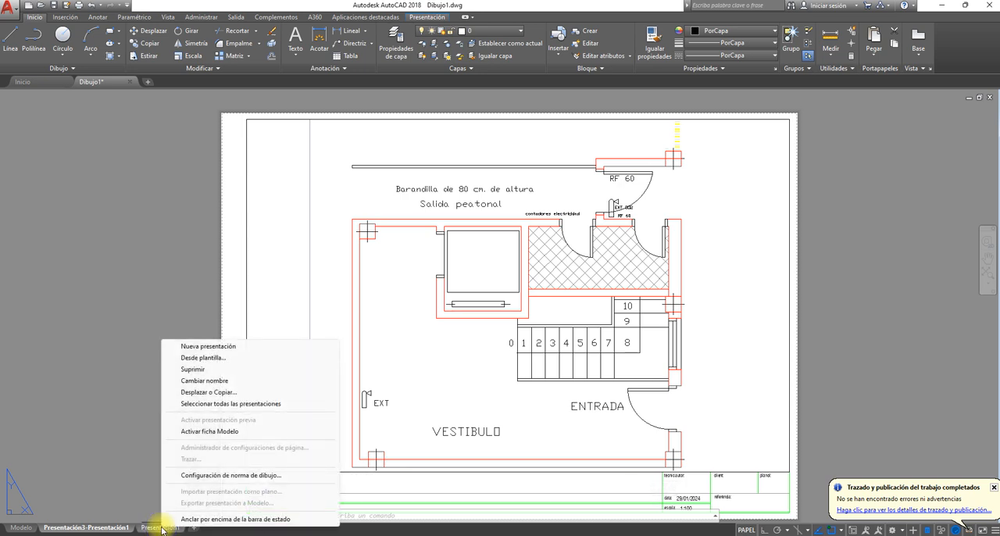
click(220, 358)
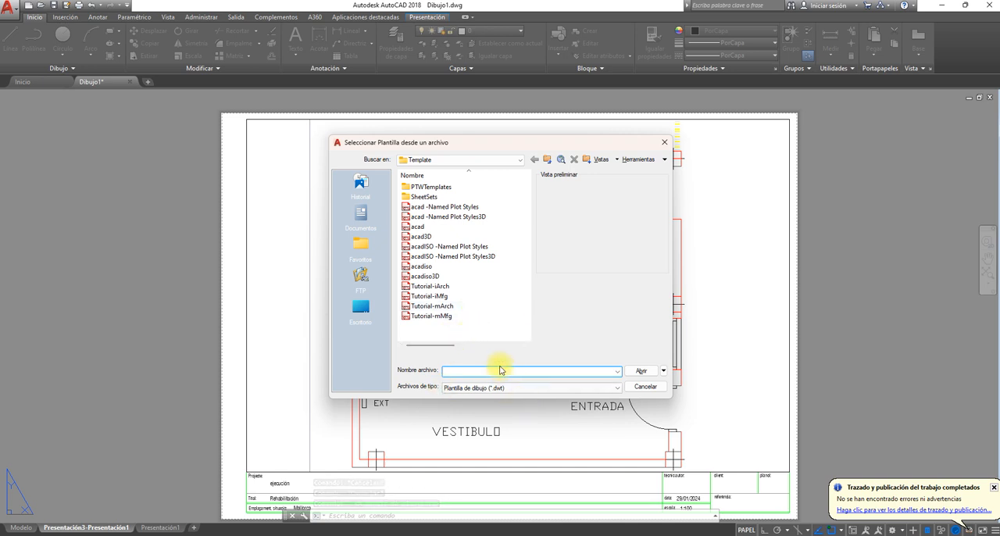
click(647, 388)
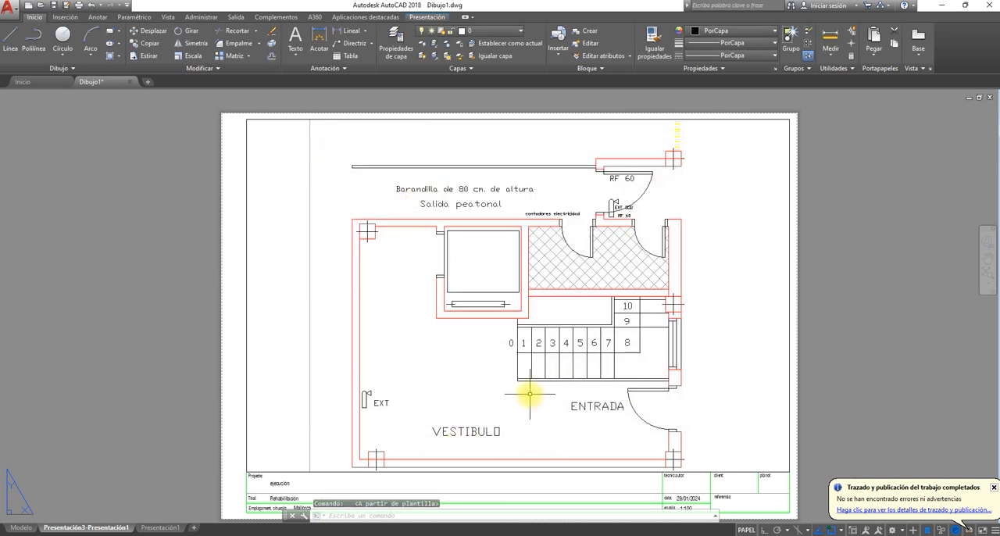